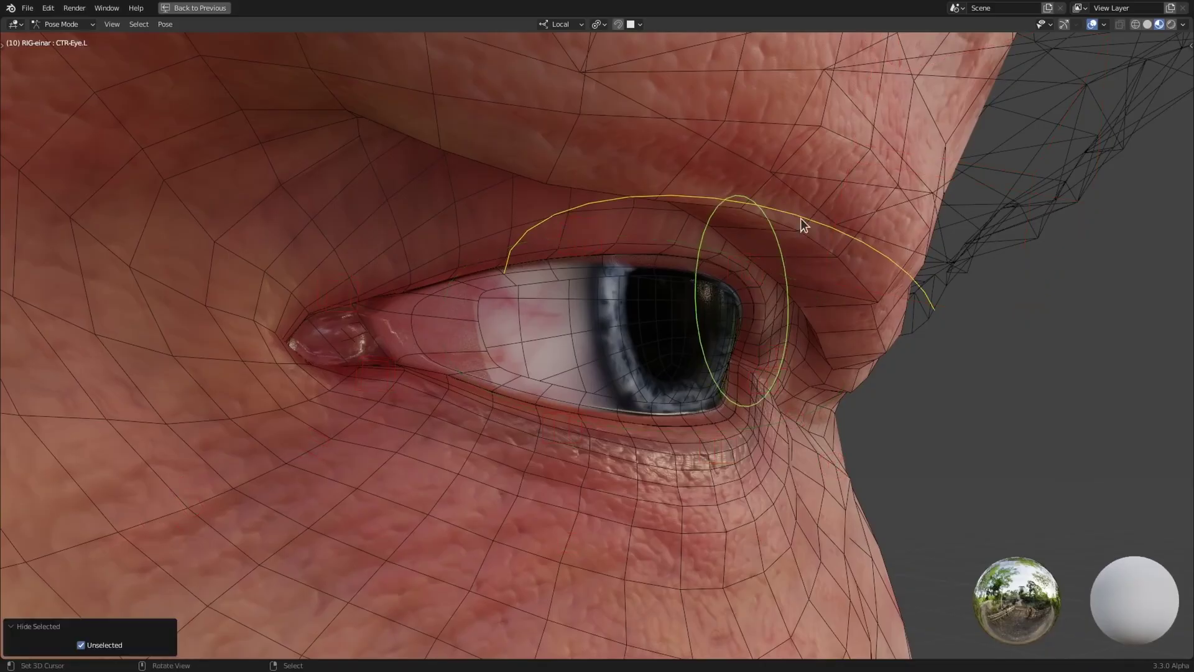
Step: Close and raise the left eyelid with the Blink.L control, then show the N sidebar
drag(801, 223, 771, 125)
key(n)
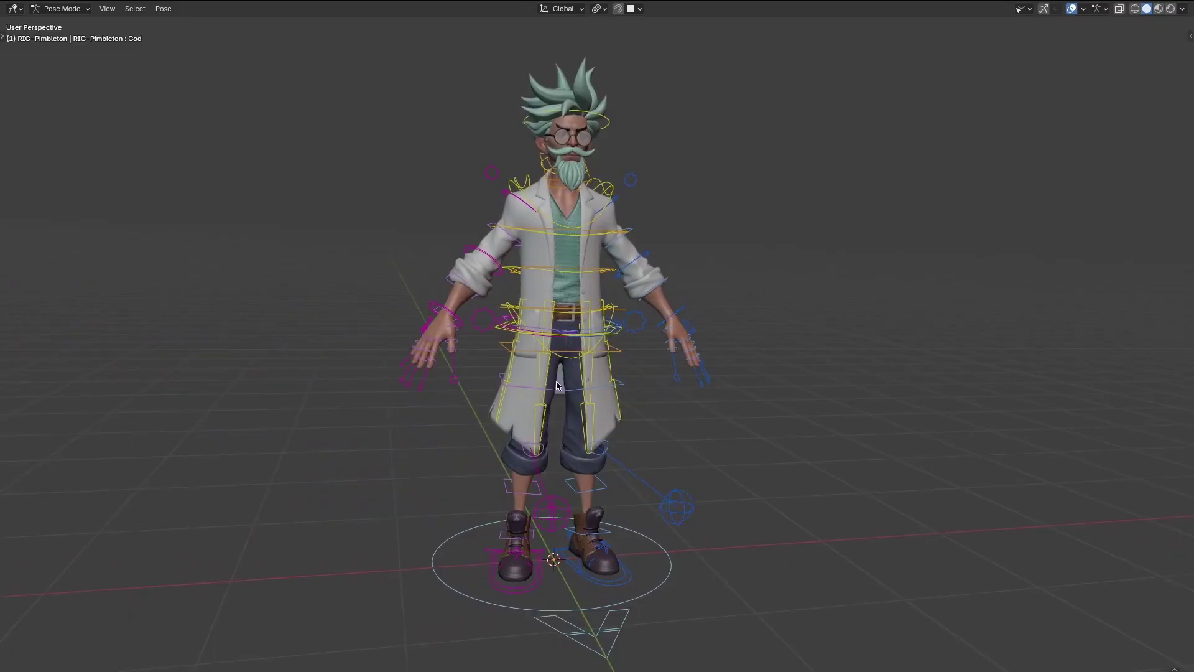
Step: Rotate the scientist rig's thigh FK controls to split the legs into a leap
middle_drag(616, 395, 707, 391)
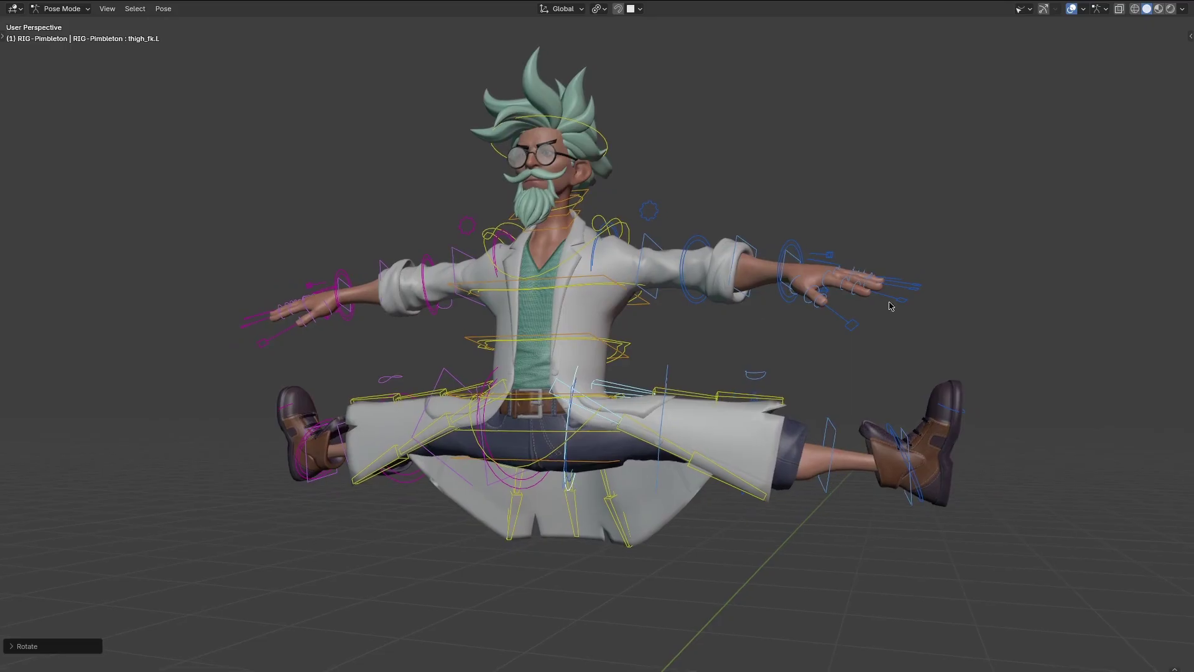
key(r)
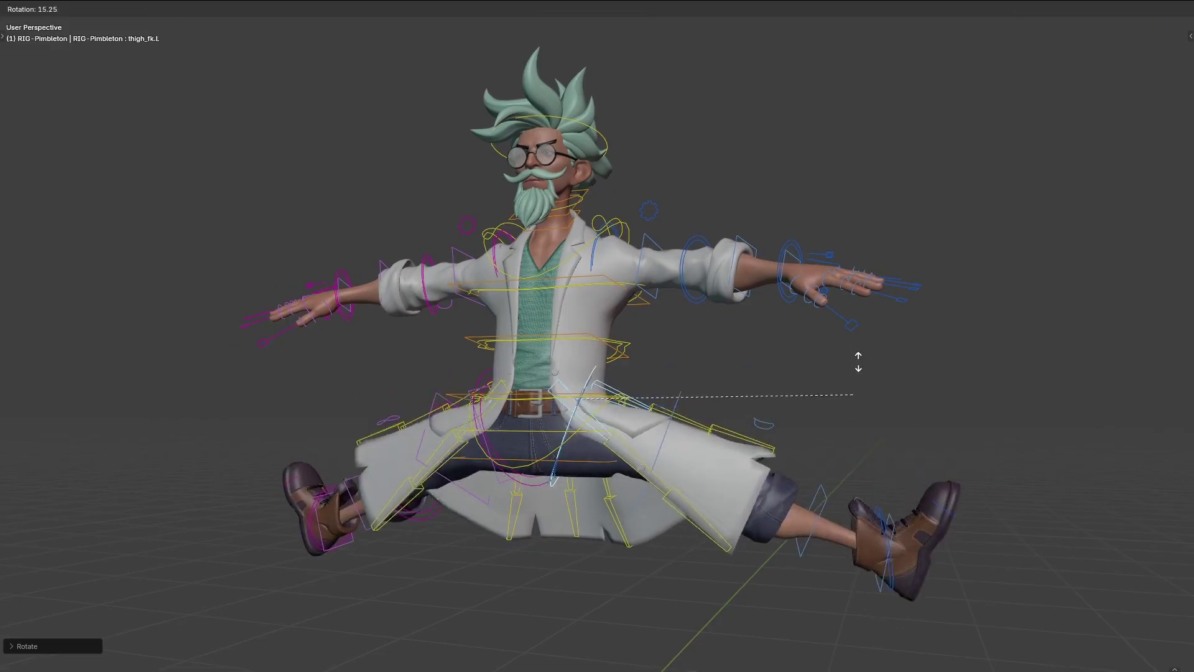
click(827, 342)
shift+scroll(824, 347, down, 3)
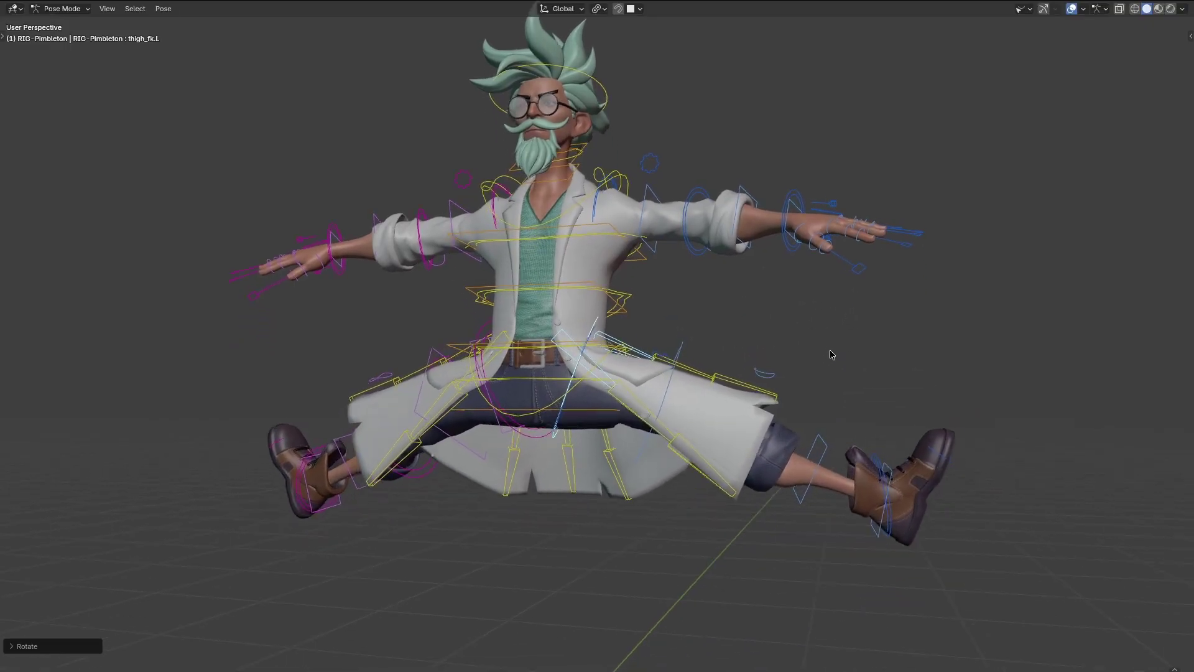
key(r)
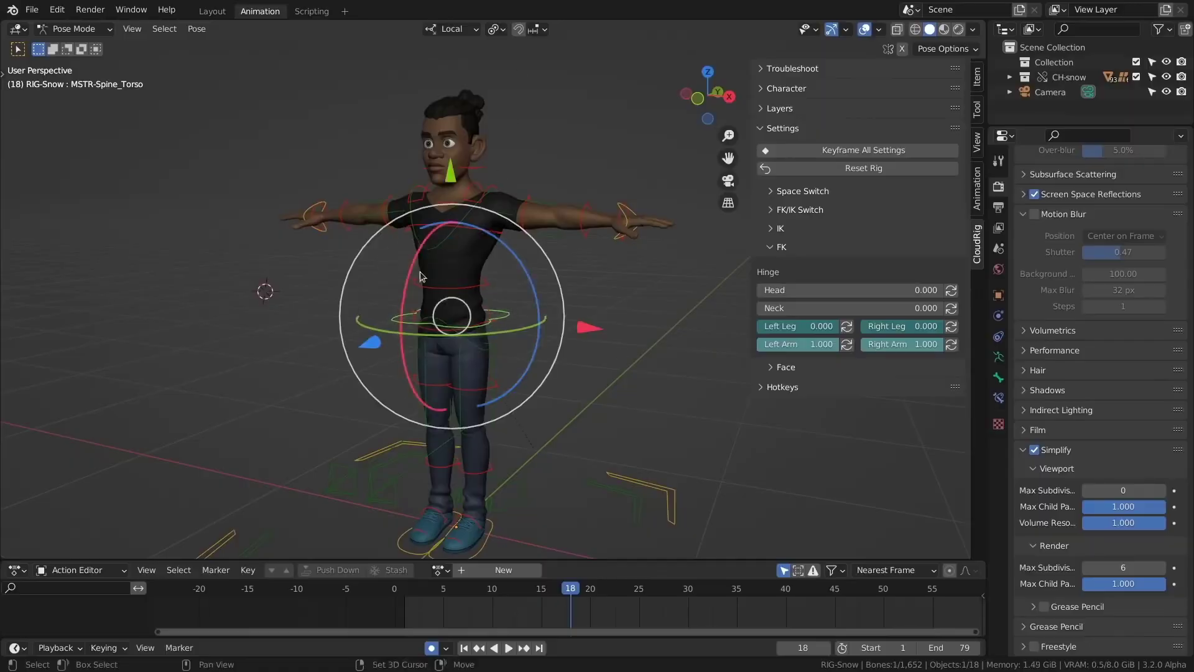
Step: Tilt the chest control, then select the FK-RibCage control
mouse_move(421, 276)
middle_down()
mouse_move(368, 182)
mouse_move(510, 211)
middle_up()
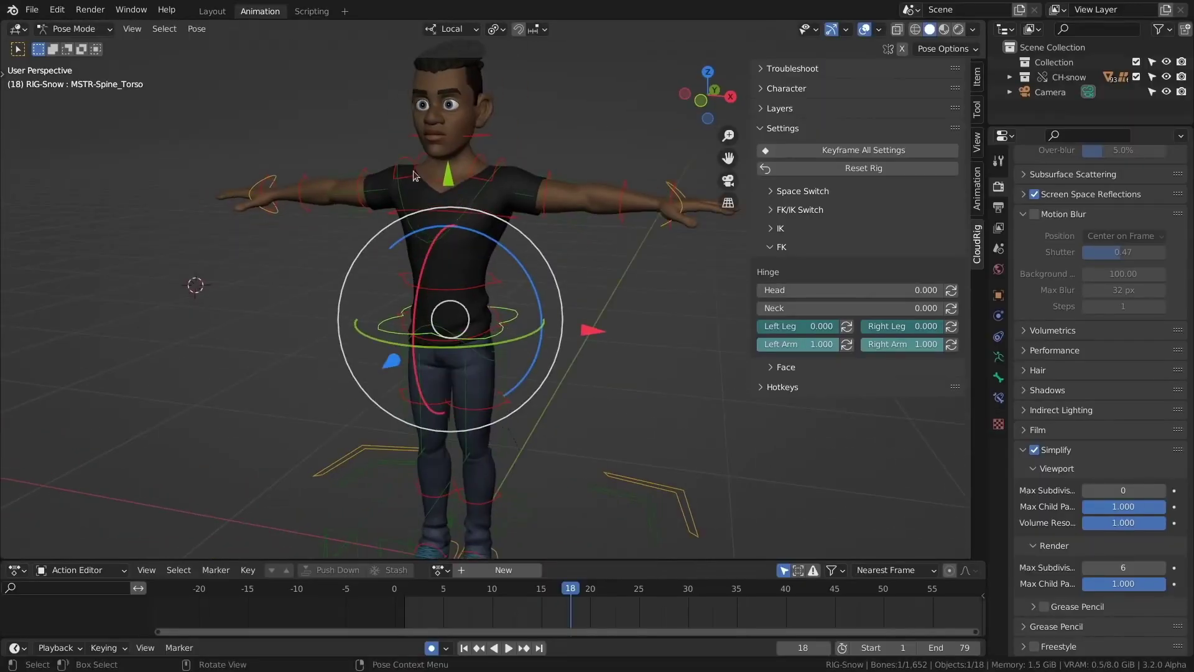
click(493, 181)
scroll(494, 181, up, 2)
key(r)
key(r)
key(Return)
key(g)
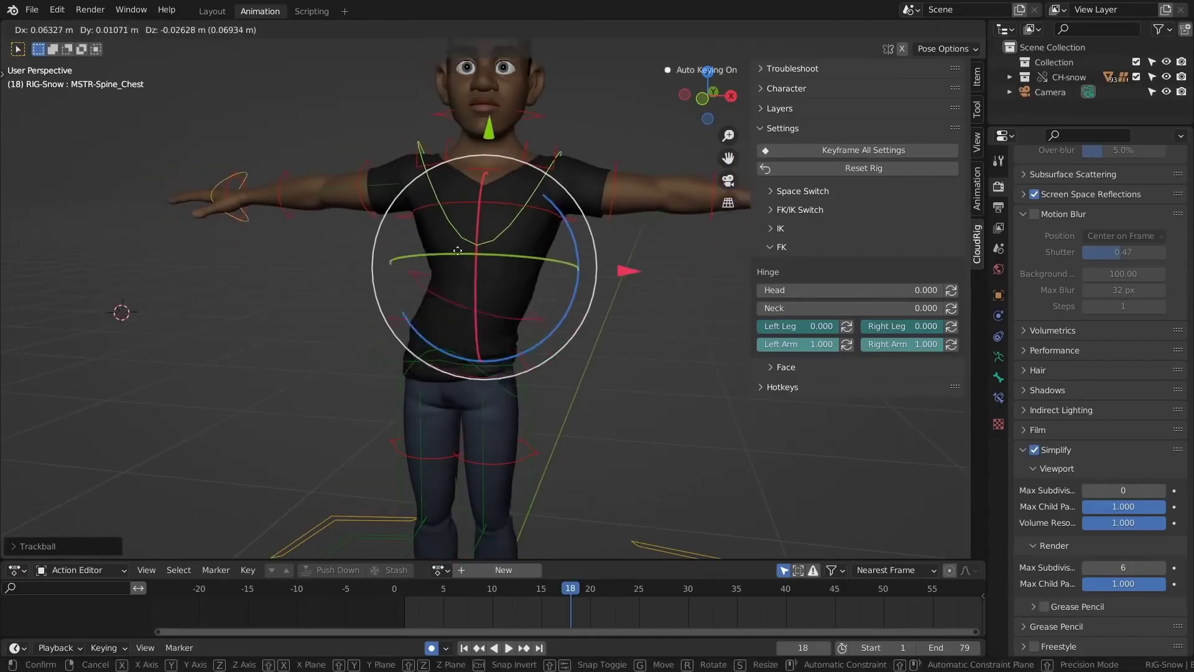
key(Escape)
scroll(458, 251, down, 3)
click(507, 360)
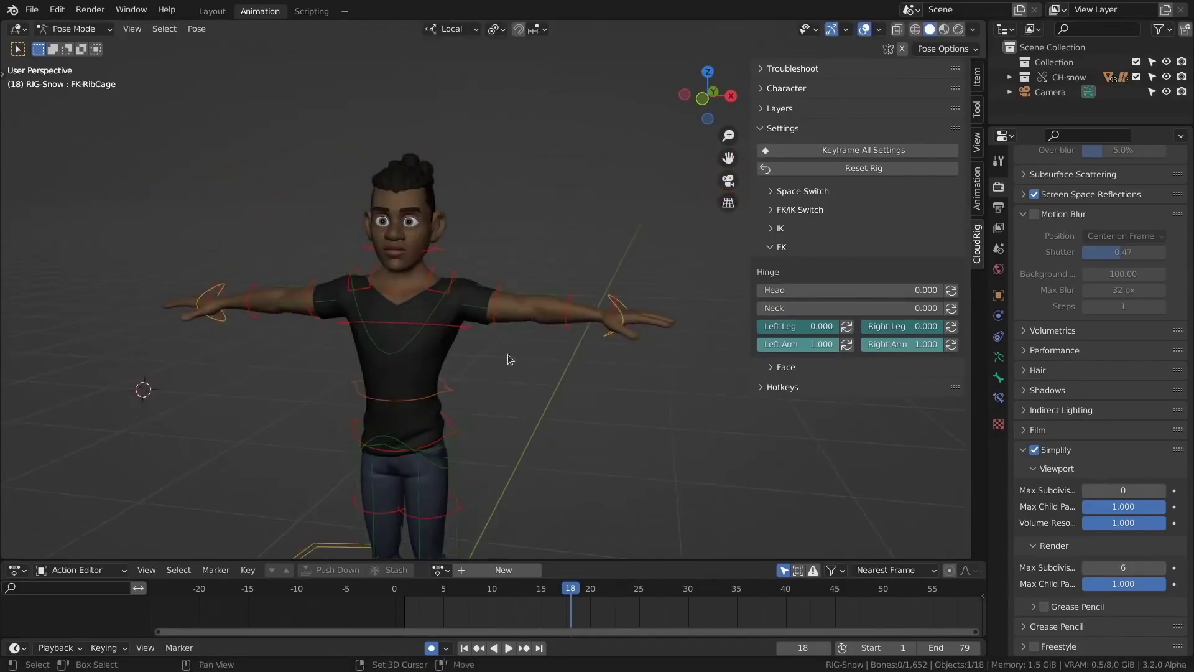
key(ctrl+z)
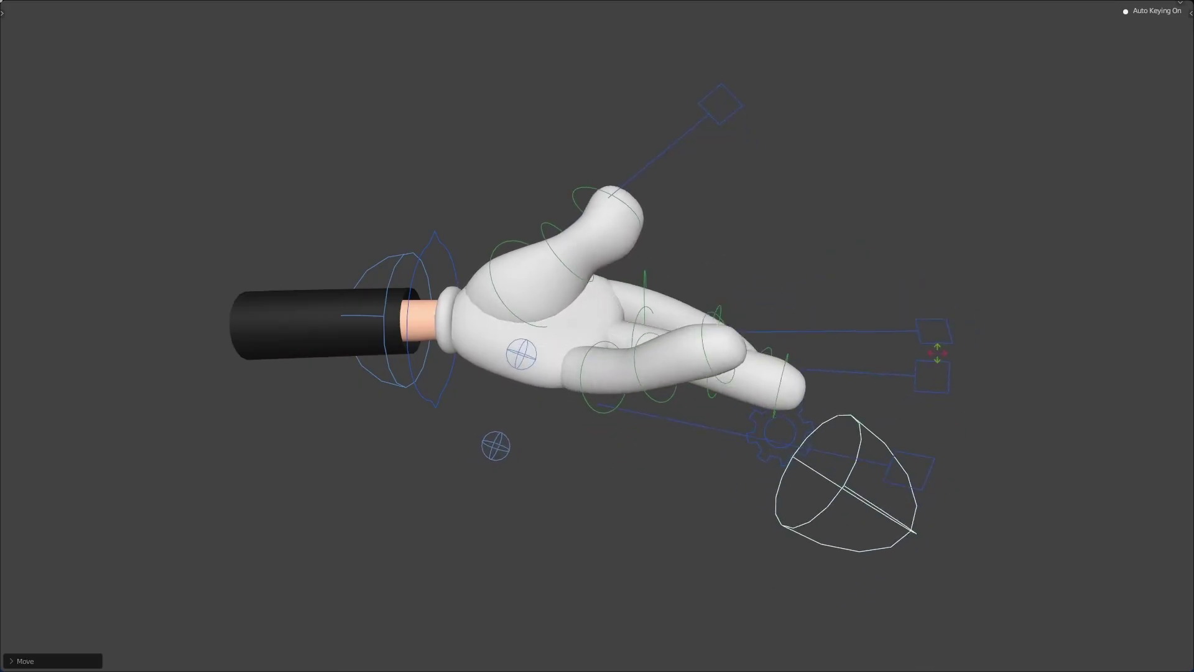
Step: Curl the glove hand's fingers, rotate the hand, and scale a finger control
middle_drag(931, 327, 905, 378)
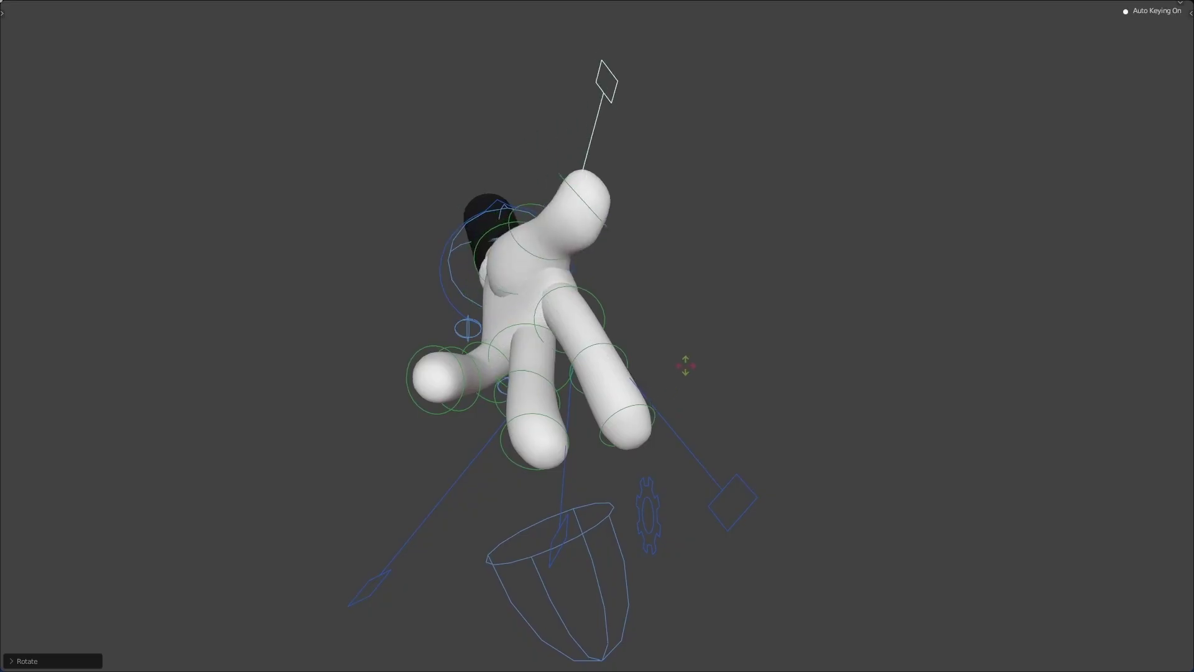
key(r)
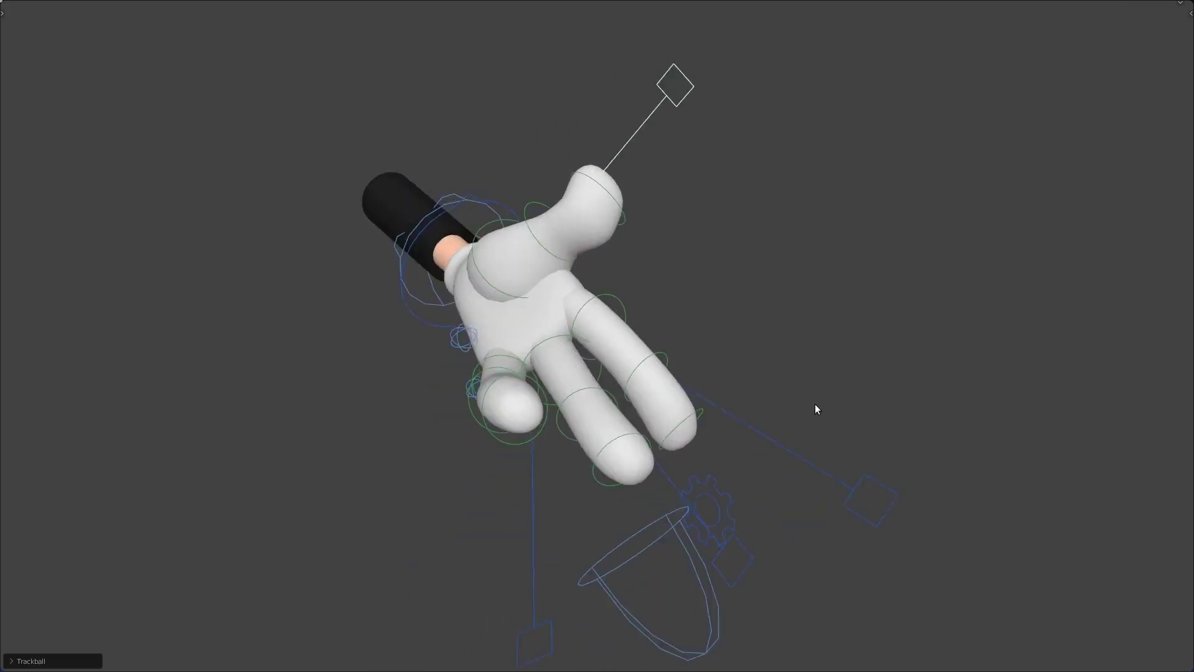
click(556, 426)
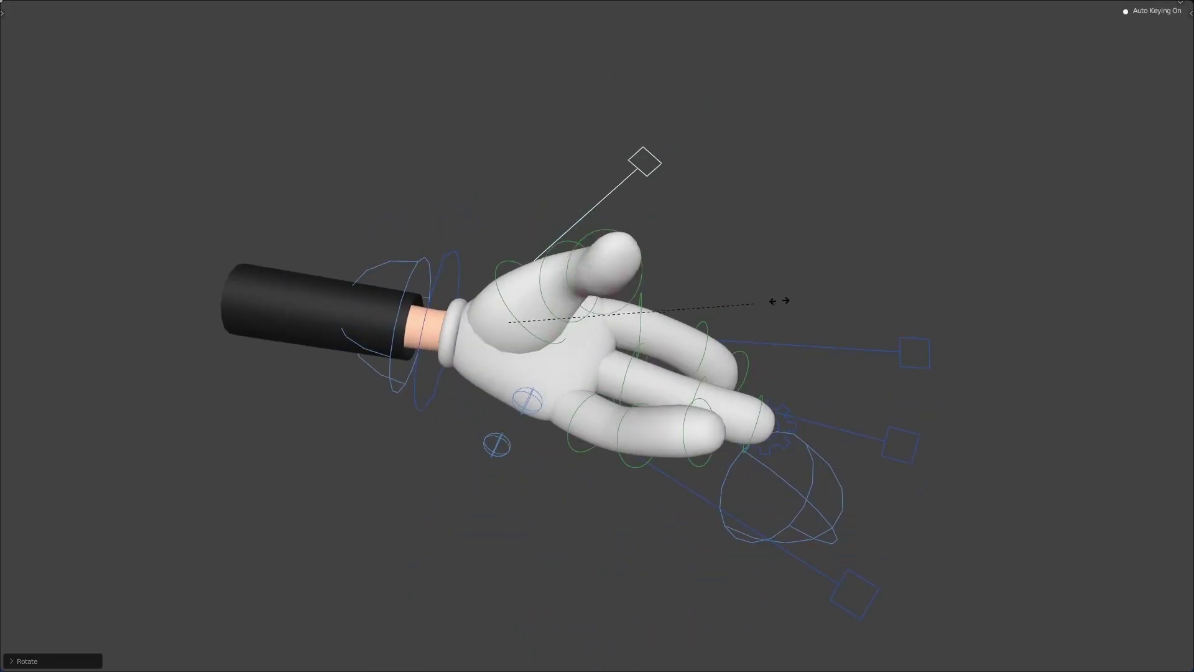
click(827, 305)
key(s)
click(879, 349)
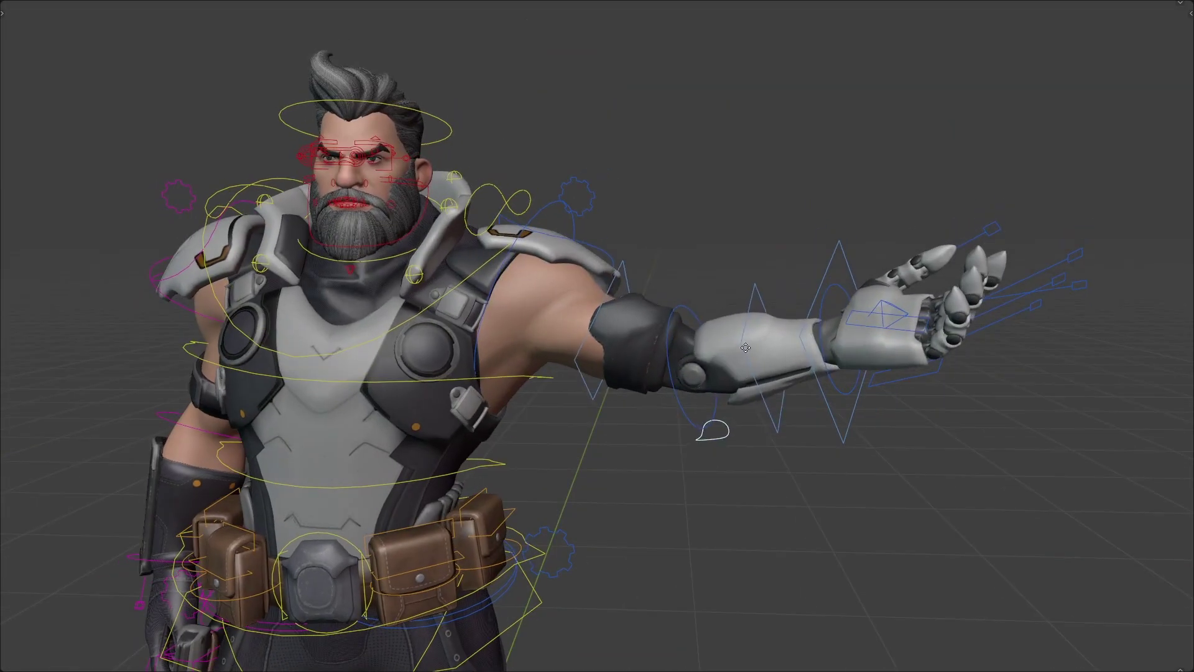
Step: Lower Cain's arm by setting its IK->FK slider to 0.851 in the rig panel
click(635, 273)
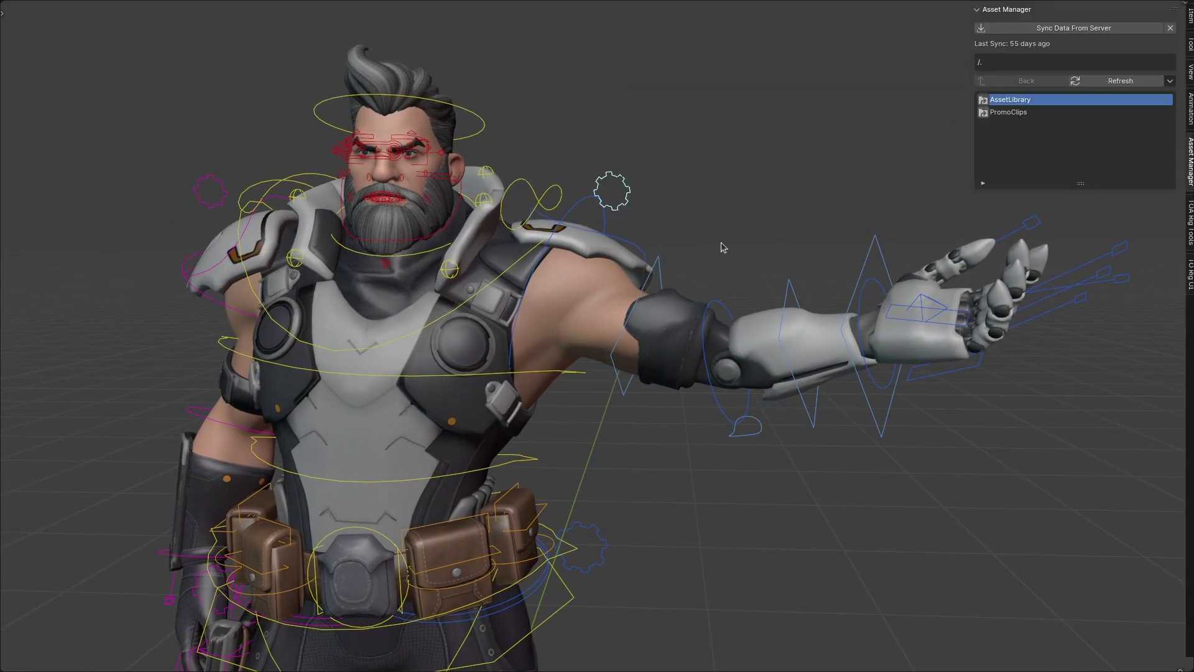
click(1186, 274)
key(n)
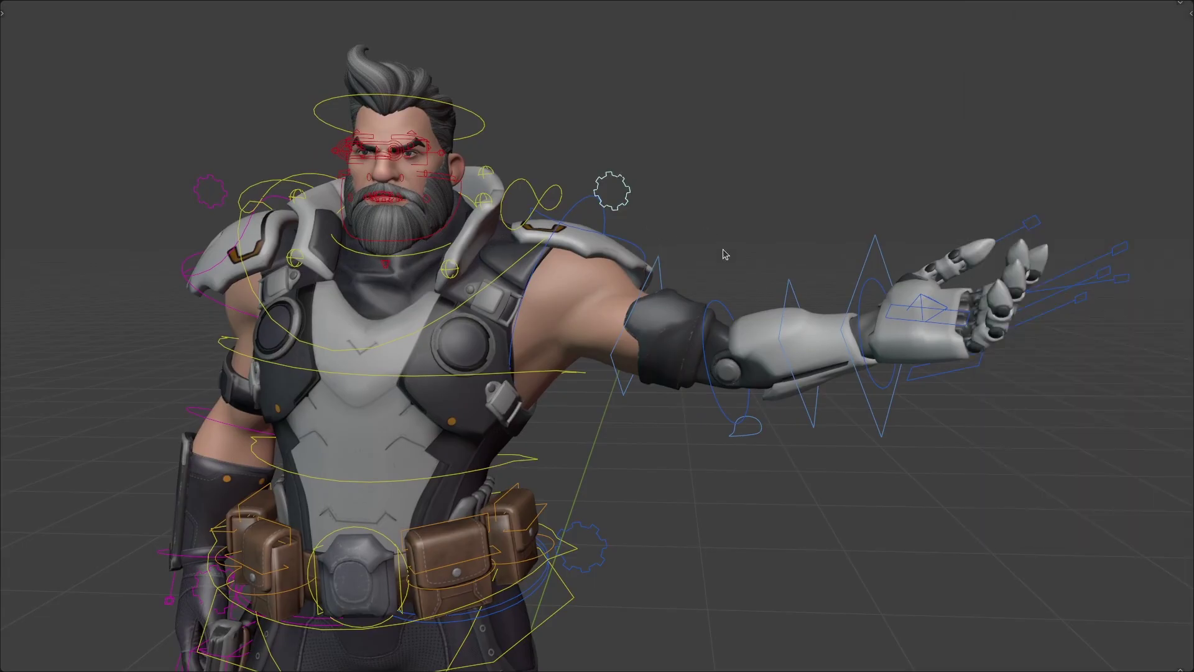
key(n)
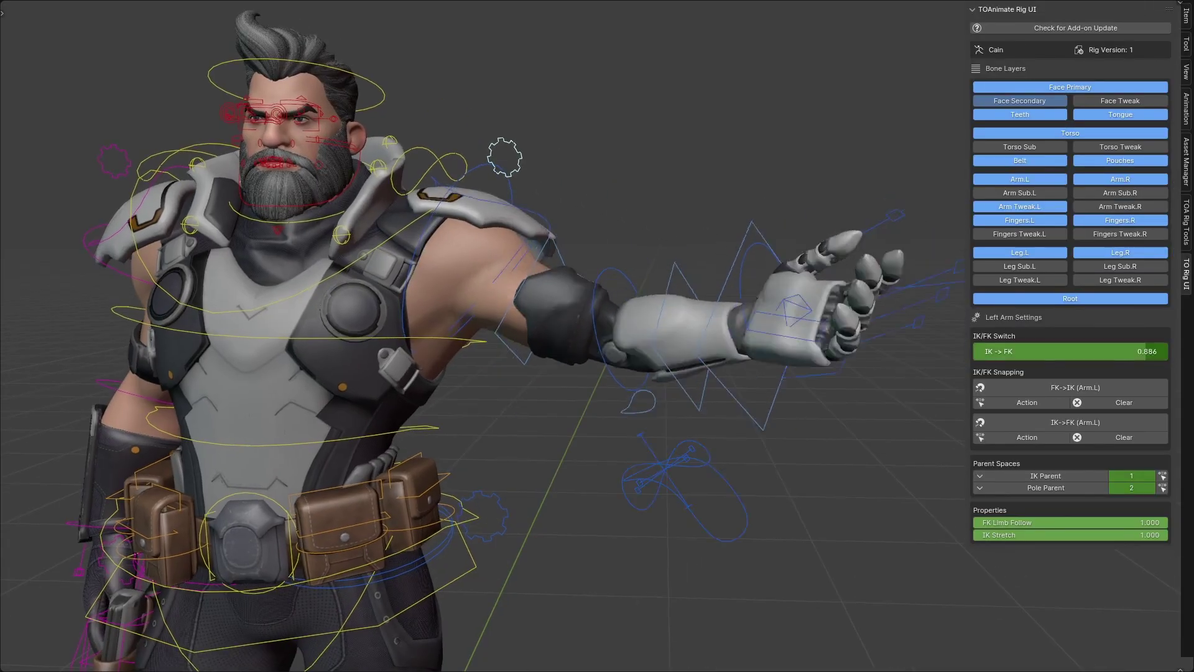
drag(1070, 351, 1163, 351)
Step: Select the hand control and trackball-rotate Cain's chest
click(706, 454)
scroll(760, 491, down, 5)
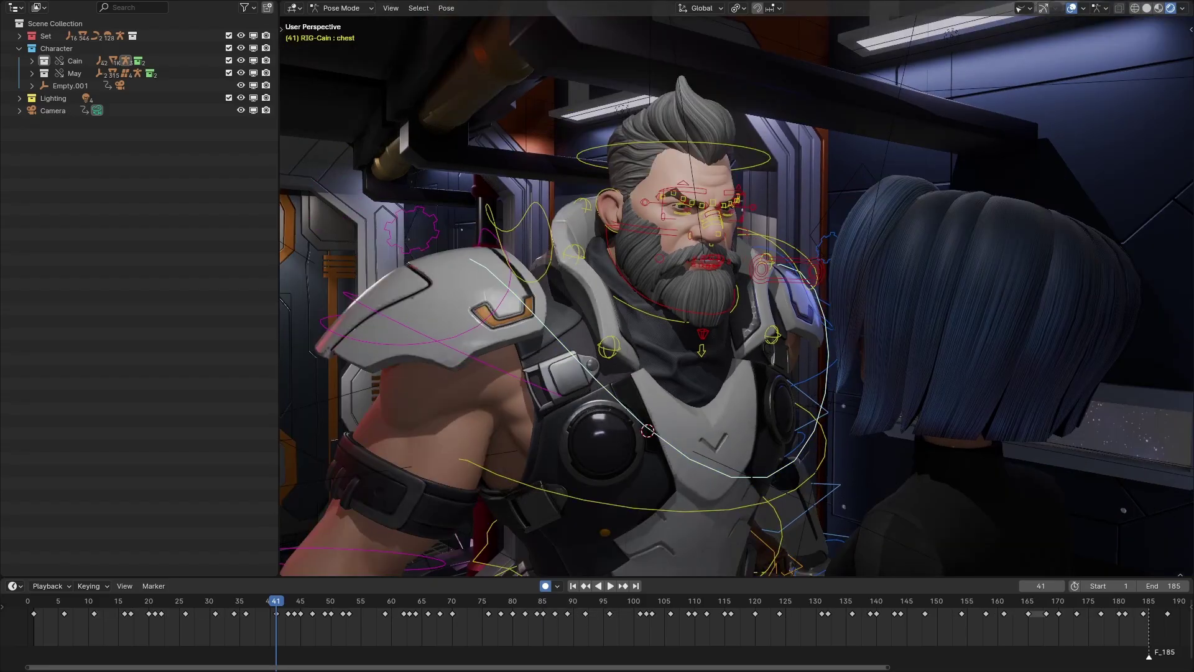
key(r)
key(r)
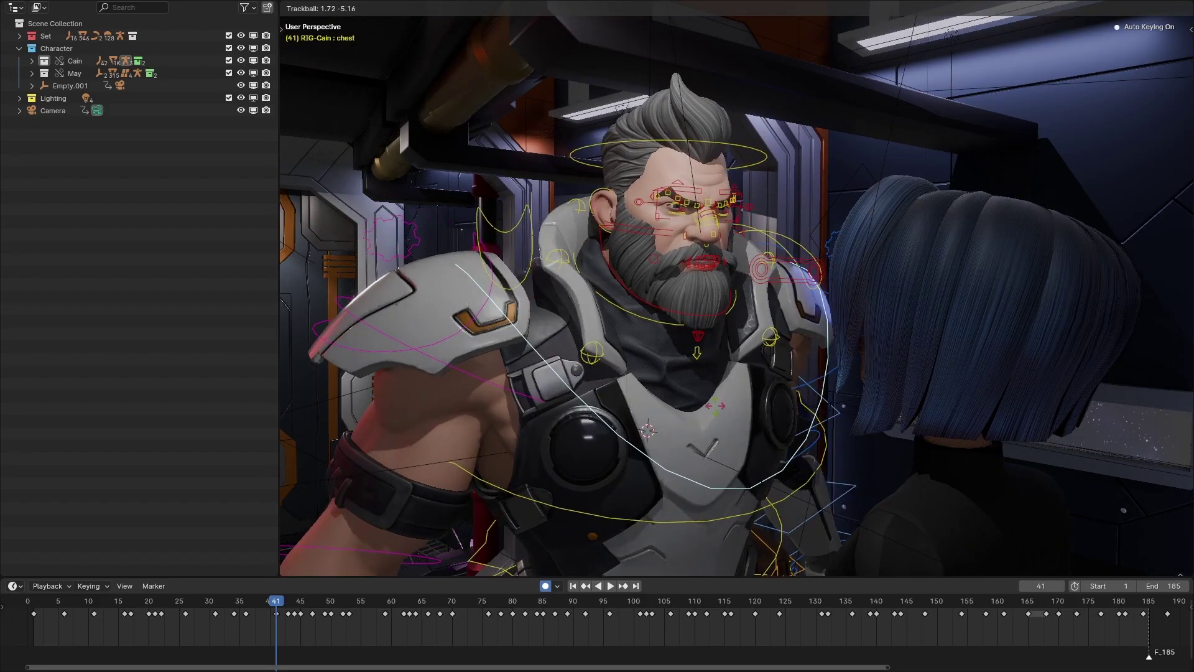
click(718, 383)
Step: View through the scene camera and play the animation with overlays hidden, restarting from frame 106
key(KP_0)
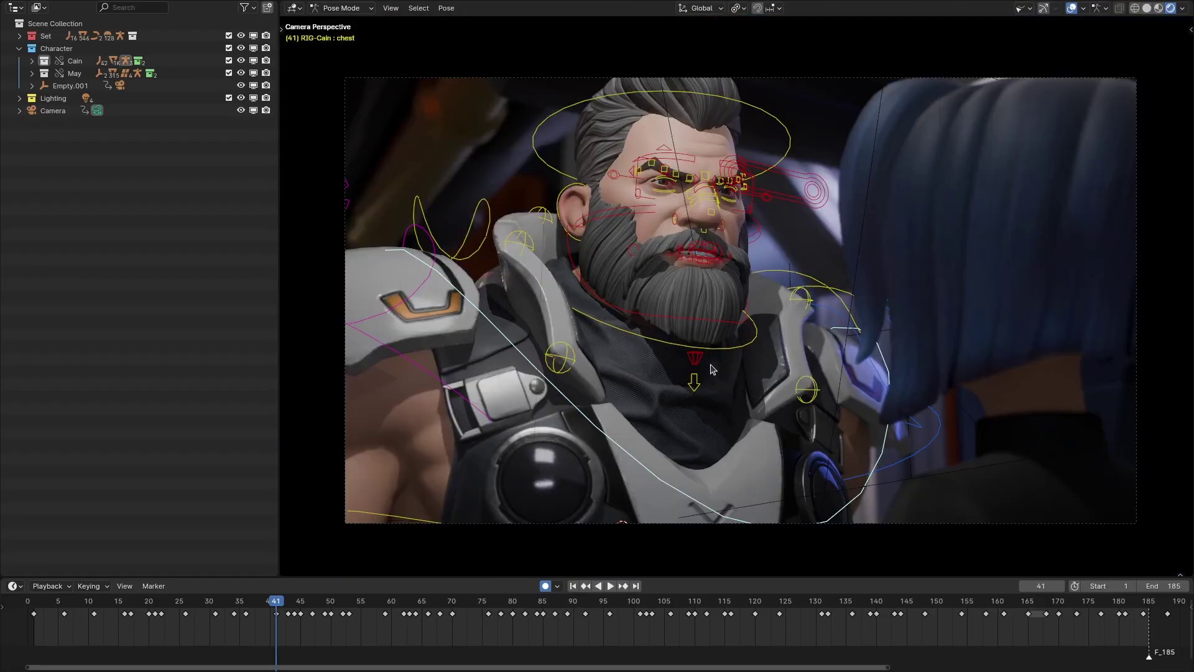
key(space)
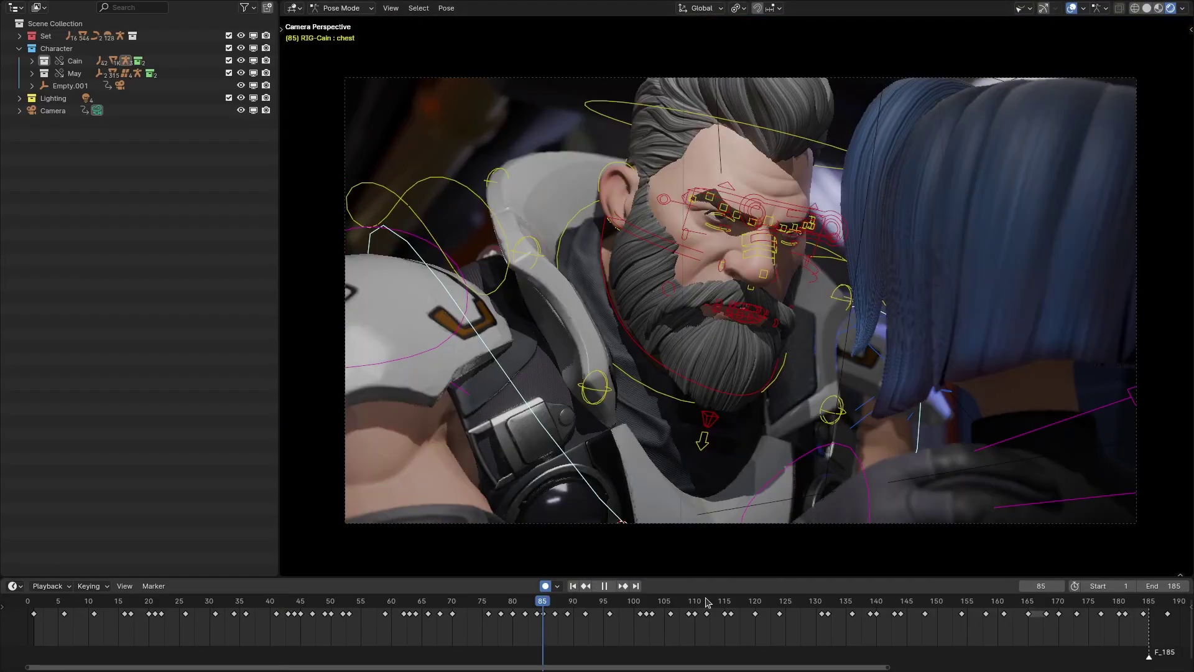
scroll(715, 529, up, 4)
key(shift+alt+z)
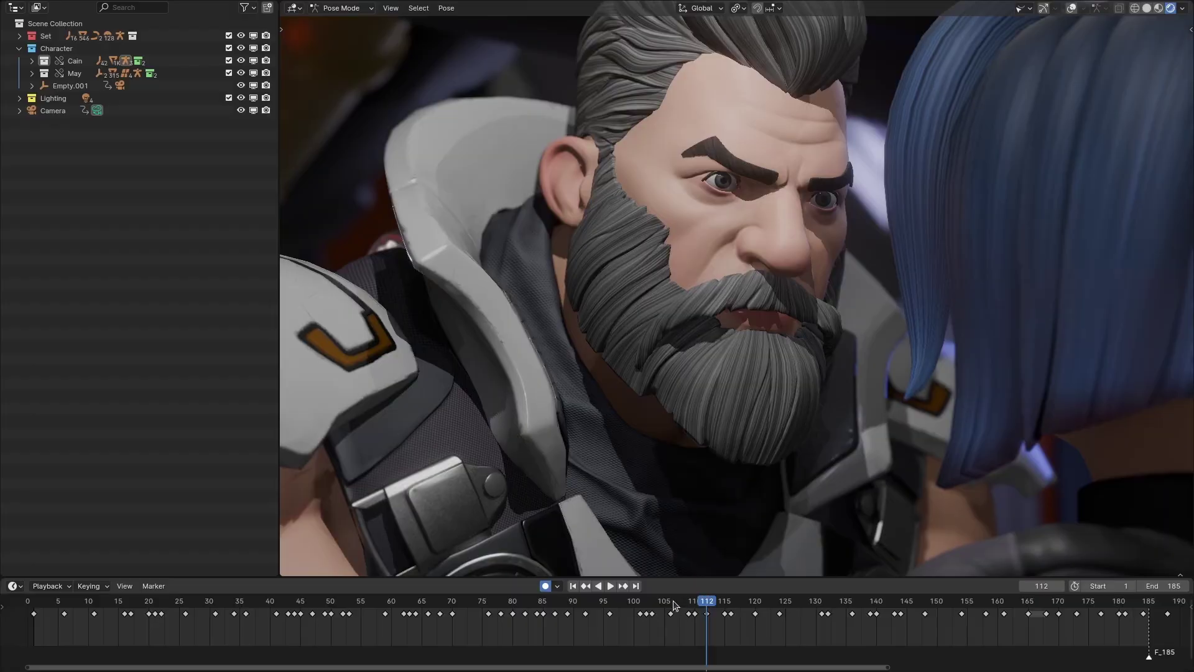
click(670, 606)
key(space)
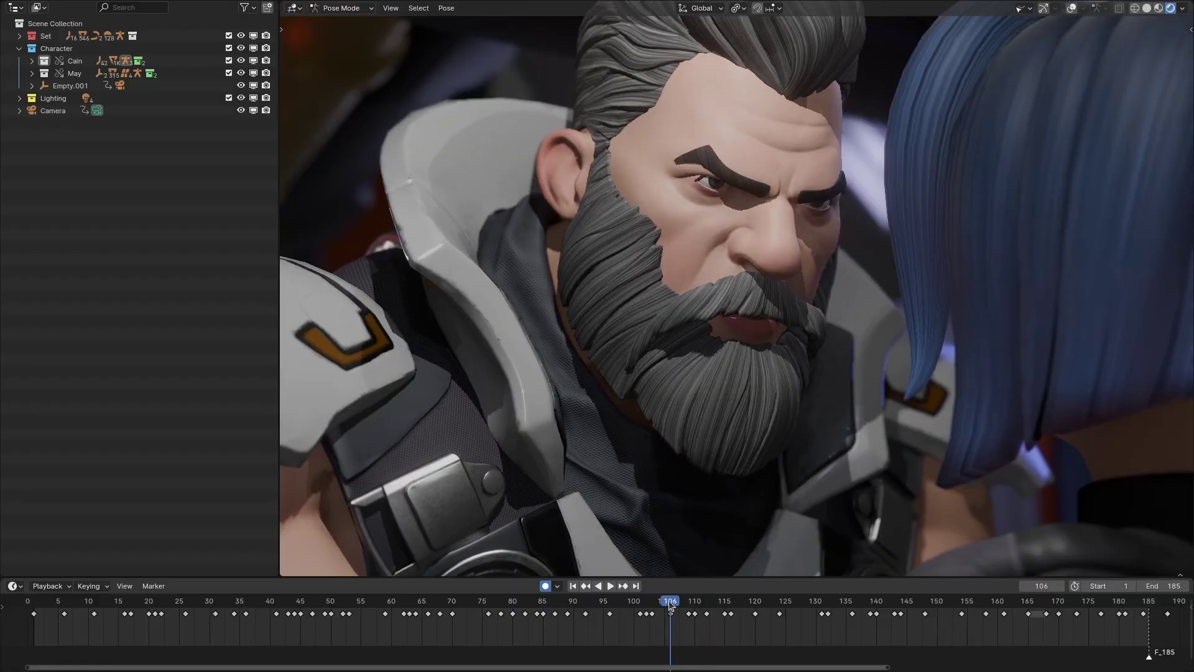
scroll(758, 334, down, 1)
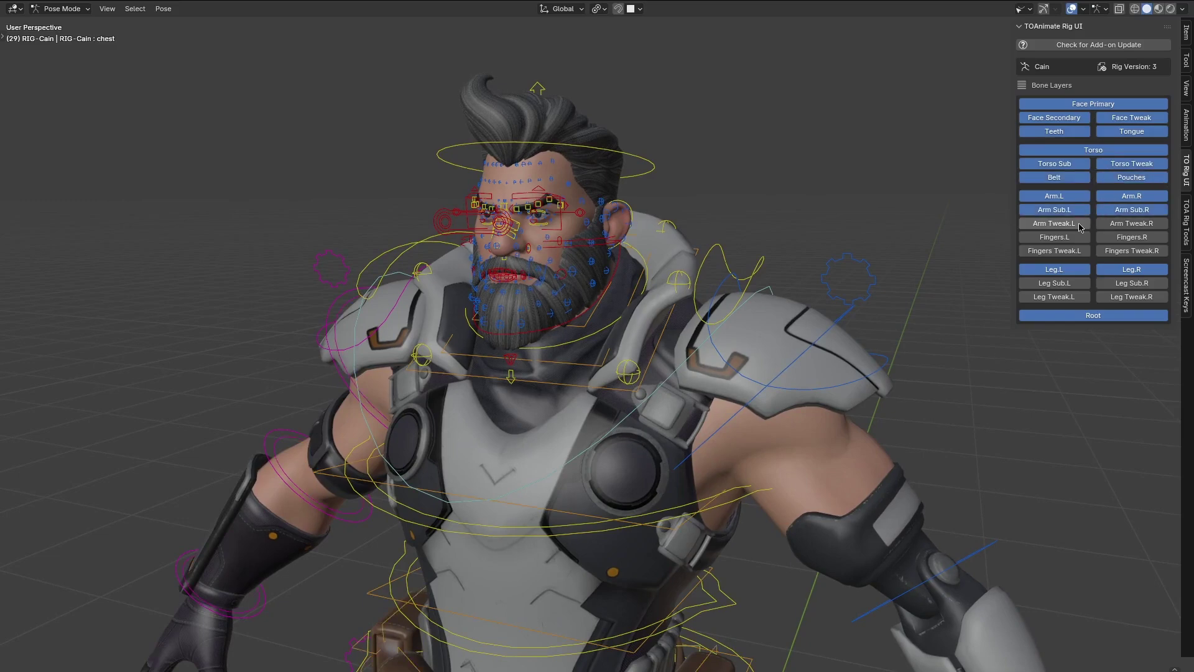
Step: Hide most of the bone layers and rotate the spine control
key(a)
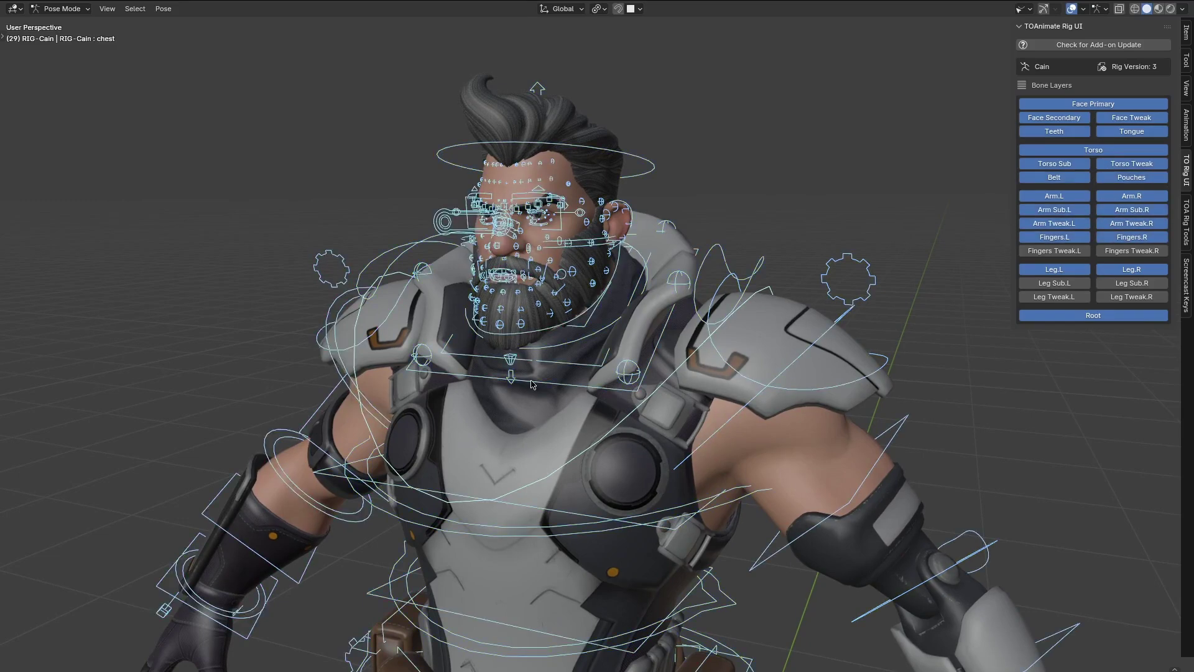
key(alt+a)
middle_drag(591, 347, 567, 368)
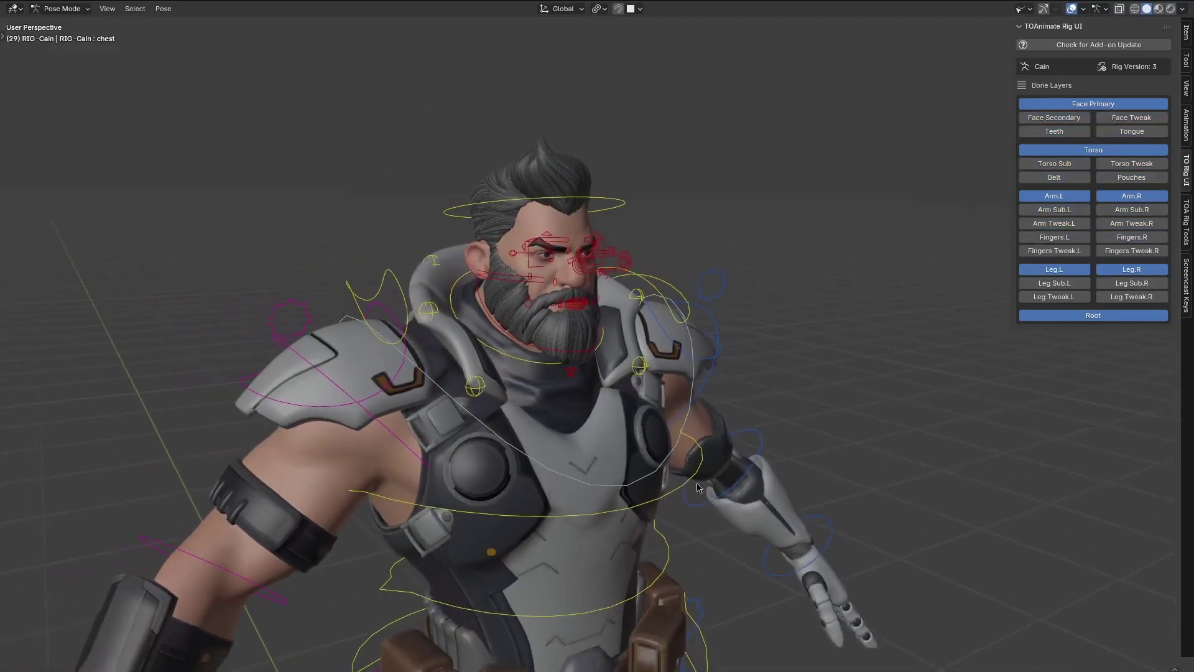
middle_drag(700, 488, 698, 462)
key(r)
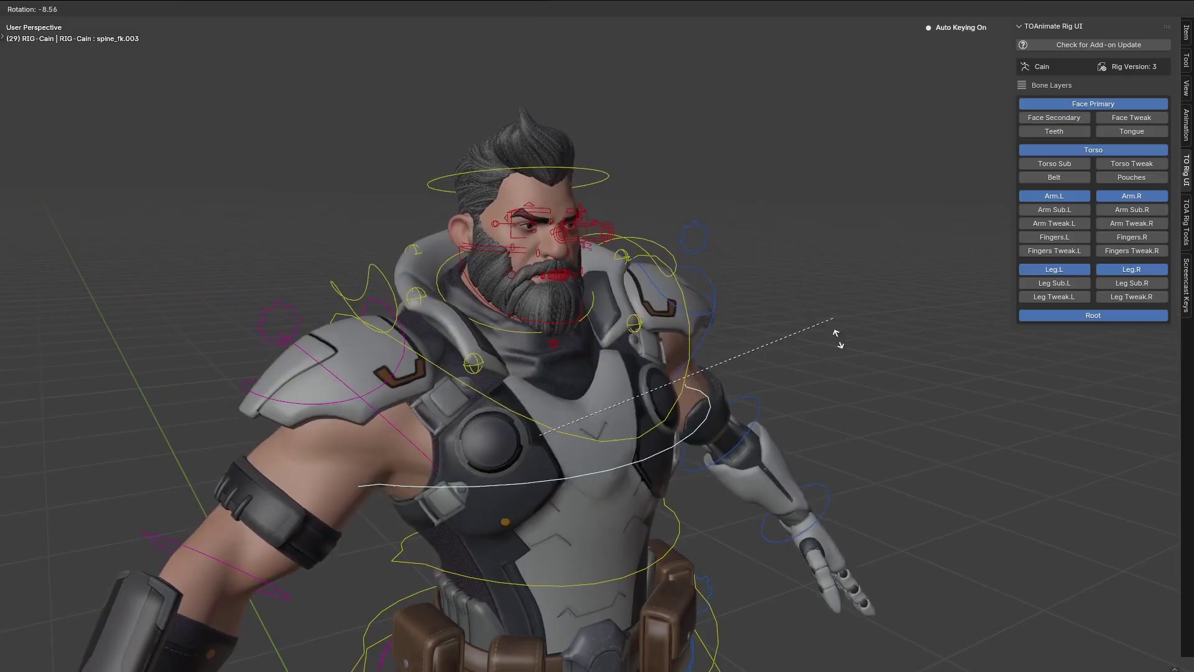
click(871, 338)
Step: Tilt the chest and head controls and tweak the elbow
middle_drag(871, 338, 698, 362)
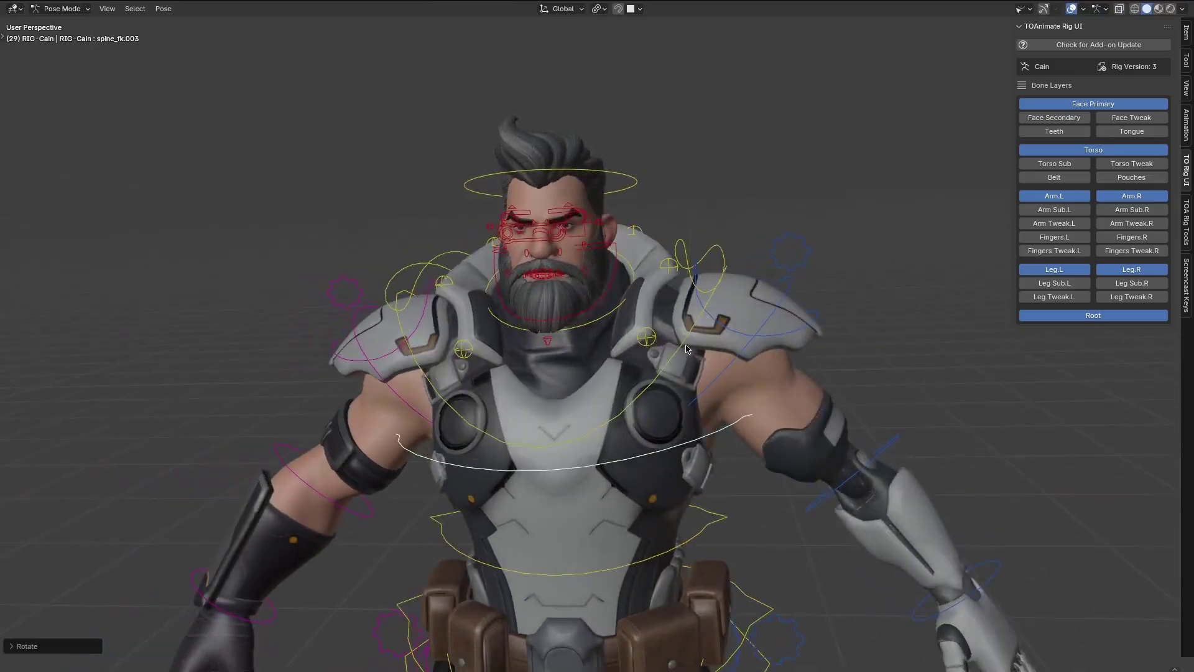
click(687, 348)
key(r)
click(651, 183)
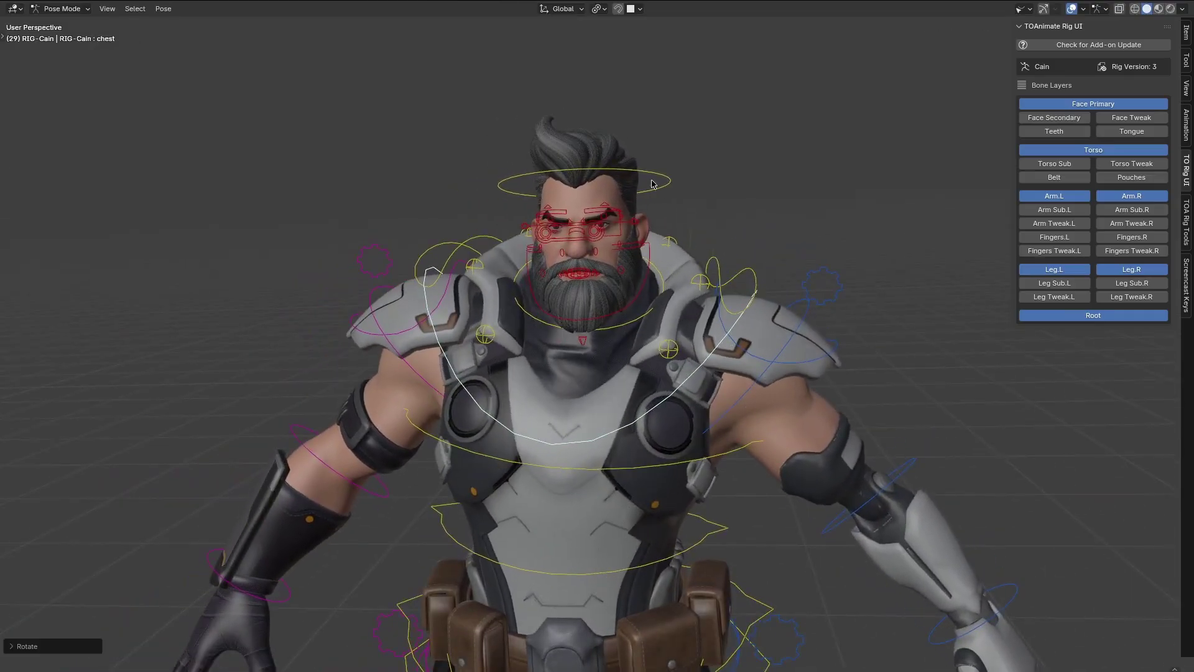
click(668, 186)
scroll(669, 187, up, 3)
key(r)
key(r)
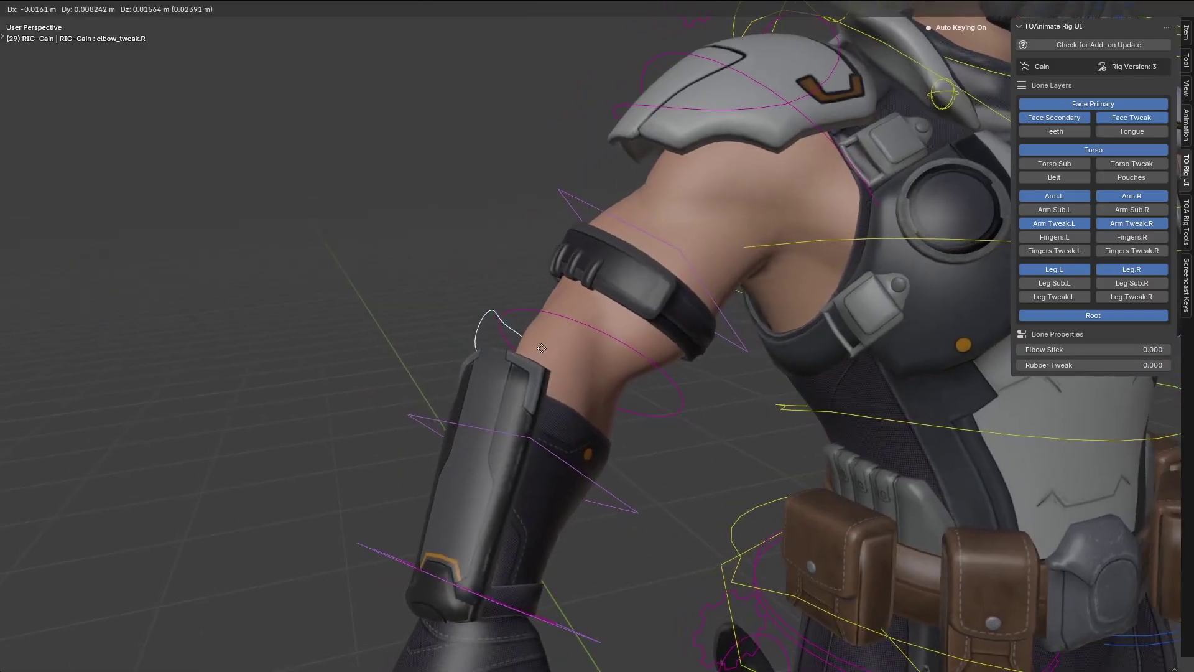
click(550, 454)
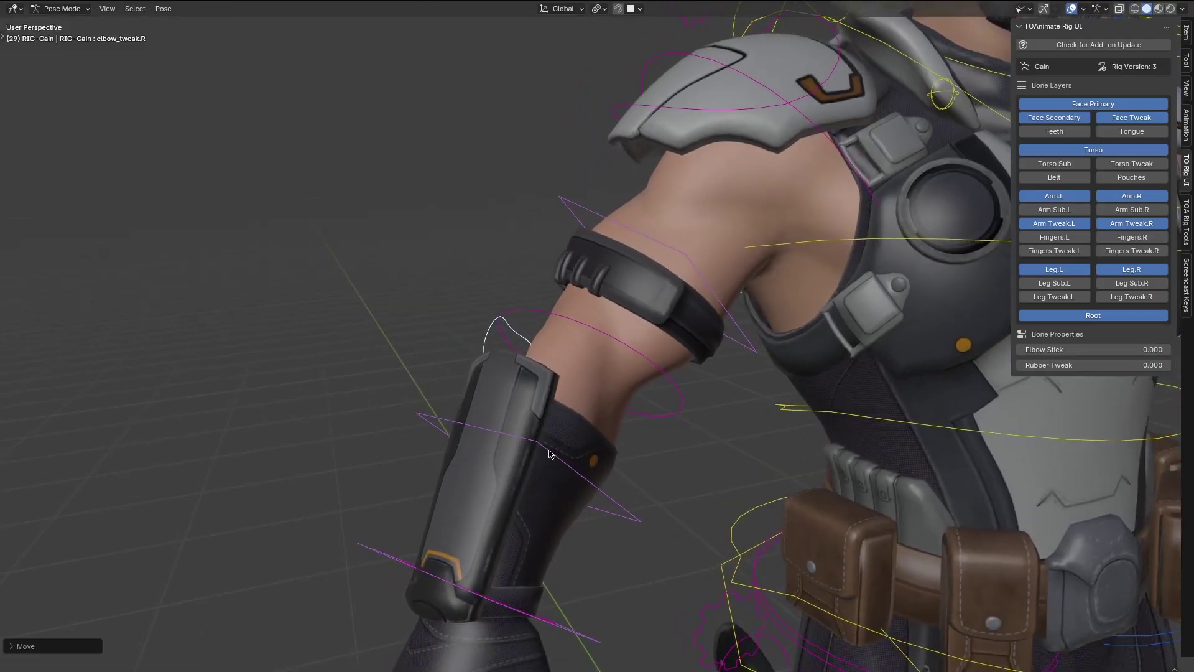
shift+middle_drag(601, 466, 593, 415)
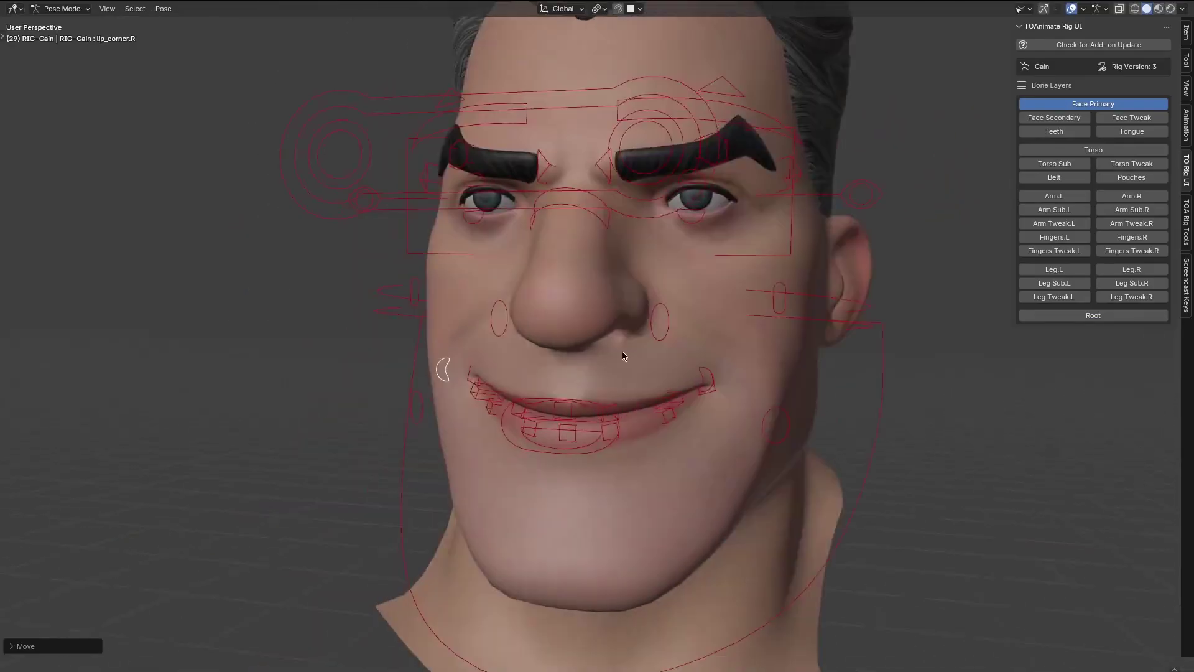
Step: Move the lower lip, rotate the right palm, and rotate the body around the COG
key(g)
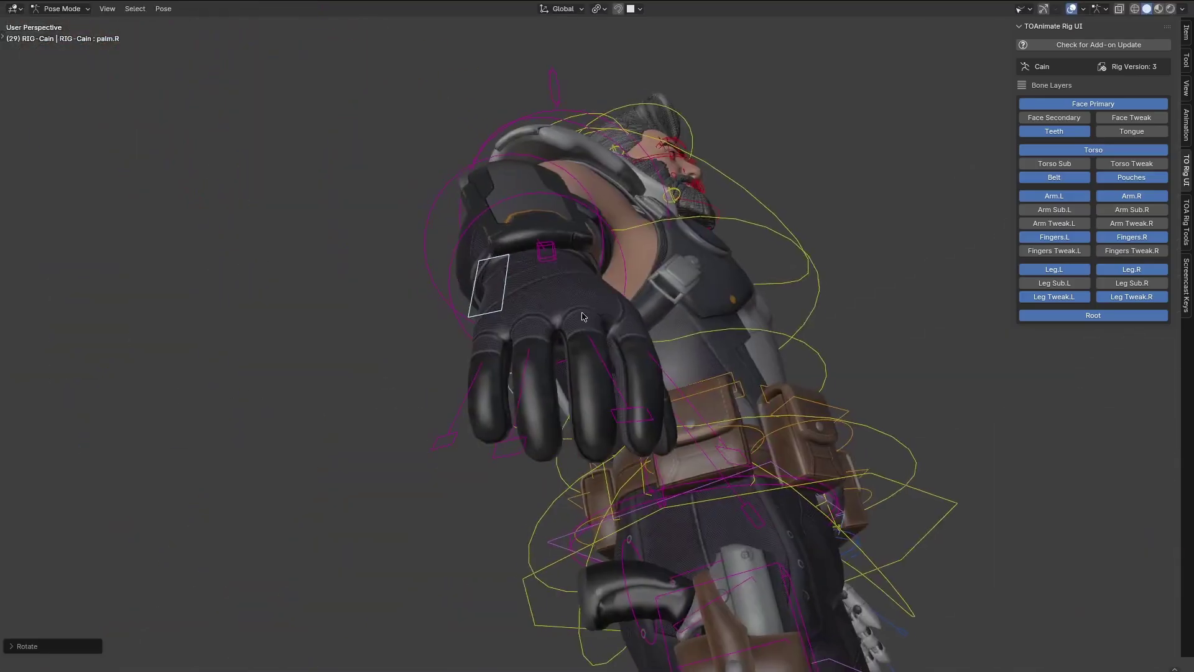
key(r)
key(r)
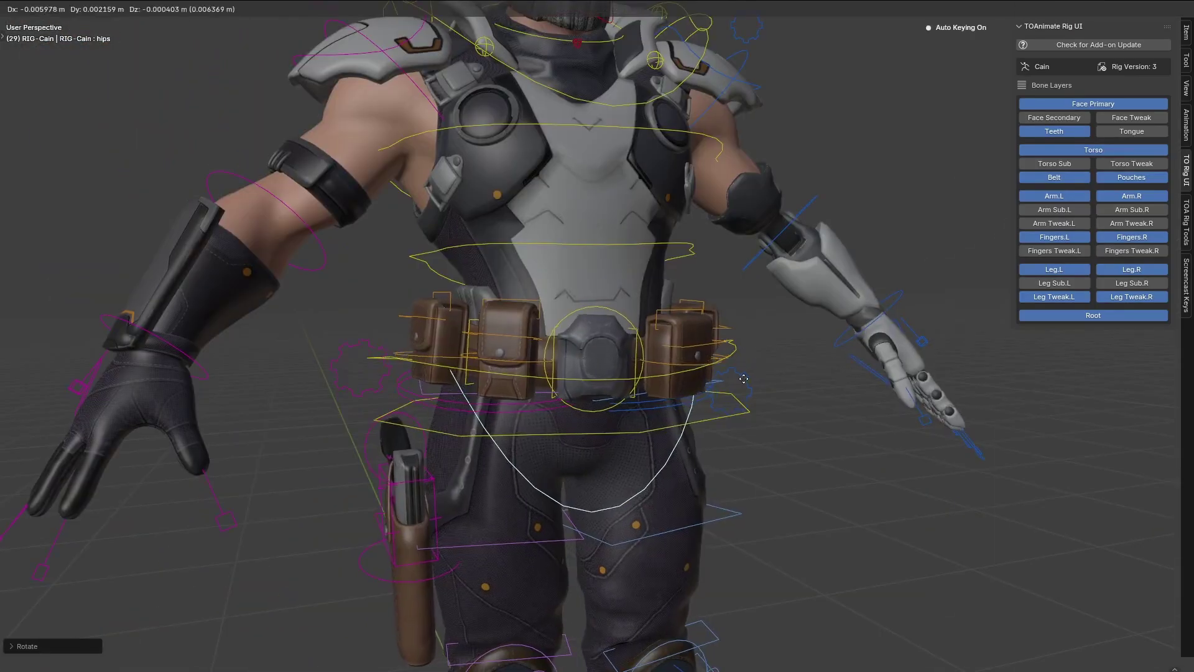
click(749, 415)
key(g)
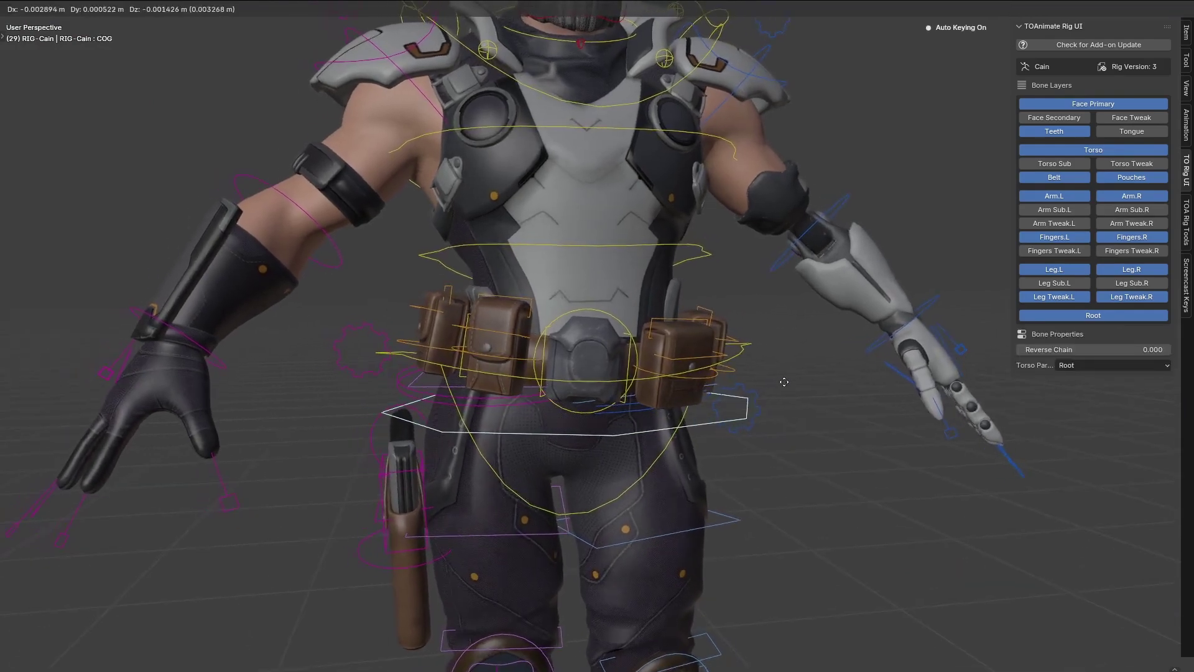
key(Escape)
key(r)
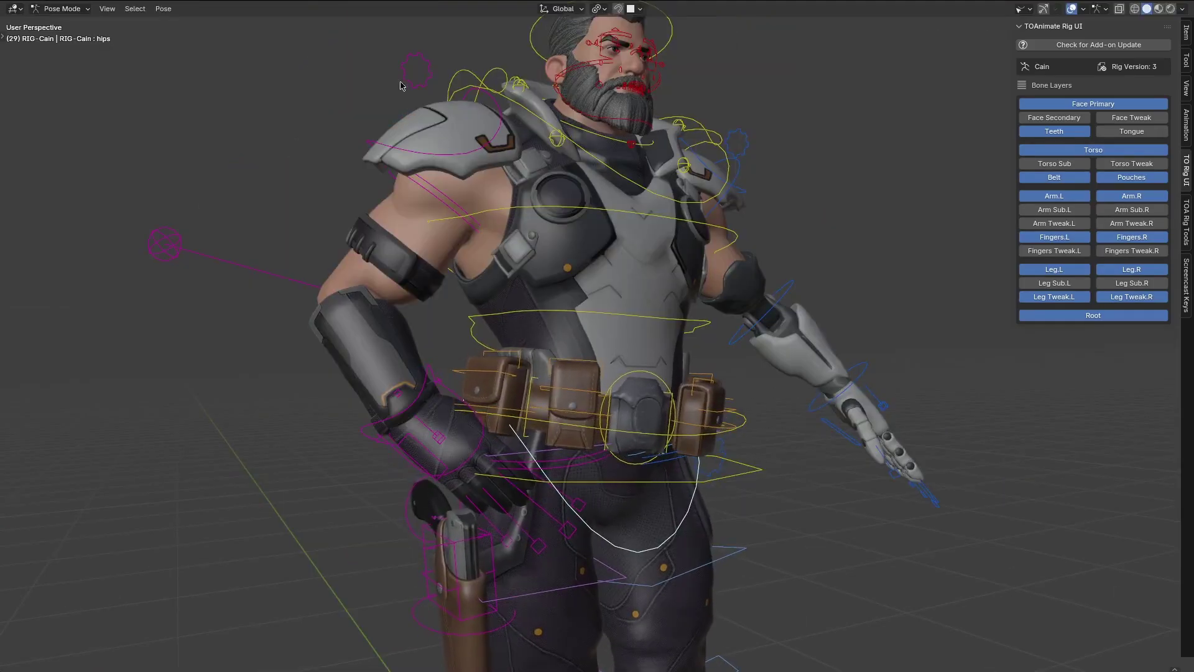
Step: Set the right arm IK parent to Hips, then rotate the hips control
click(406, 74)
click(1036, 437)
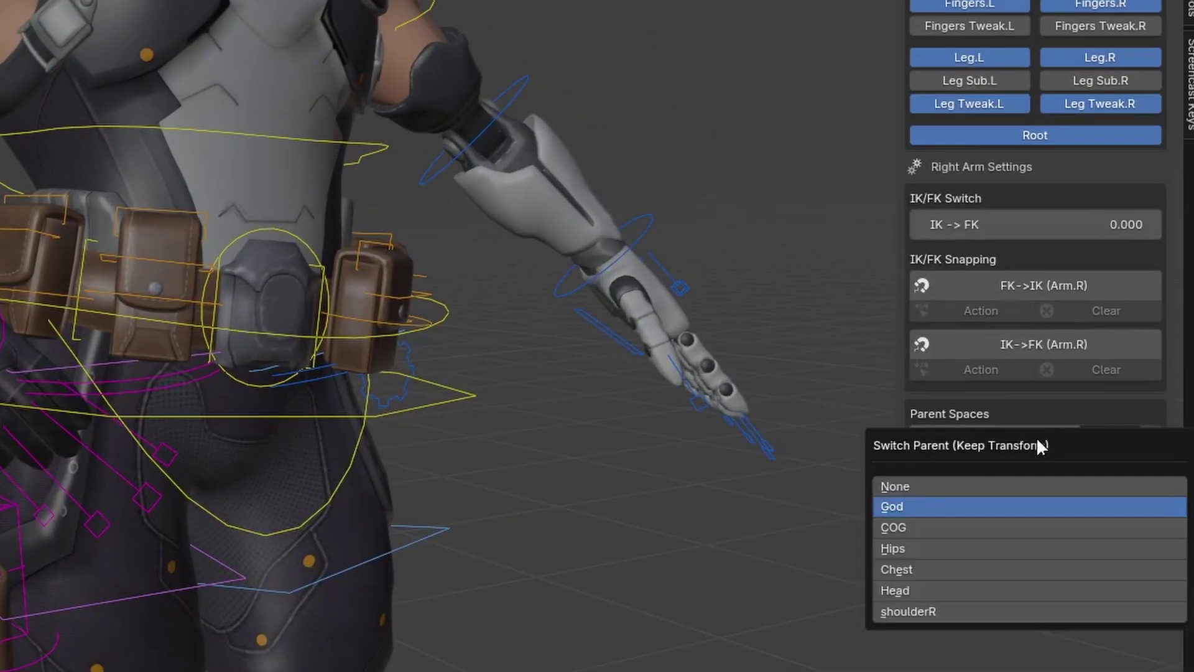
click(928, 552)
click(699, 472)
key(r)
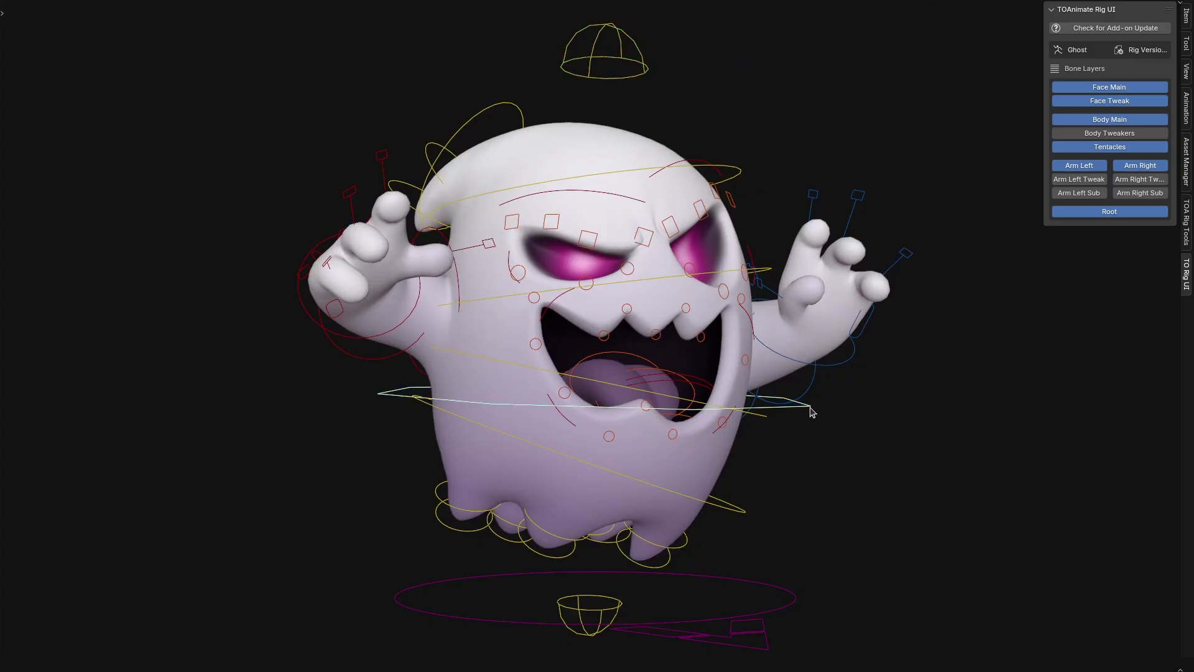
Step: Move the ghost's root control to new positions while the animation plays
key(g)
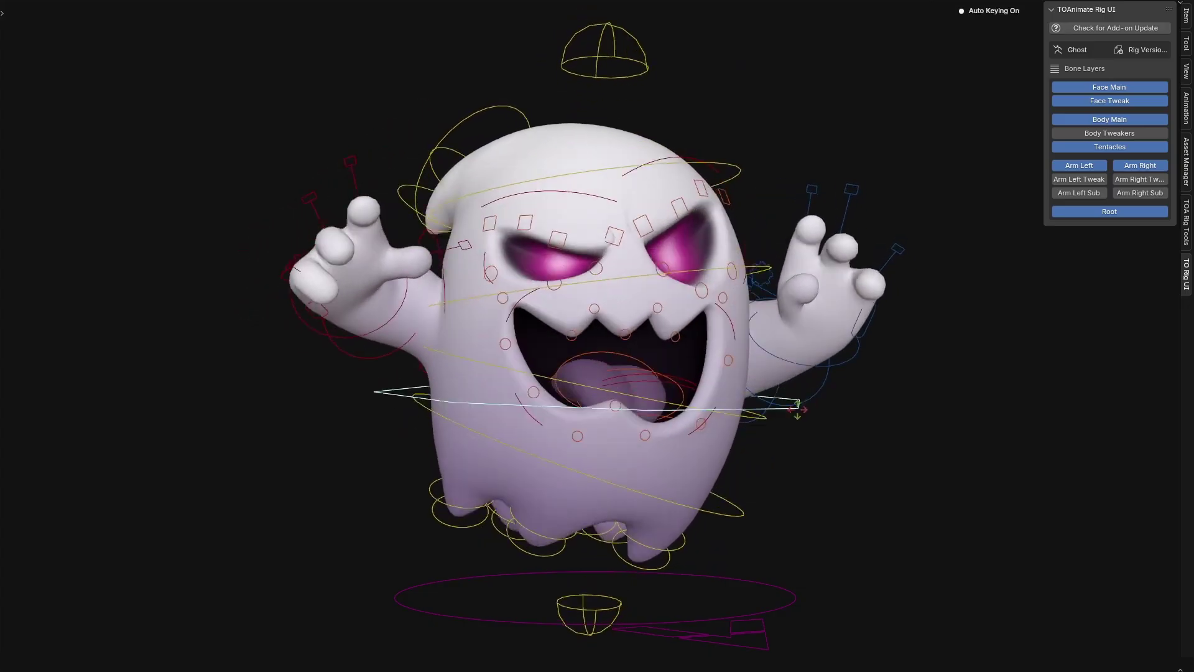
click(804, 405)
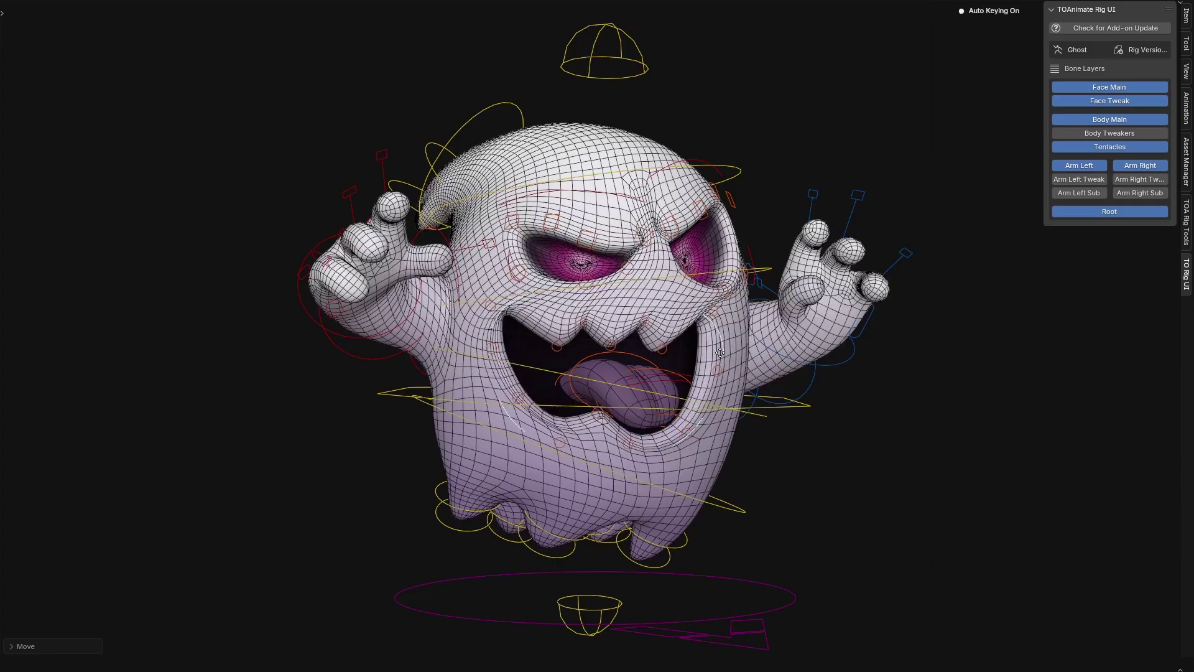
click(650, 262)
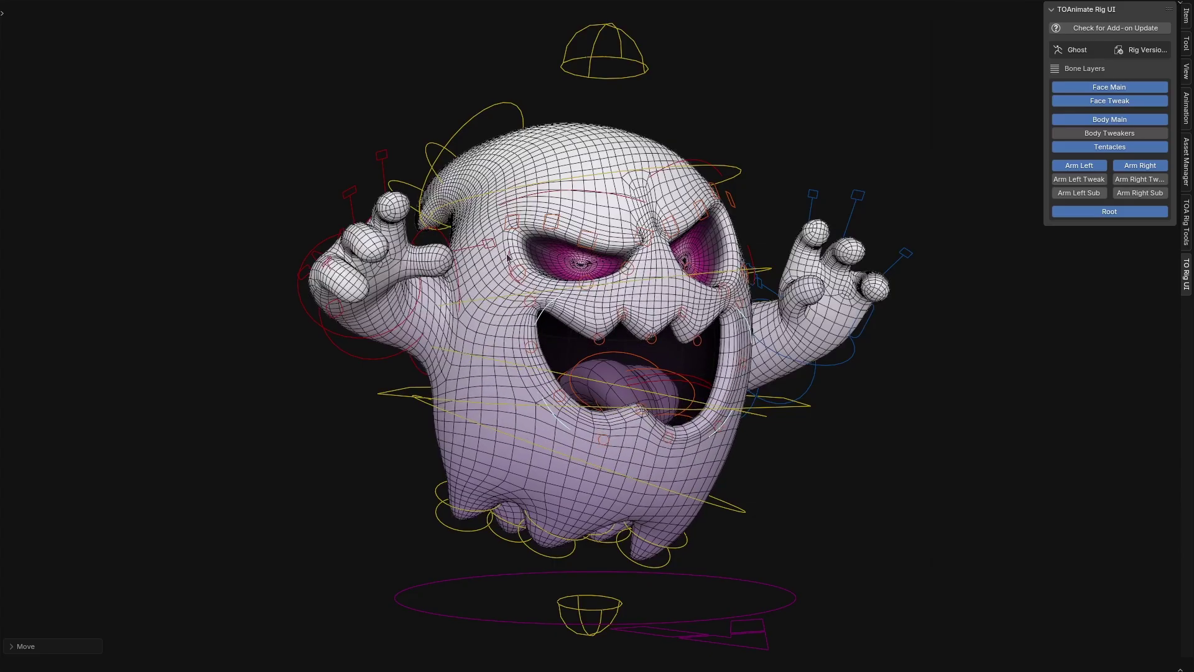
key(g)
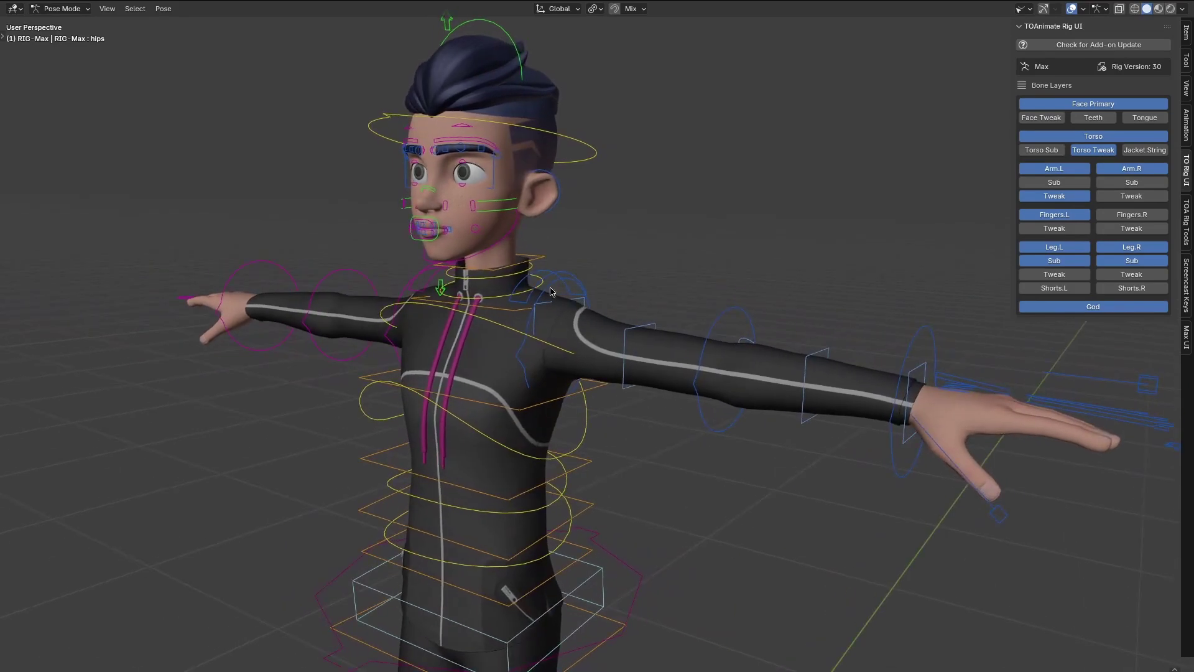
Step: Shift Max's left upper_arm_tweak bone, then select and frame the neck control
key(r)
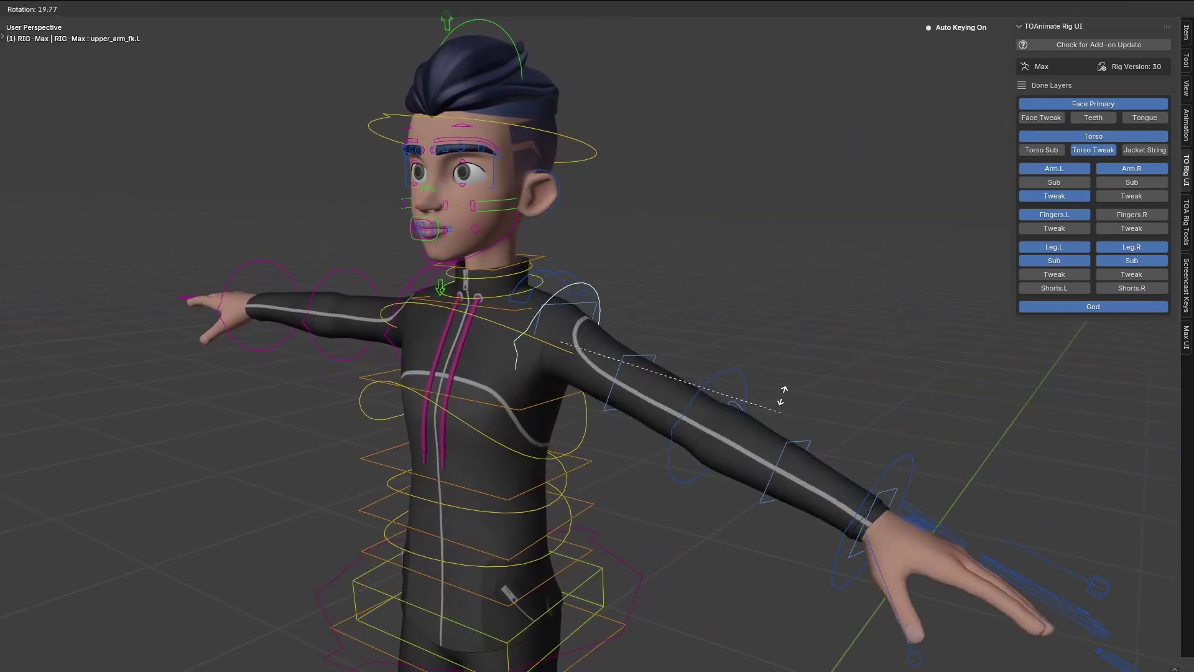
key(Escape)
click(666, 339)
key(g)
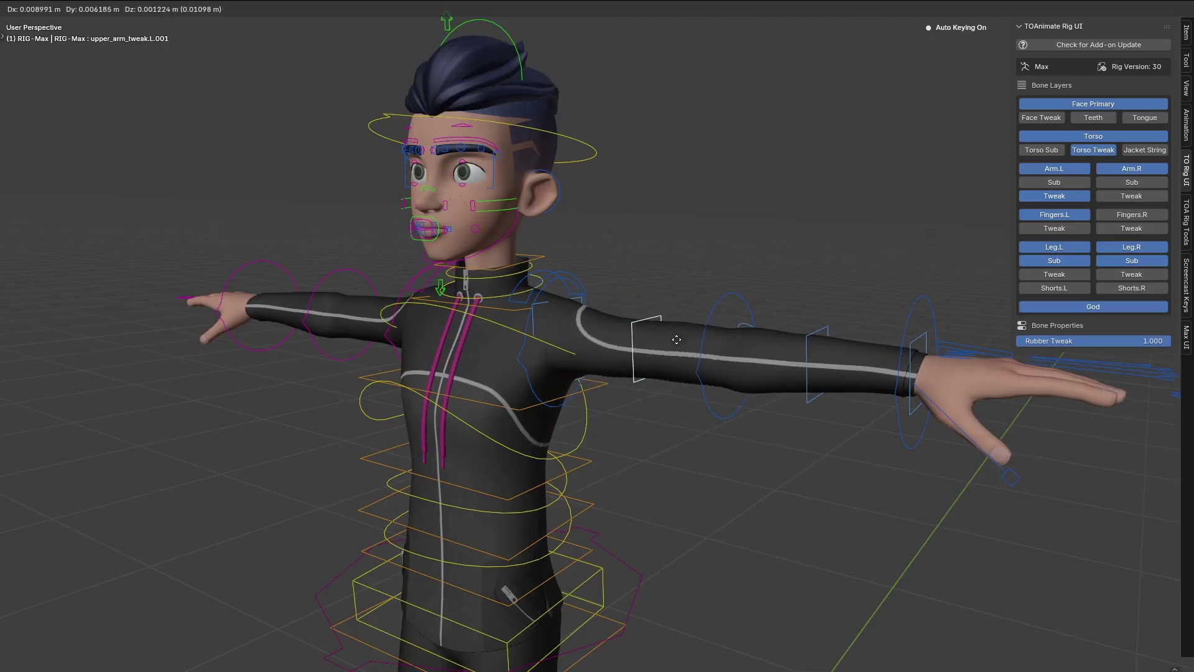
click(675, 322)
click(475, 293)
key(KP_Decimal)
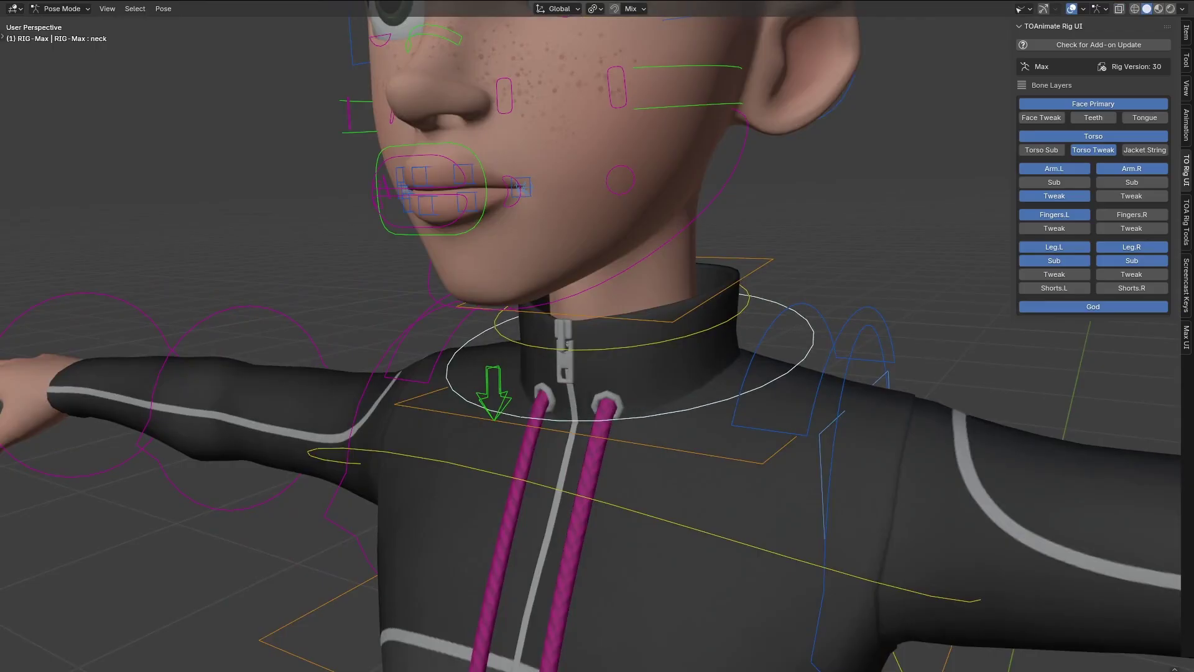
scroll(612, 287, down, 5)
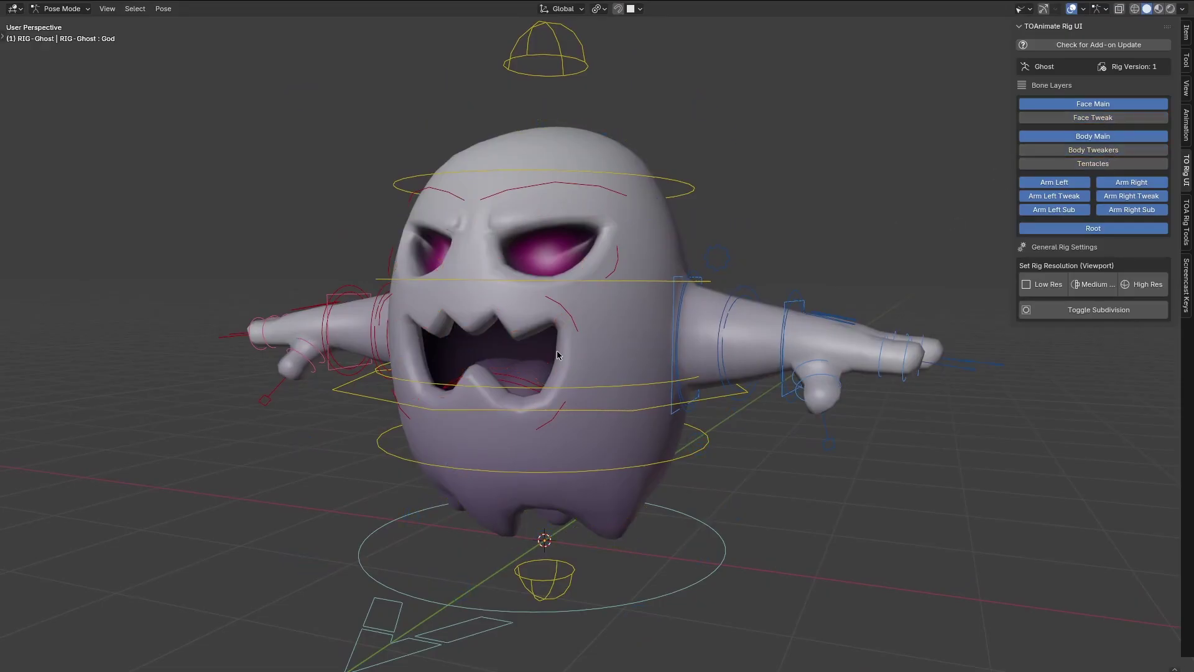
Step: Raise the ghost's mouth_open_side_01.L and 02.L controls to stretch its mouth wider
middle_drag(558, 355, 609, 348)
scroll(609, 349, up, 3)
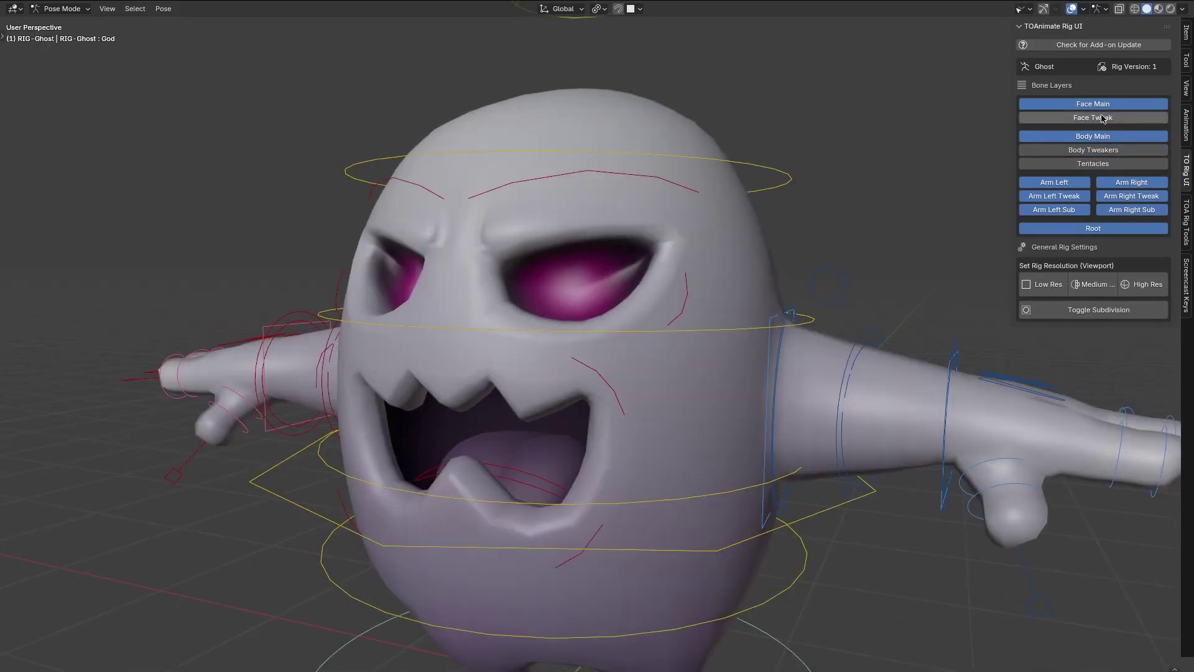
click(602, 401)
key(g)
click(642, 336)
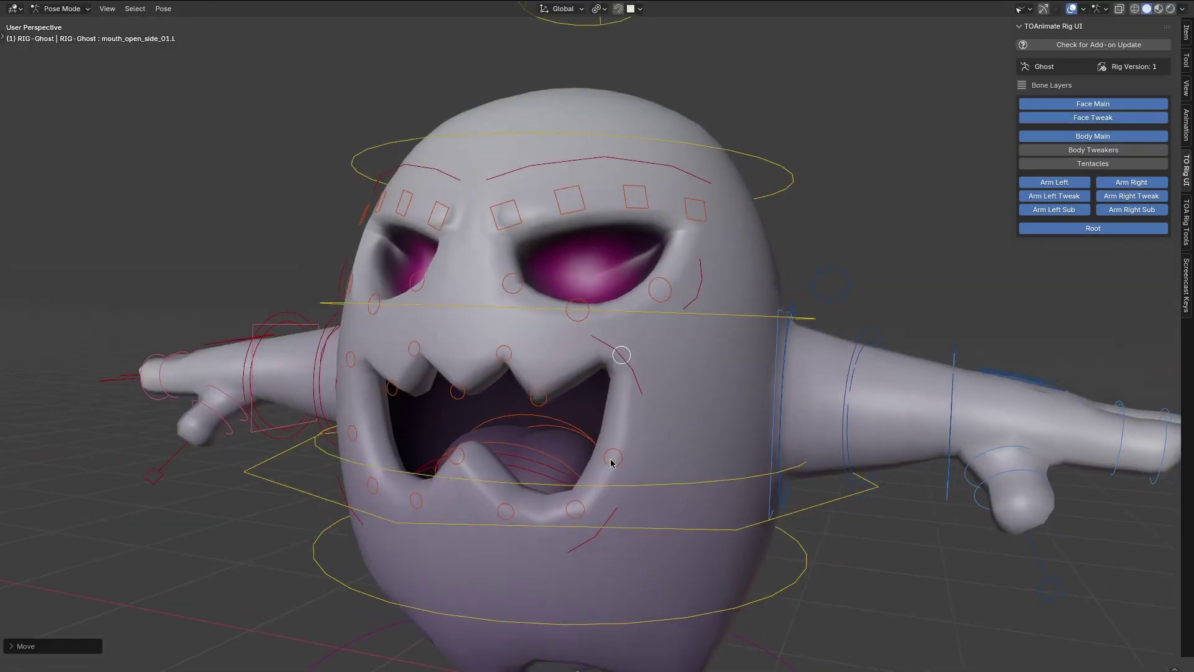
middle_drag(545, 449, 597, 452)
key(g)
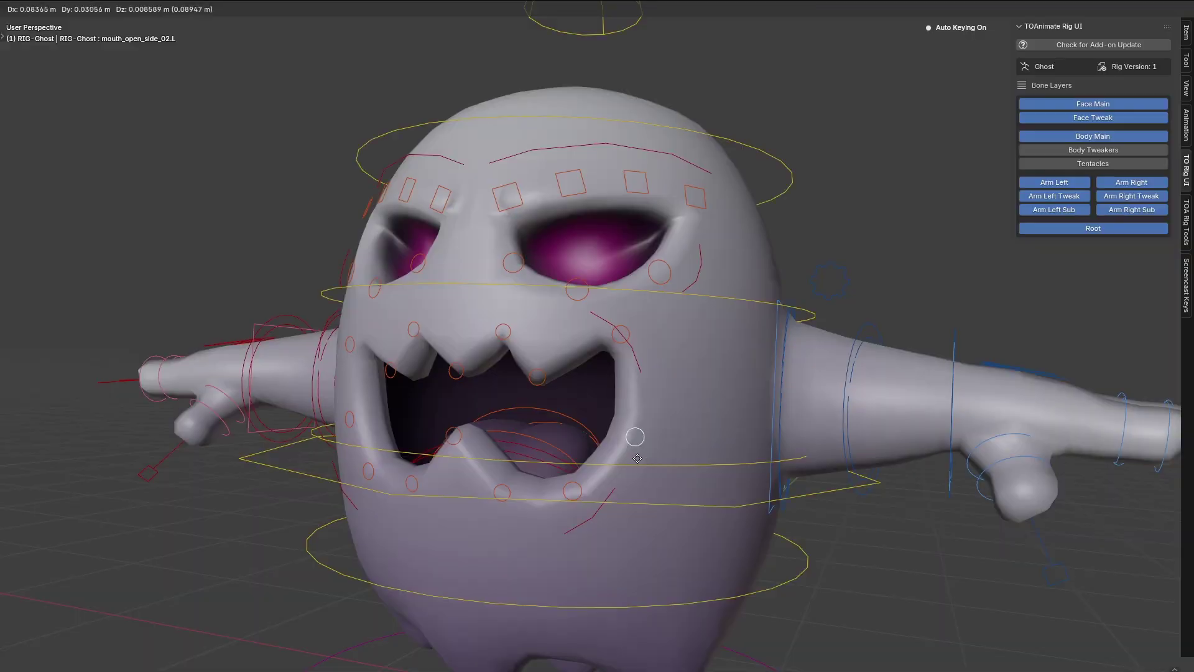
key(g)
click(608, 493)
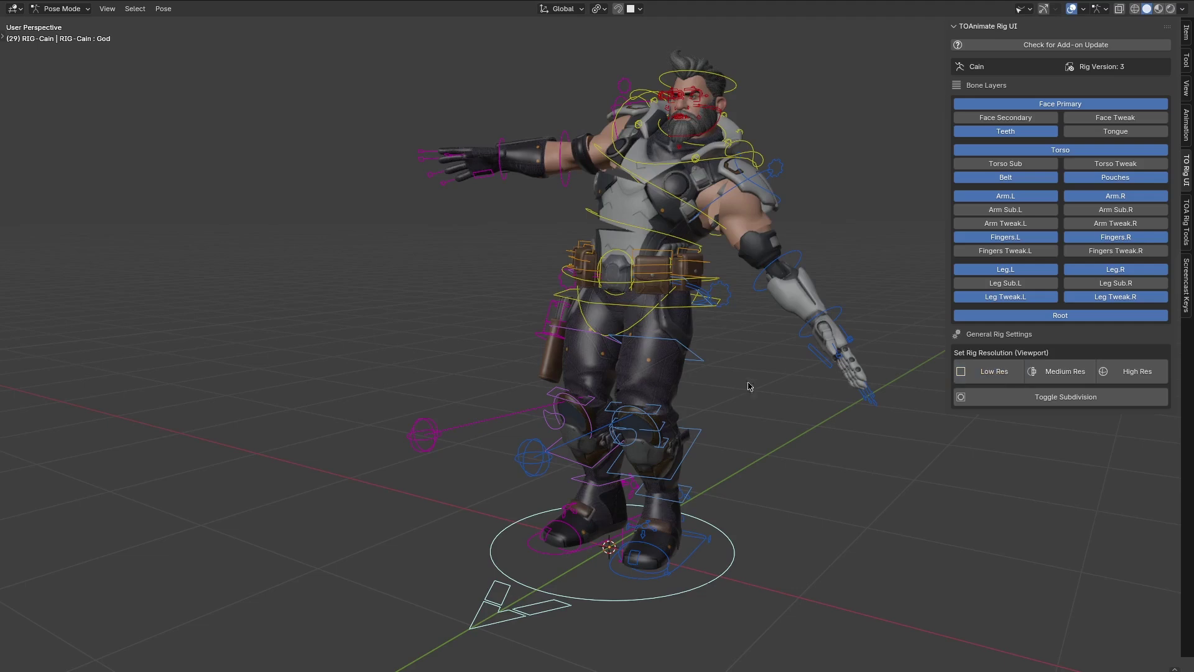
Step: Switch the rig to High Res and blend the left arm between IK and FK
middle_drag(750, 386, 691, 385)
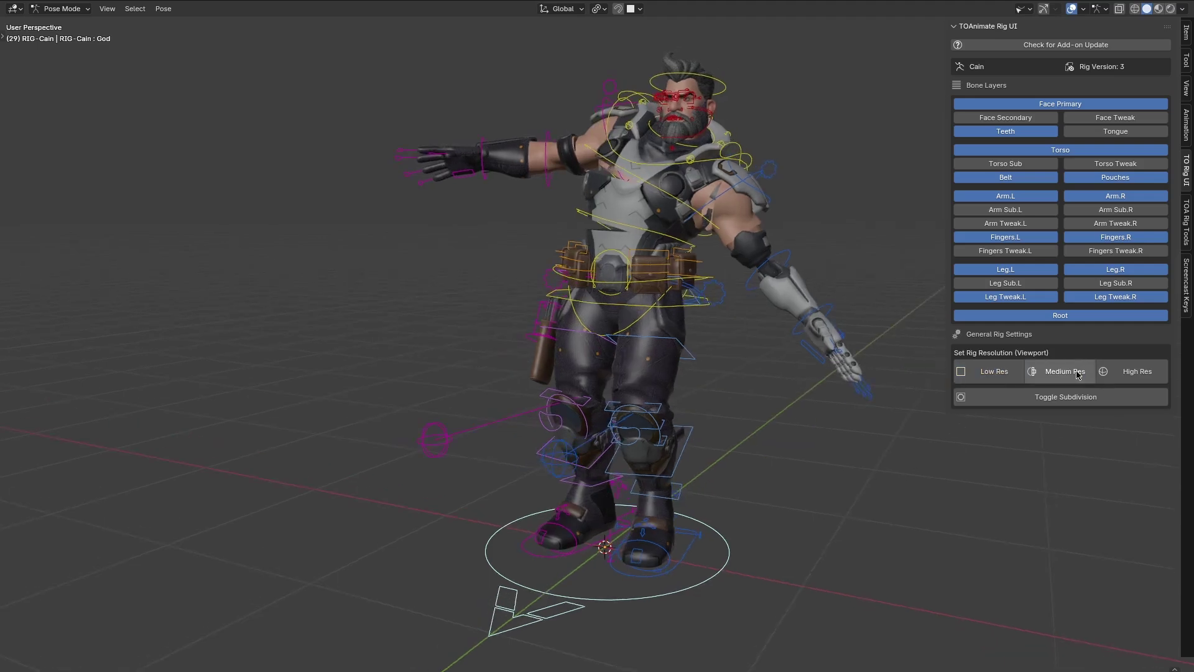
click(1133, 372)
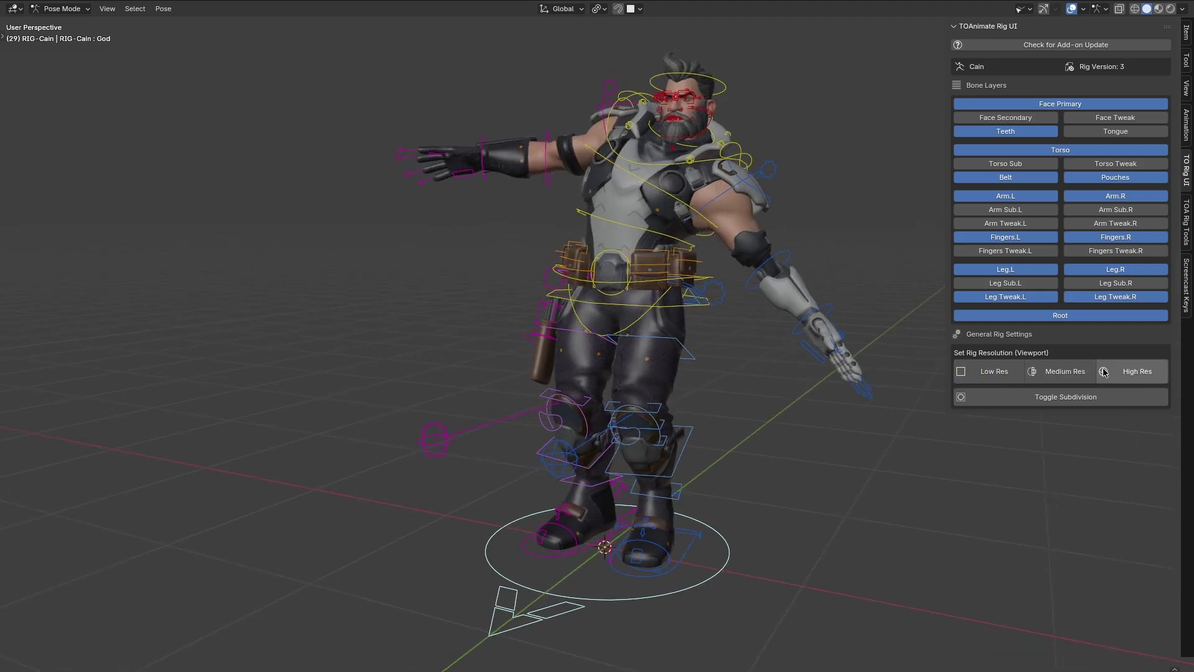
click(770, 169)
drag(1037, 370, 951, 371)
drag(952, 370, 1002, 370)
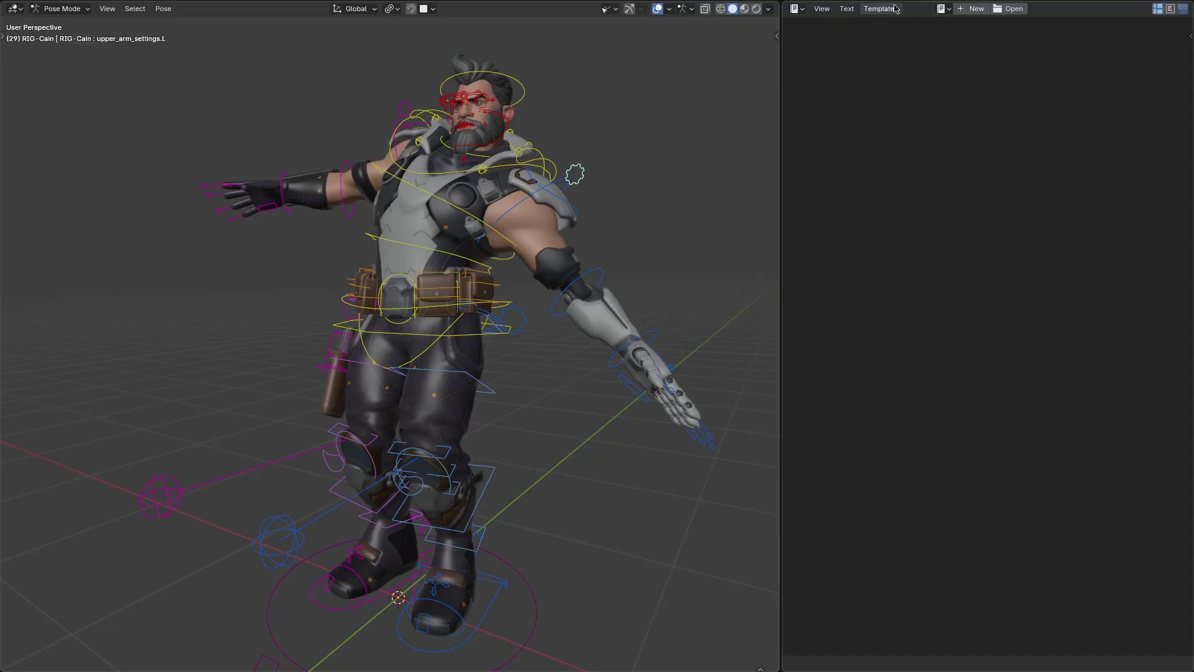
Step: Load the Ui Panel Simple Python template into the Text Editor
click(896, 8)
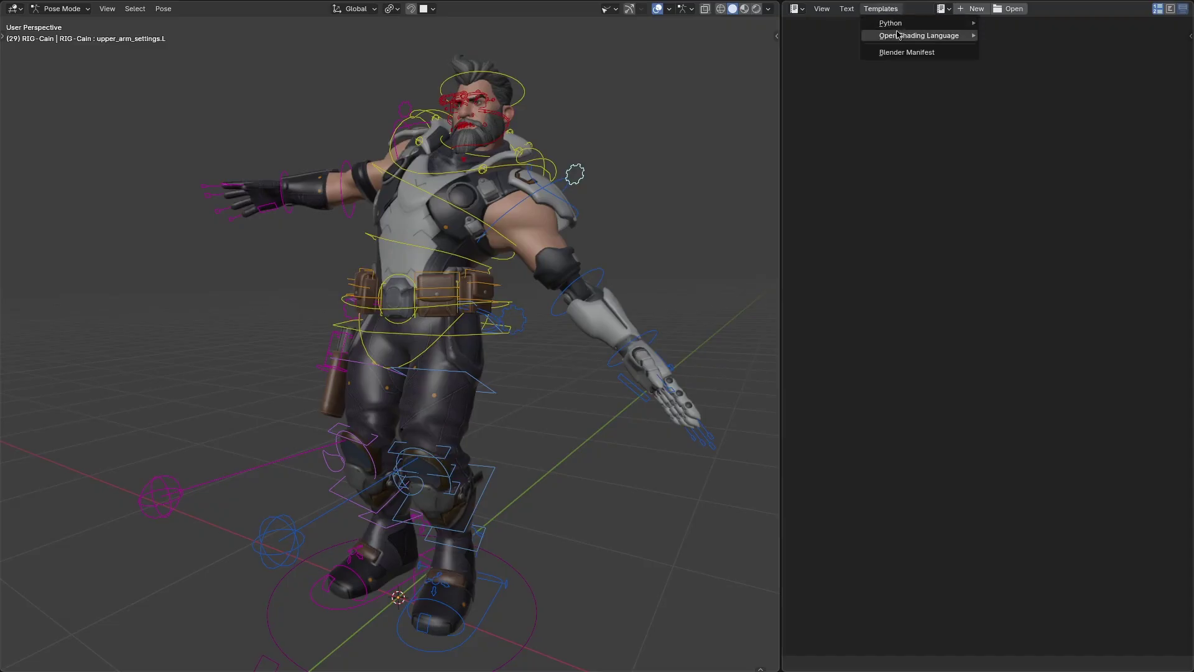
mouse_move(906, 24)
click(1053, 433)
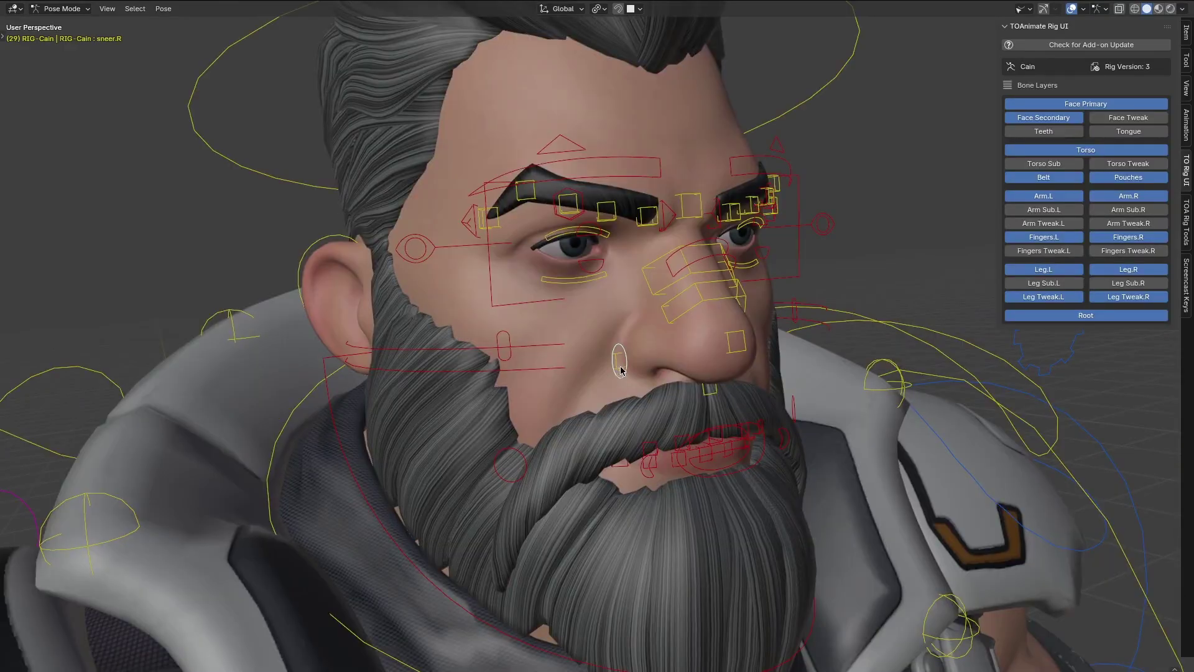
Step: Move Cain's right sneer control and his brow_master.L control to reshape the face
key(g)
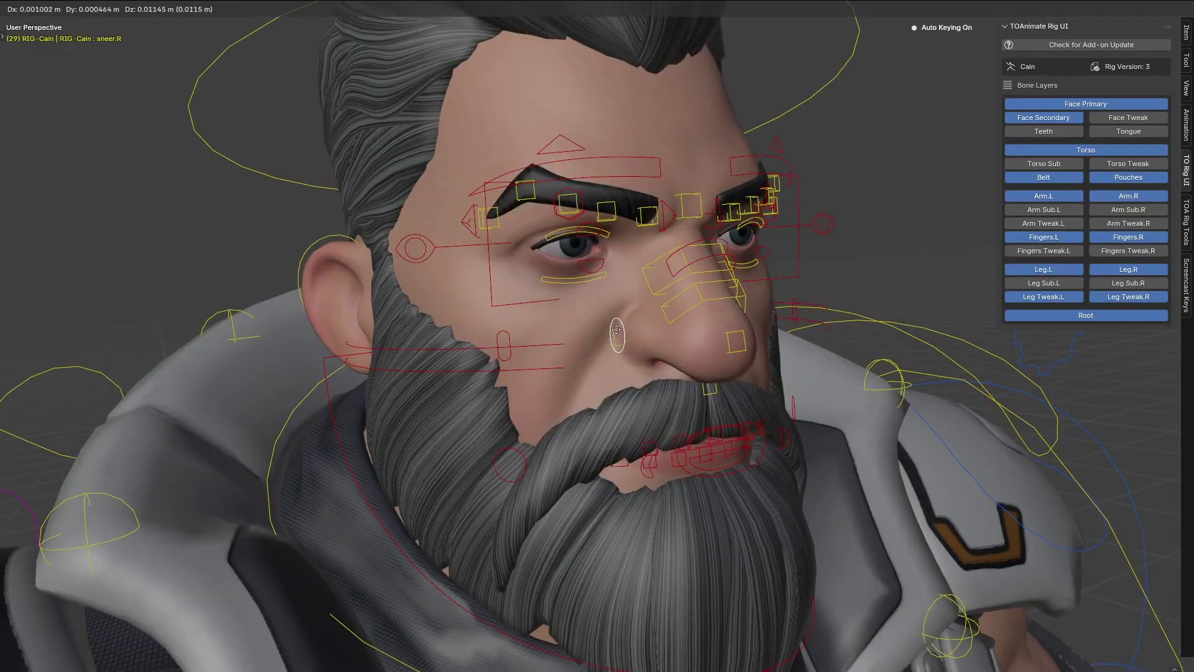
click(615, 366)
middle_drag(614, 366, 545, 288)
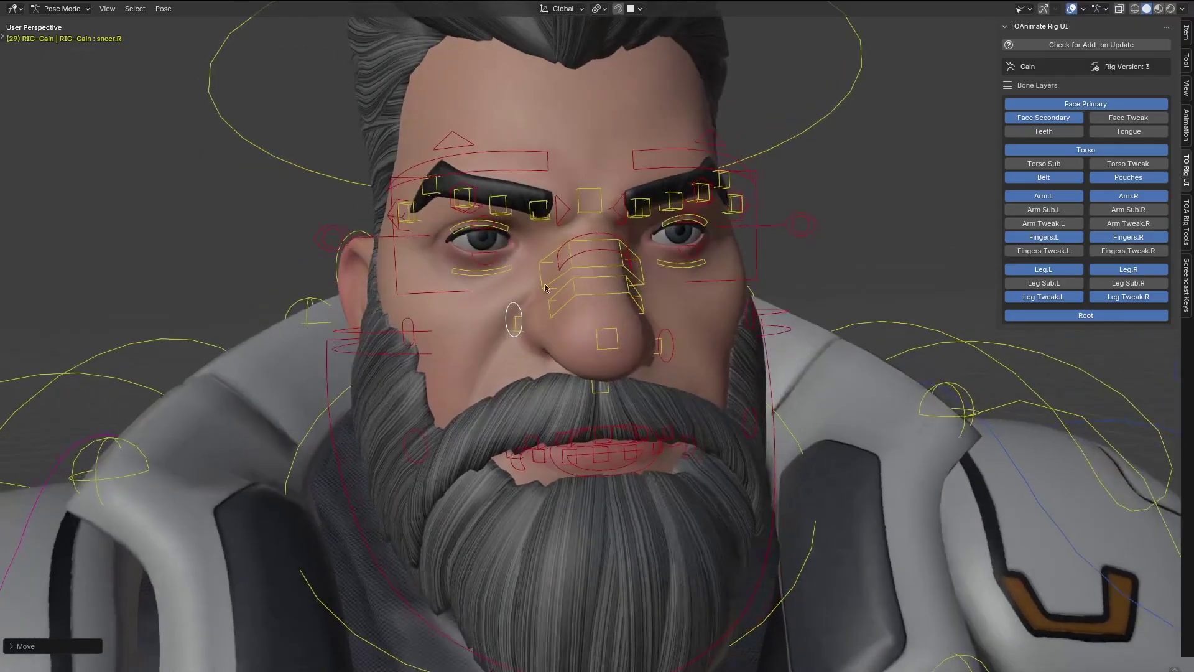
key(g)
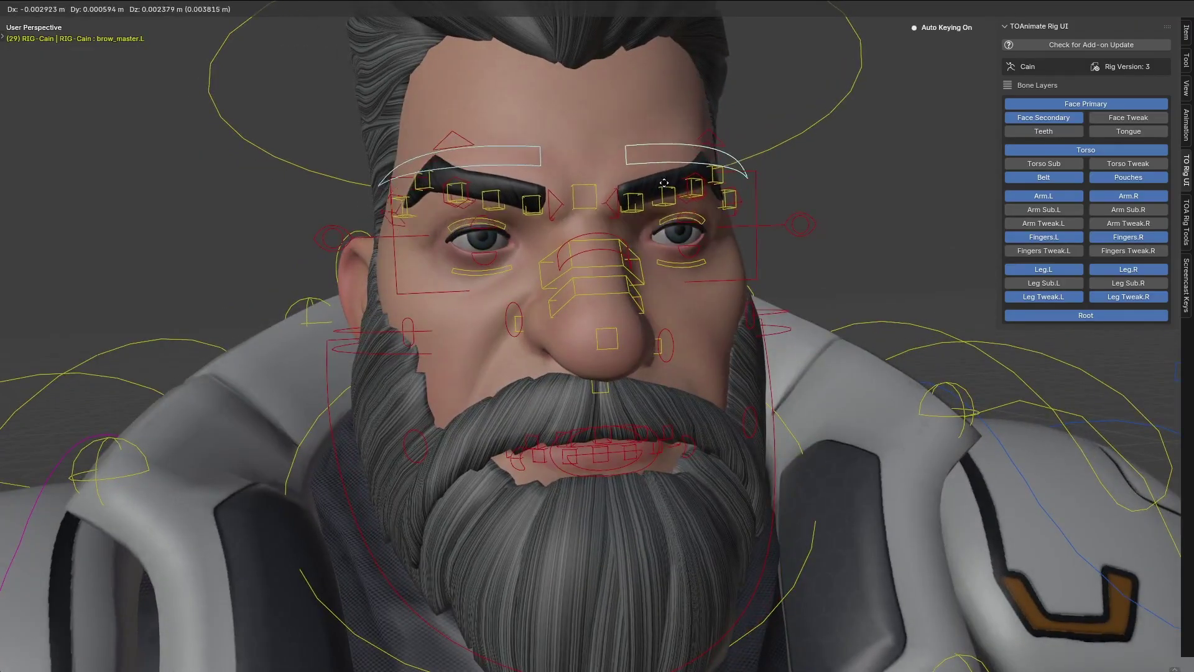
click(673, 158)
middle_drag(673, 158, 756, 419)
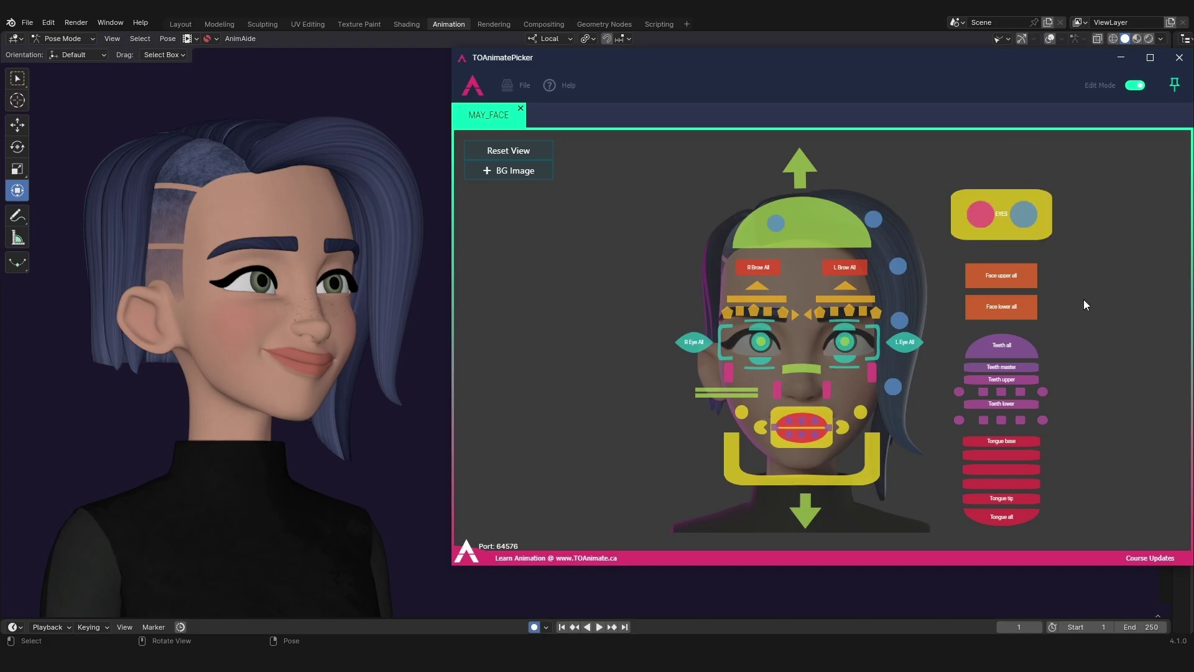
Step: Pan the face picker to the EYES button, stop playback at frame 87, and orbit around Cain
middle_drag(1083, 300, 971, 285)
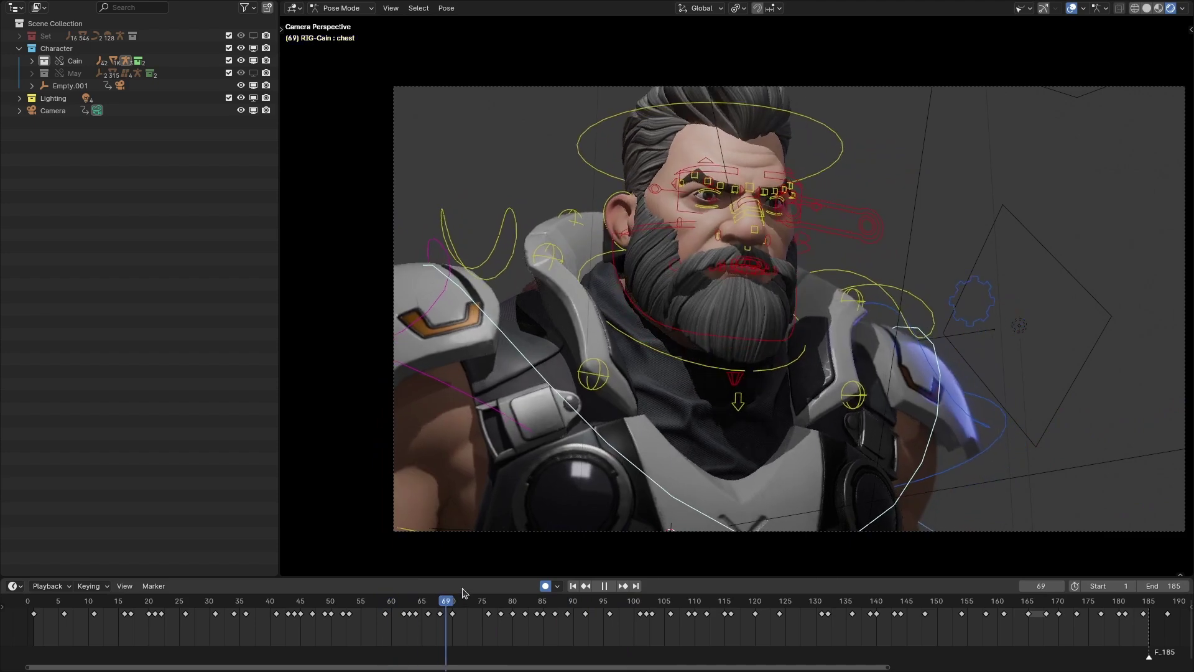
key(space)
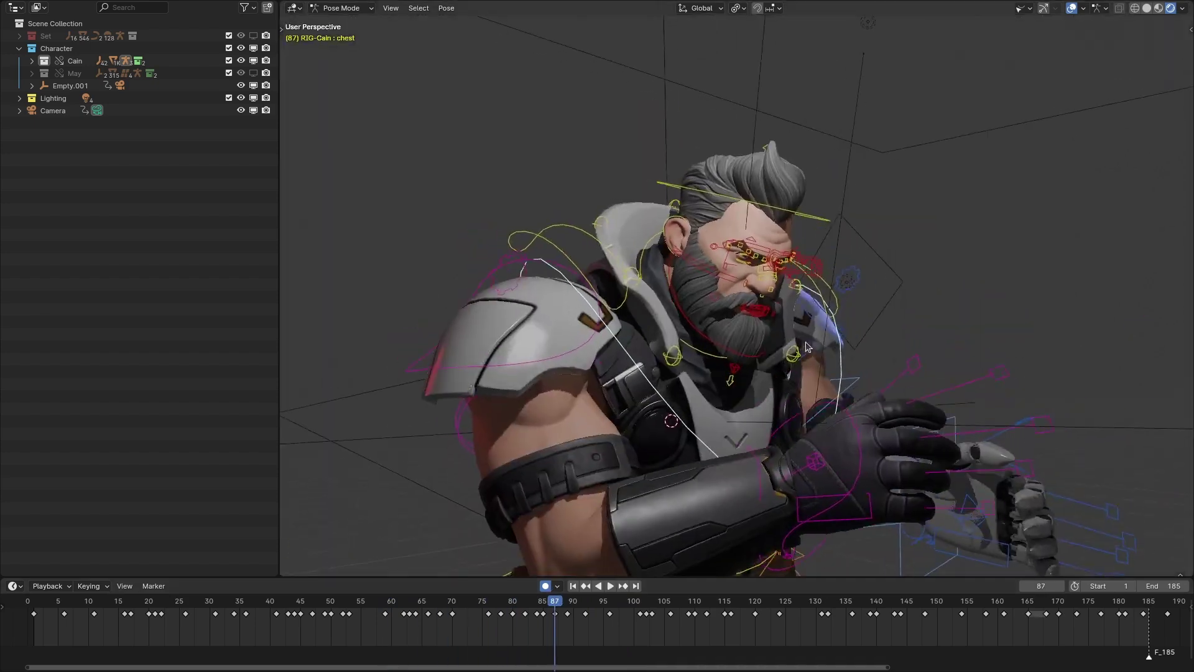
middle_drag(646, 349, 926, 314)
scroll(678, 340, up, 3)
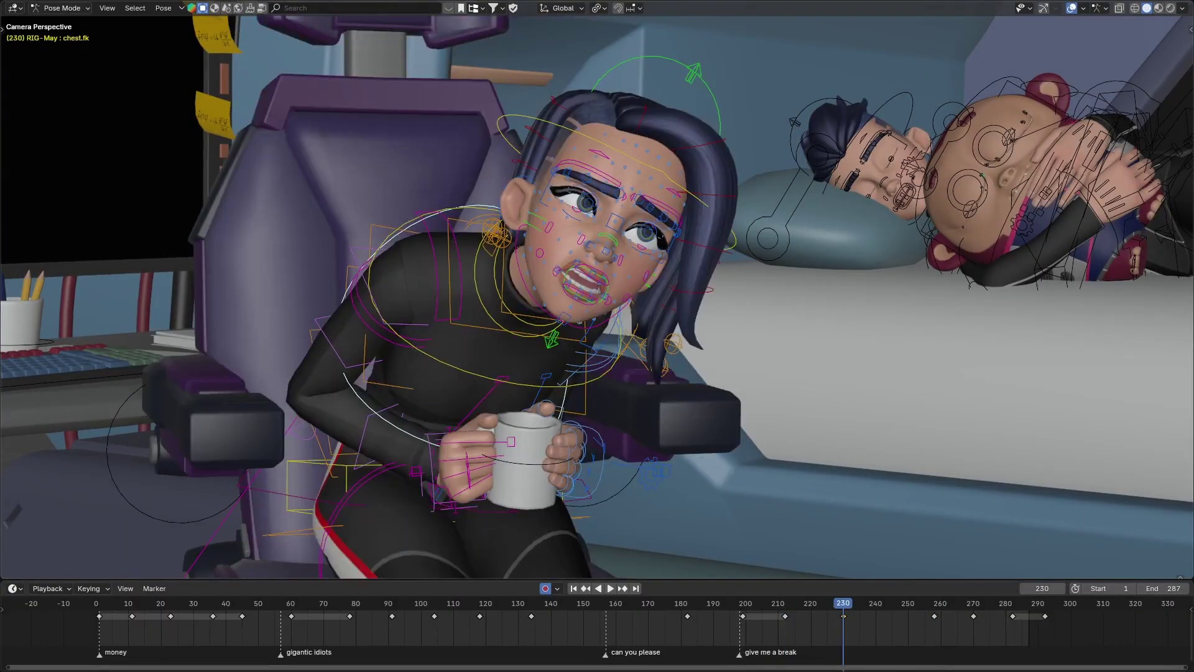
Step: Rotate May's chest and tilt her head with free trackball rotation
key(r)
key(r)
click(615, 311)
scroll(635, 262, up, 3)
middle_drag(615, 311, 640, 281)
click(641, 229)
scroll(641, 229, up, 3)
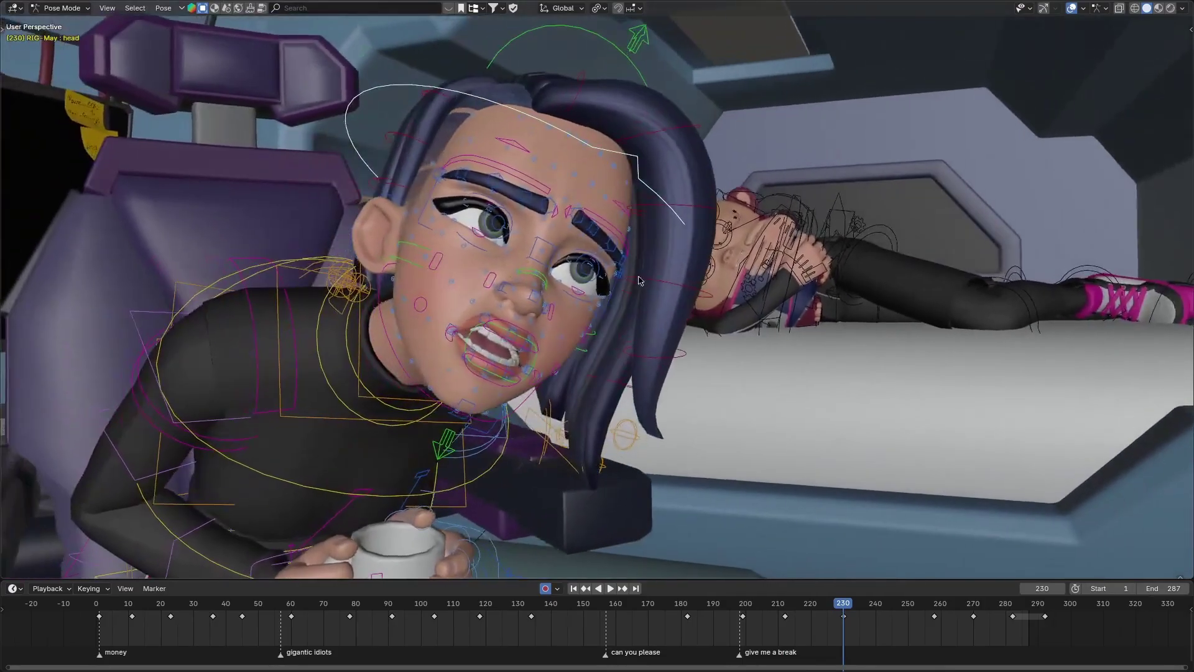
key(r)
key(r)
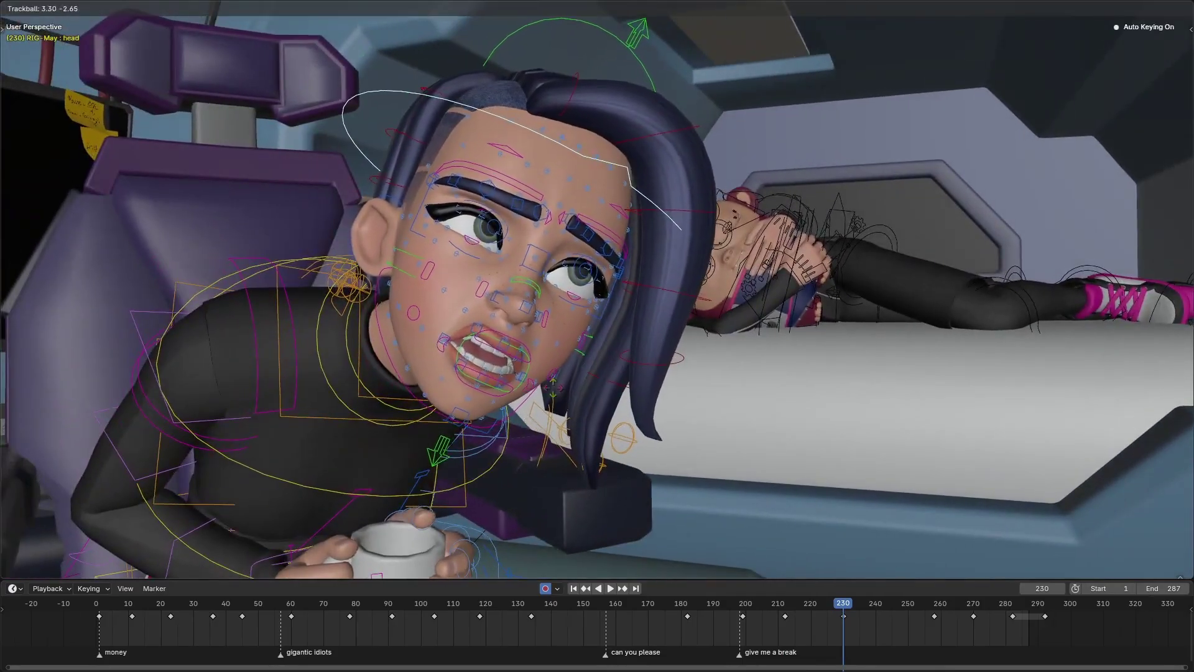
click(561, 342)
Step: Move May's mouth_corner.R control to reshape her right mouth corner
scroll(562, 341, up, 2)
scroll(561, 341, up, 2)
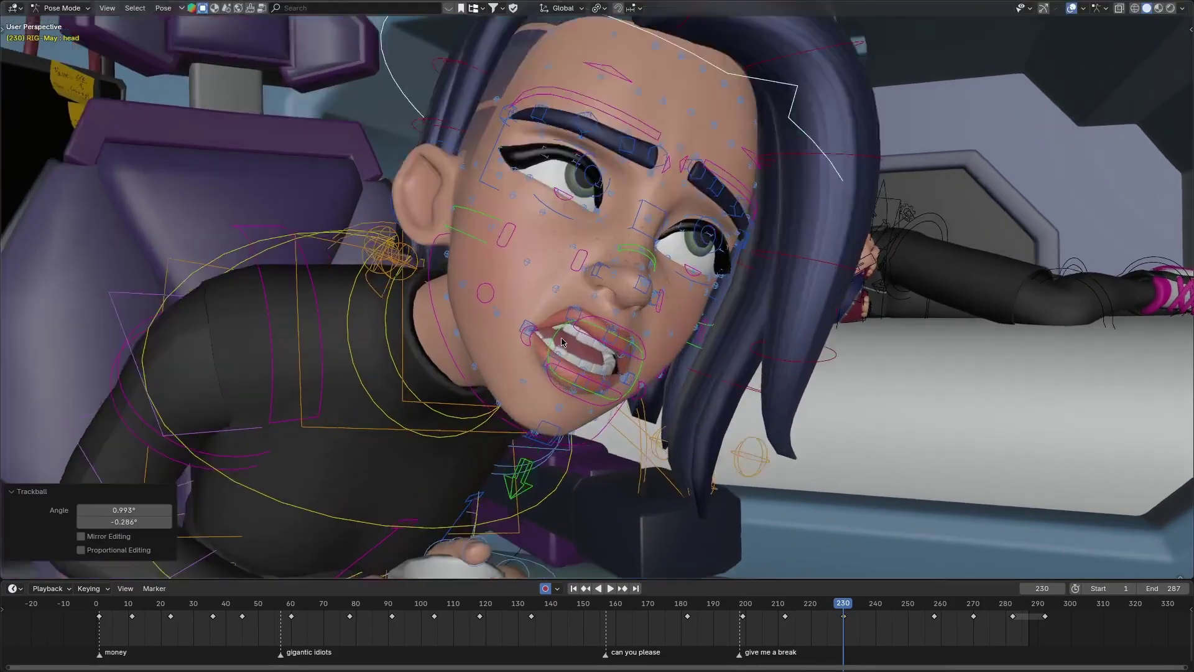
middle_drag(562, 341, 523, 319)
click(523, 319)
key(g)
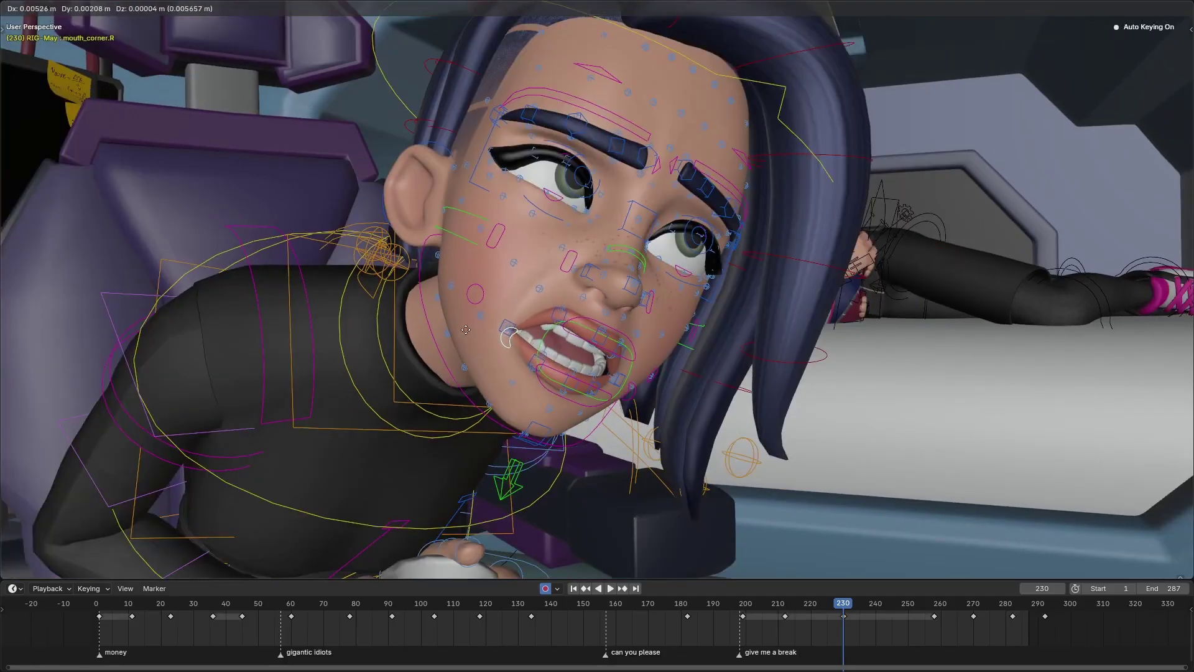
click(482, 339)
Step: Return to frame 80, select May's hand_fk.L control and play the animation
middle_drag(683, 166, 639, 203)
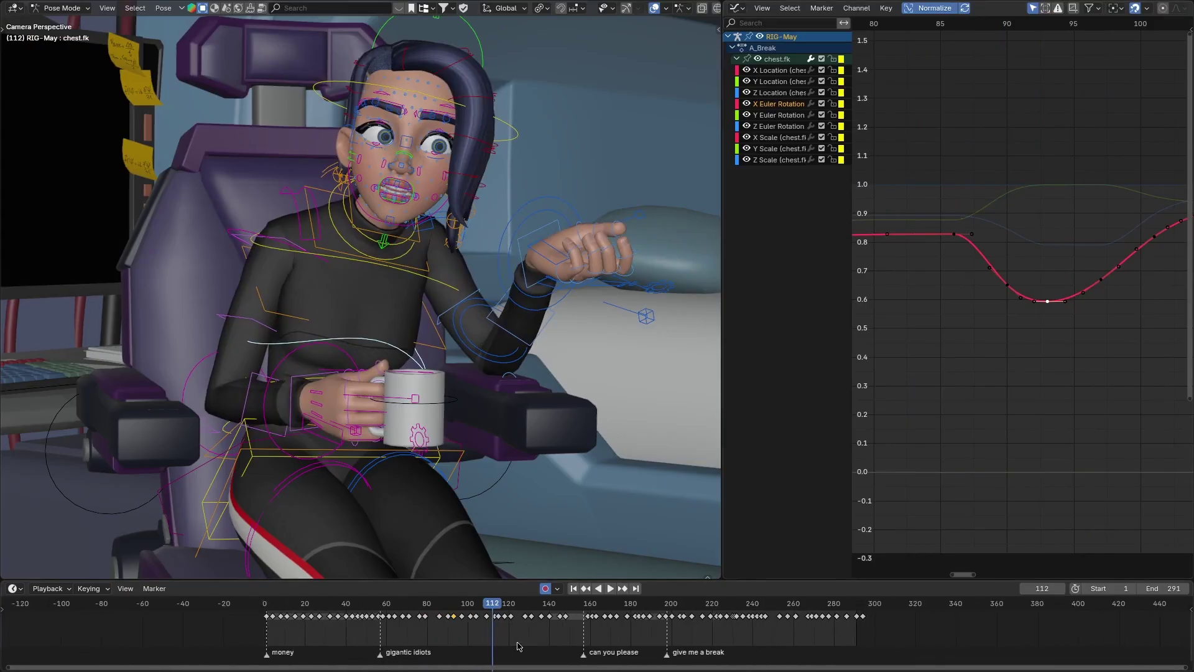
drag(487, 607, 427, 608)
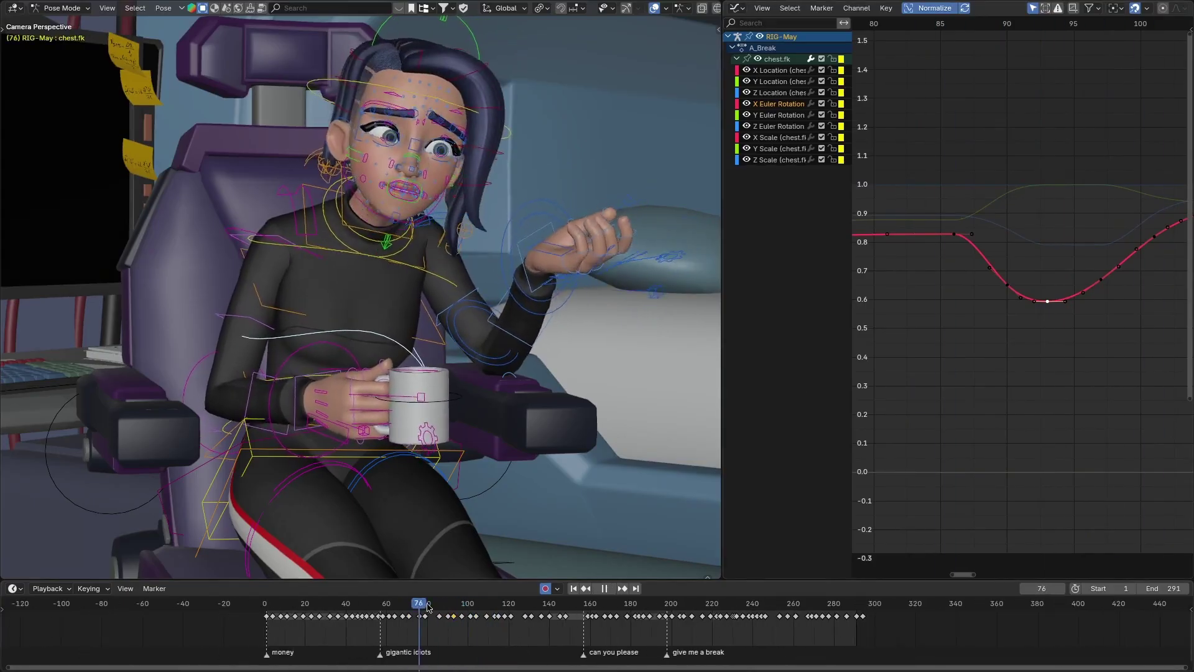
click(551, 307)
scroll(466, 399, up, 3)
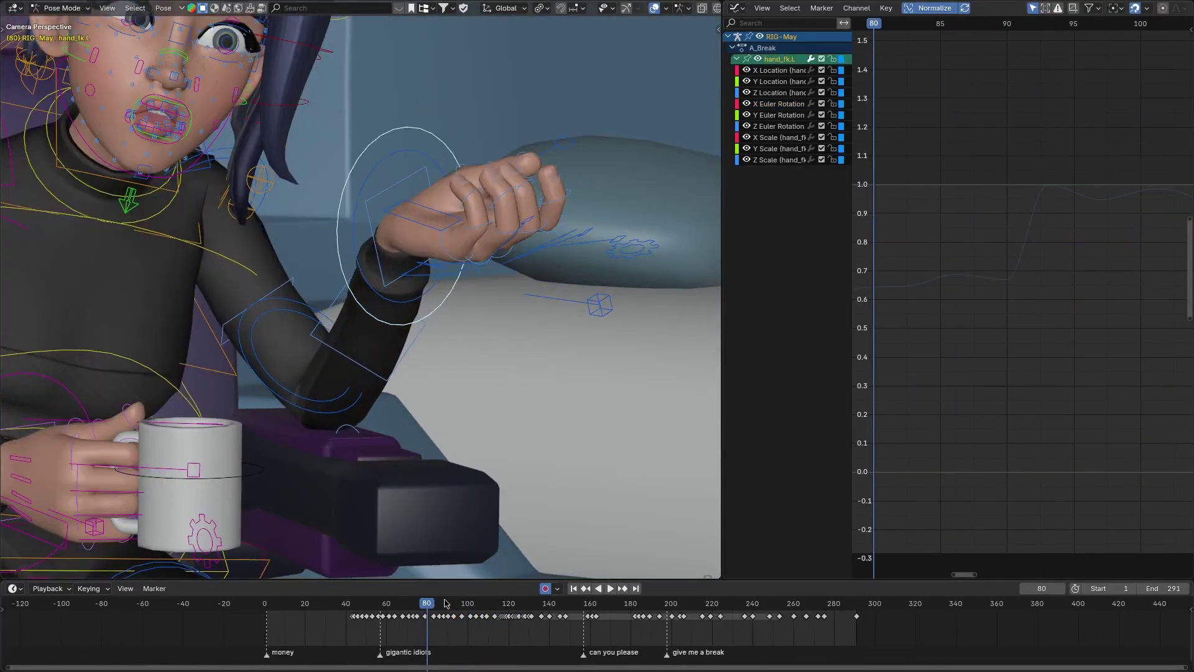
key(space)
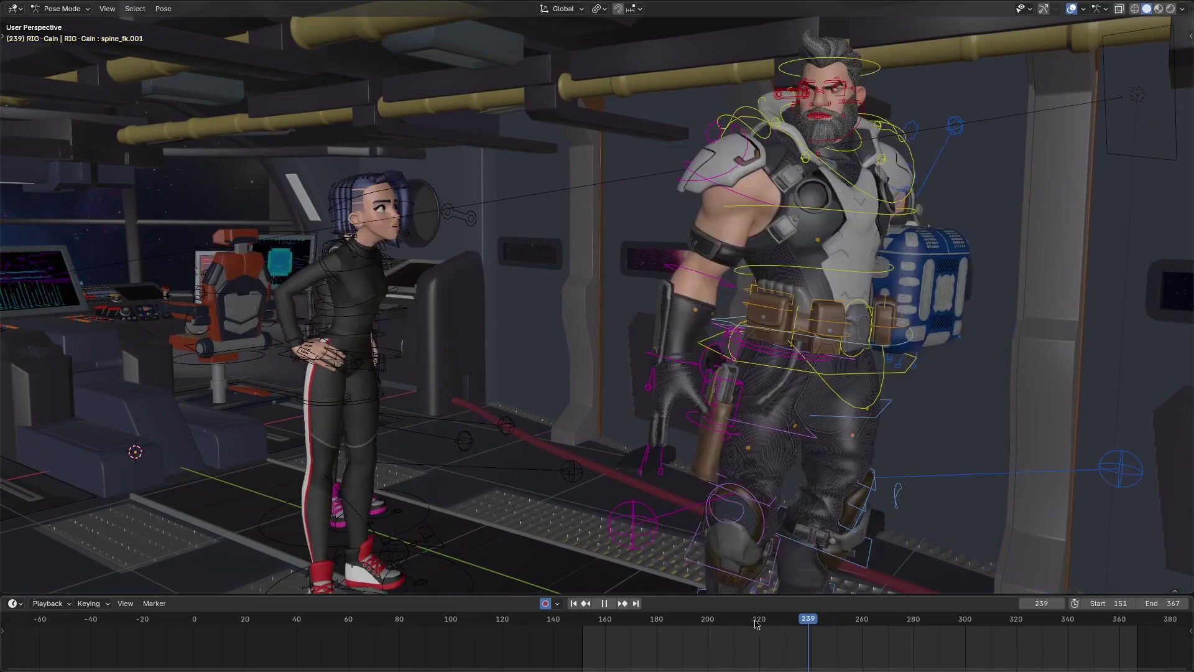
Step: Play the shot from frame 189 and make a Viewport Render Animation
click(740, 623)
click(680, 620)
key(space)
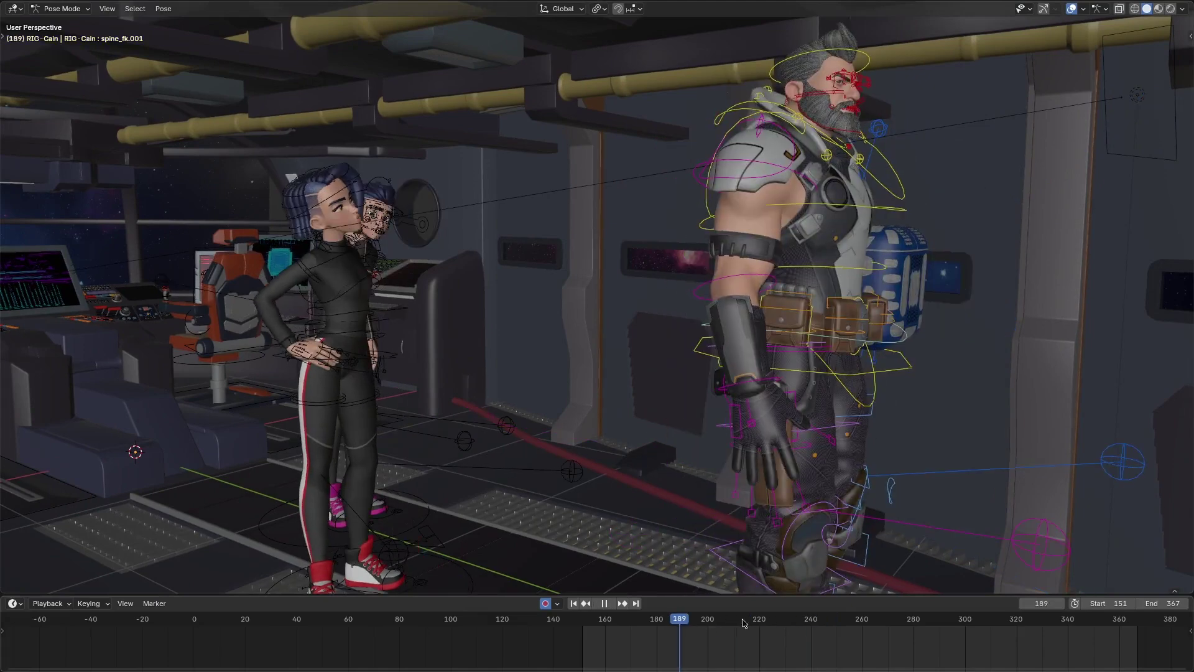
key(space)
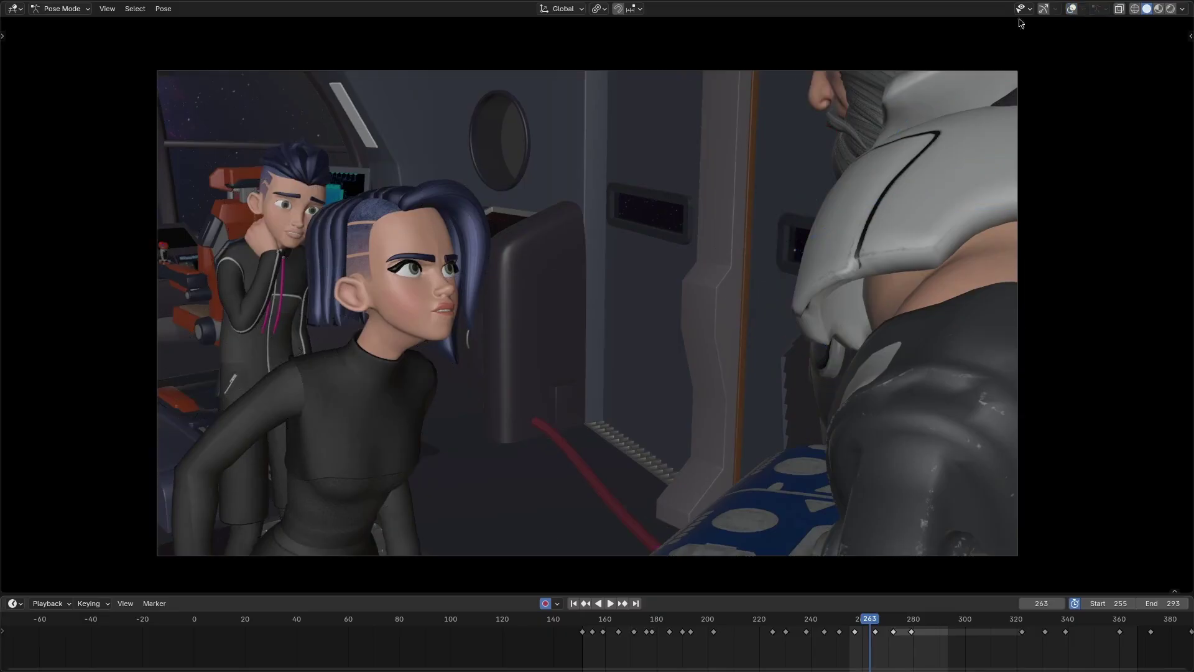
click(108, 8)
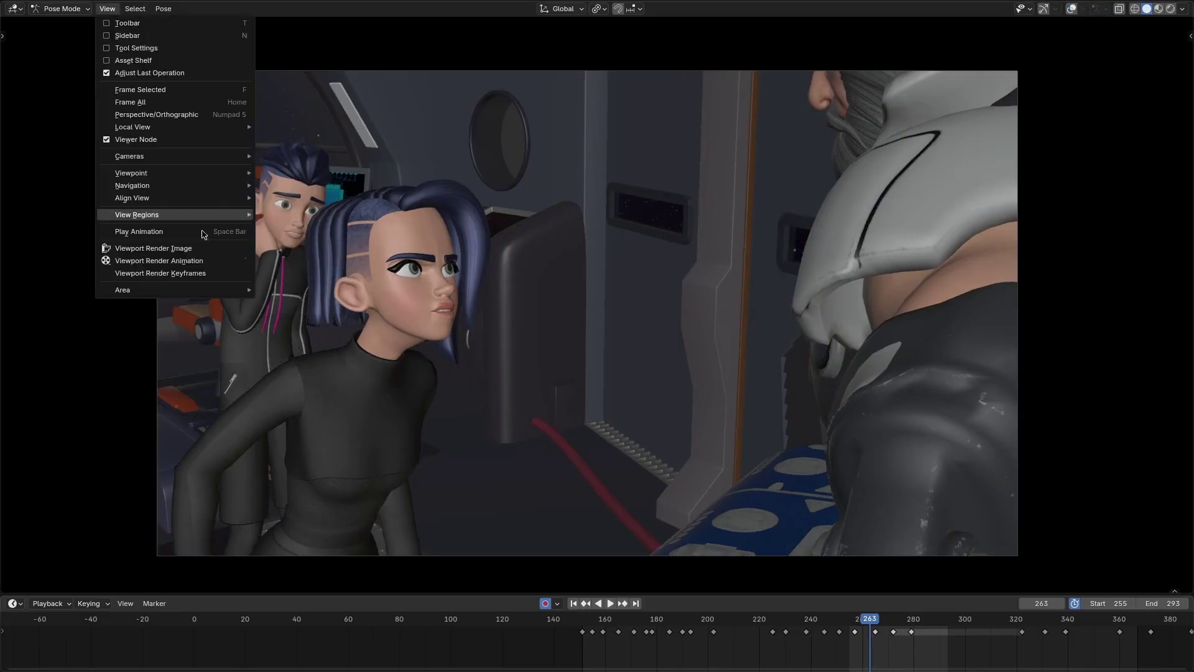
click(210, 261)
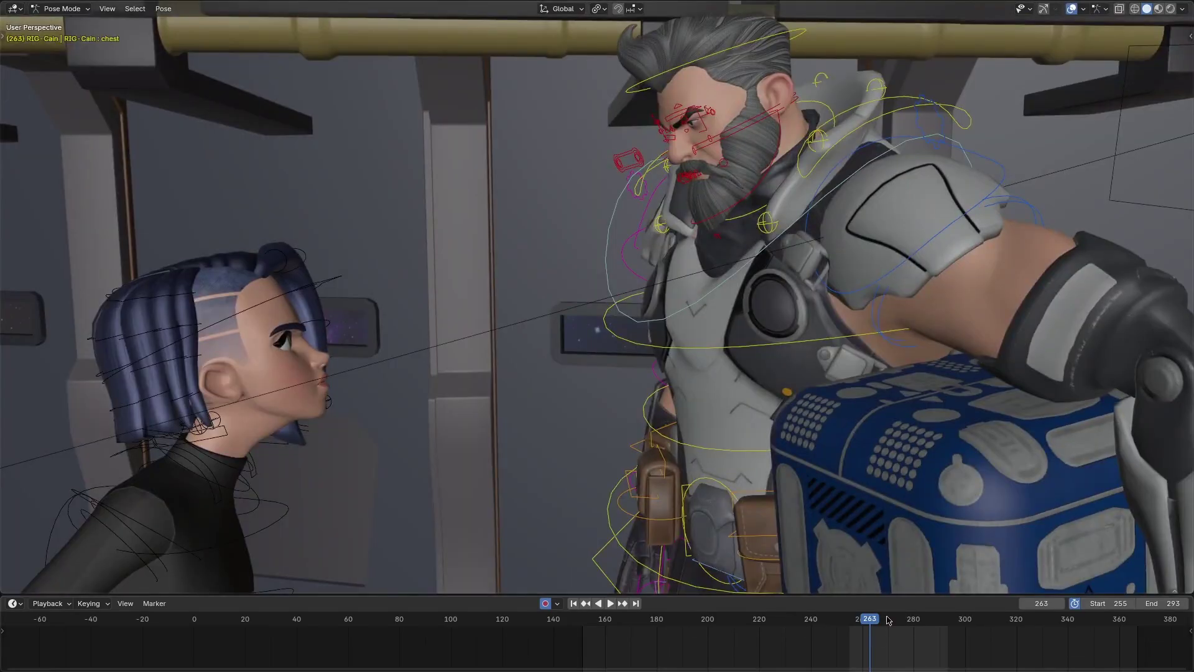
Step: At frame 273, rotate Cain's chest bone into a new twisted pose
drag(889, 620, 896, 619)
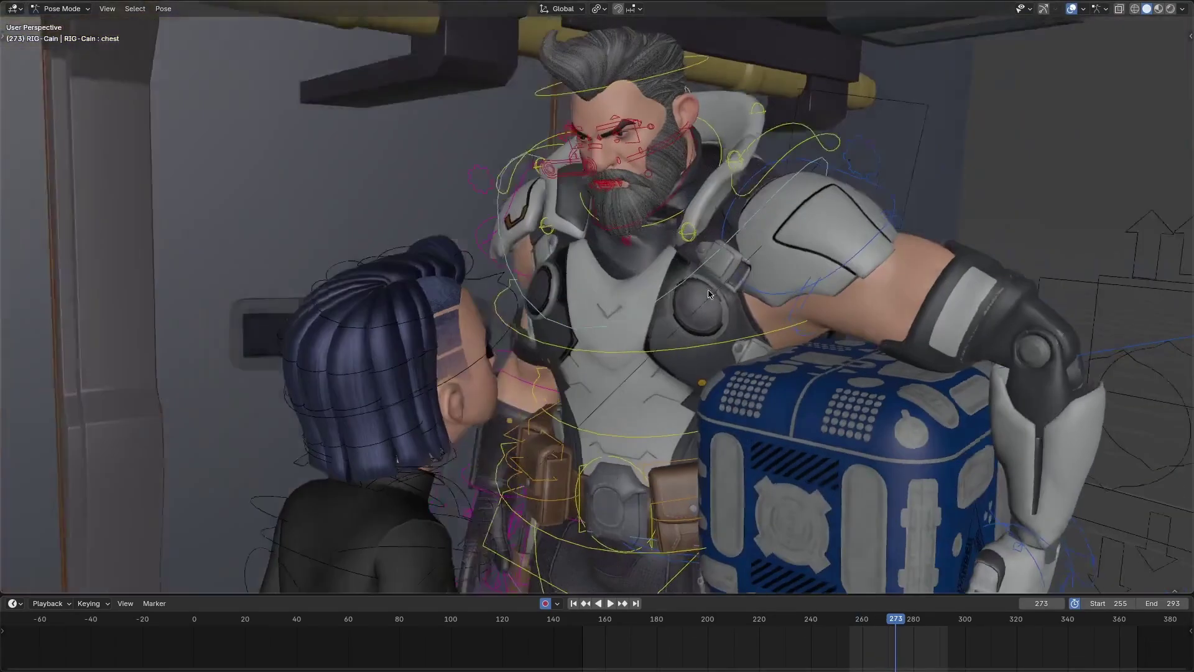
middle_drag(709, 293, 681, 270)
key(r)
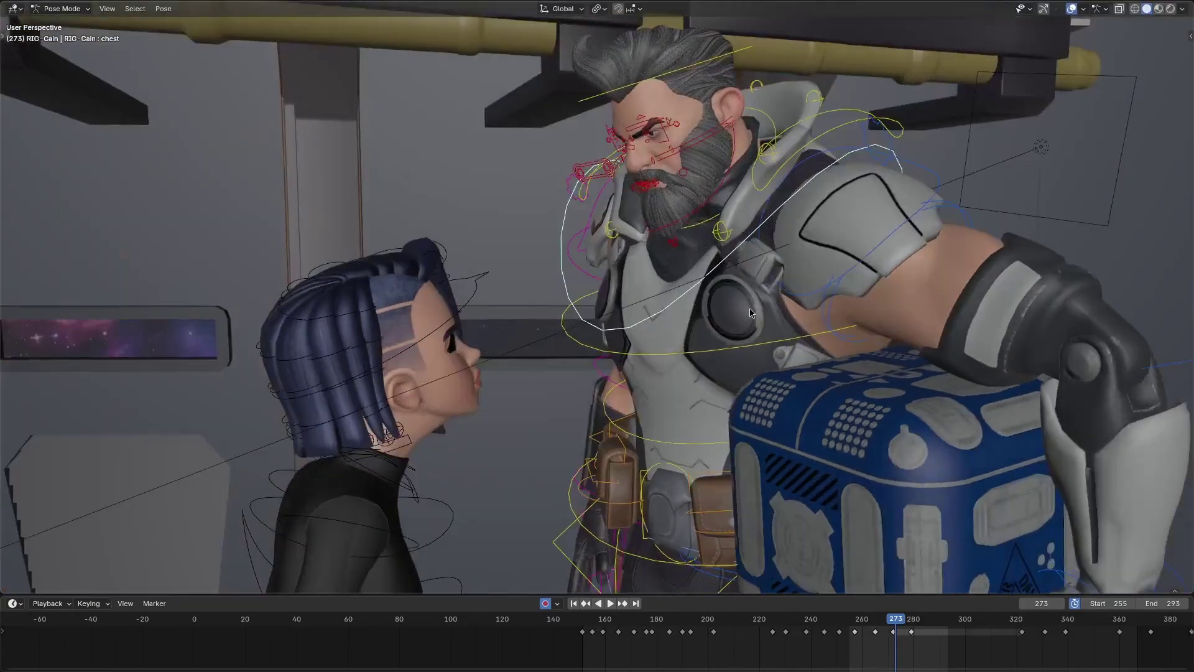
middle_drag(721, 286, 520, 322)
scroll(520, 323, down, 3)
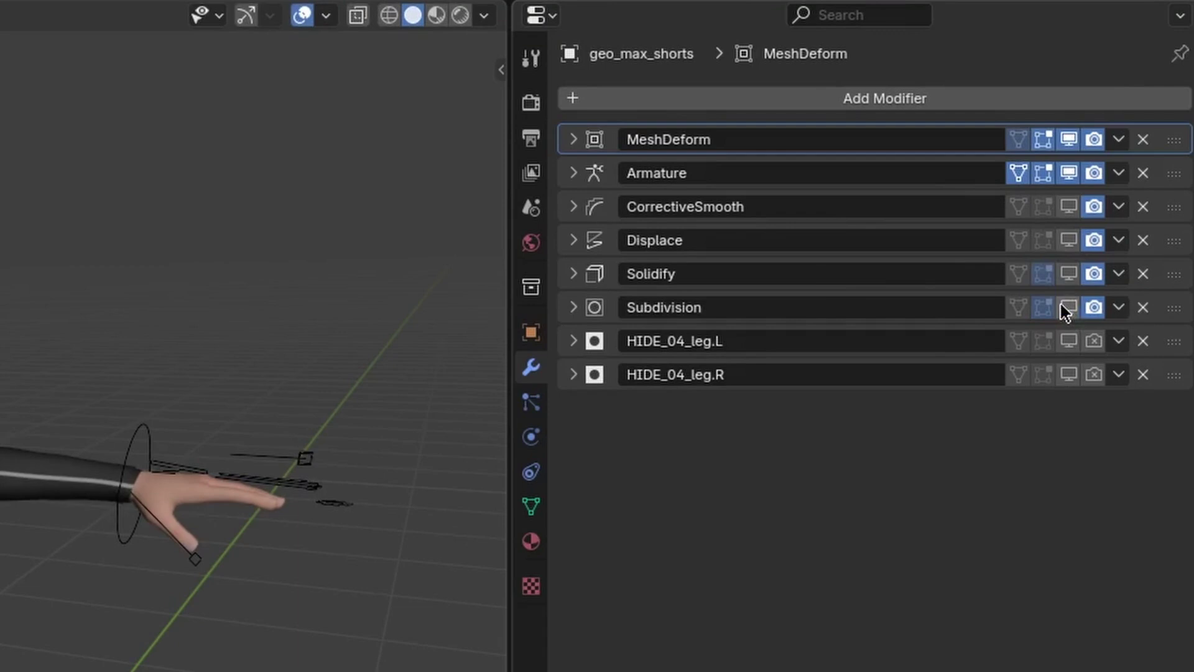
Step: Step through geo_max_shorts' modifiers and drag Subdivision to the bottom, below HIDE_04_leg.R
click(1181, 178)
click(1177, 210)
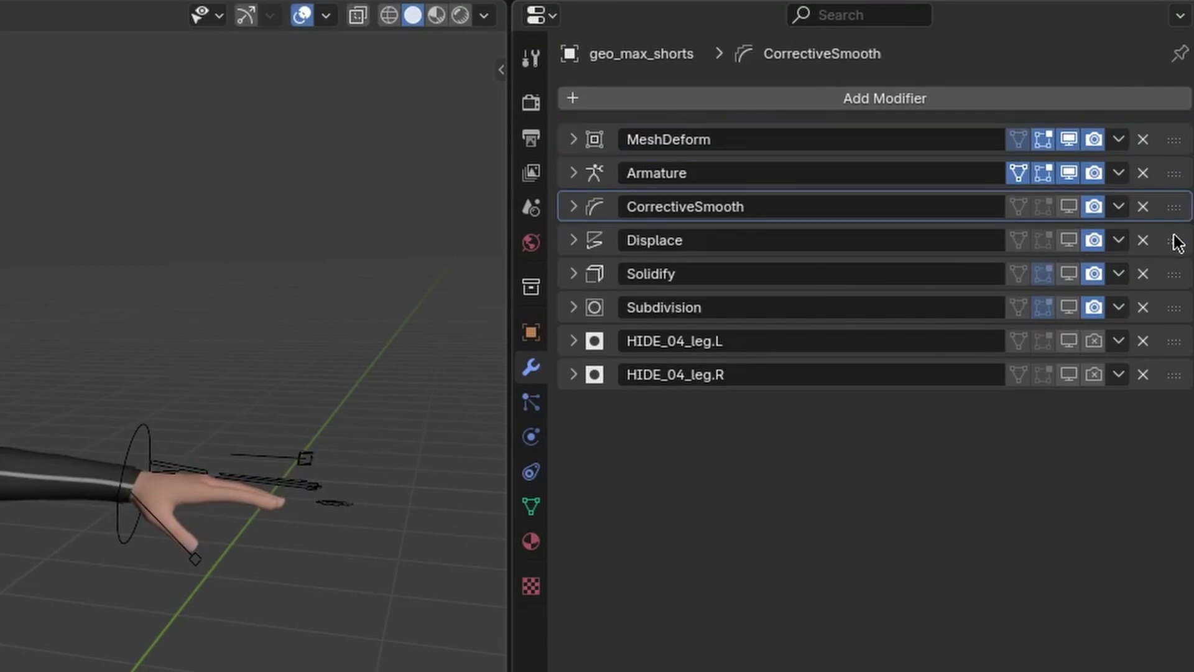
click(1177, 242)
click(1181, 279)
click(1179, 307)
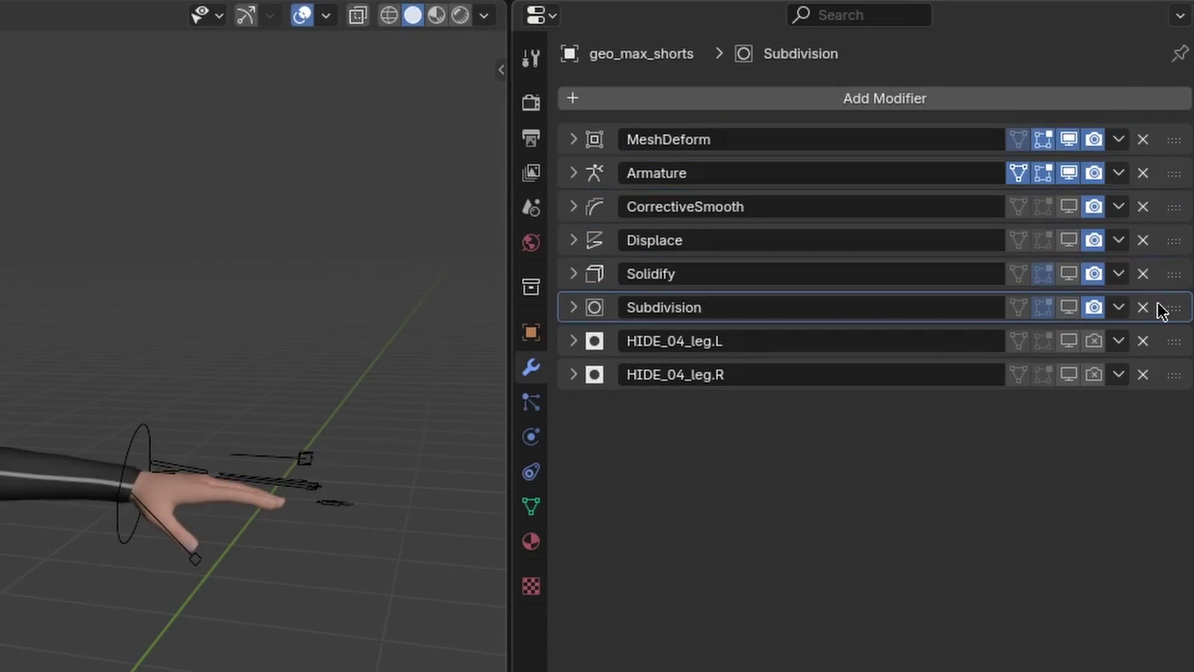
drag(1185, 312, 1157, 390)
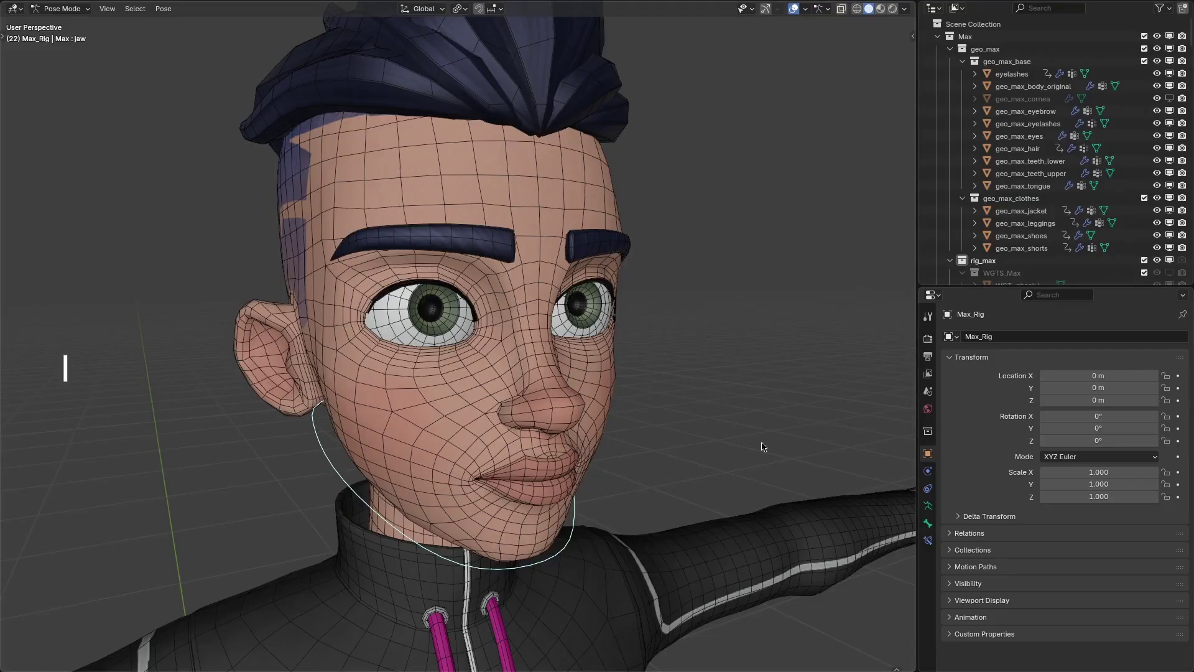
Step: Open Max's jaw by rotating it on local X, then return to object mode
key(r)
key(x)
key(x)
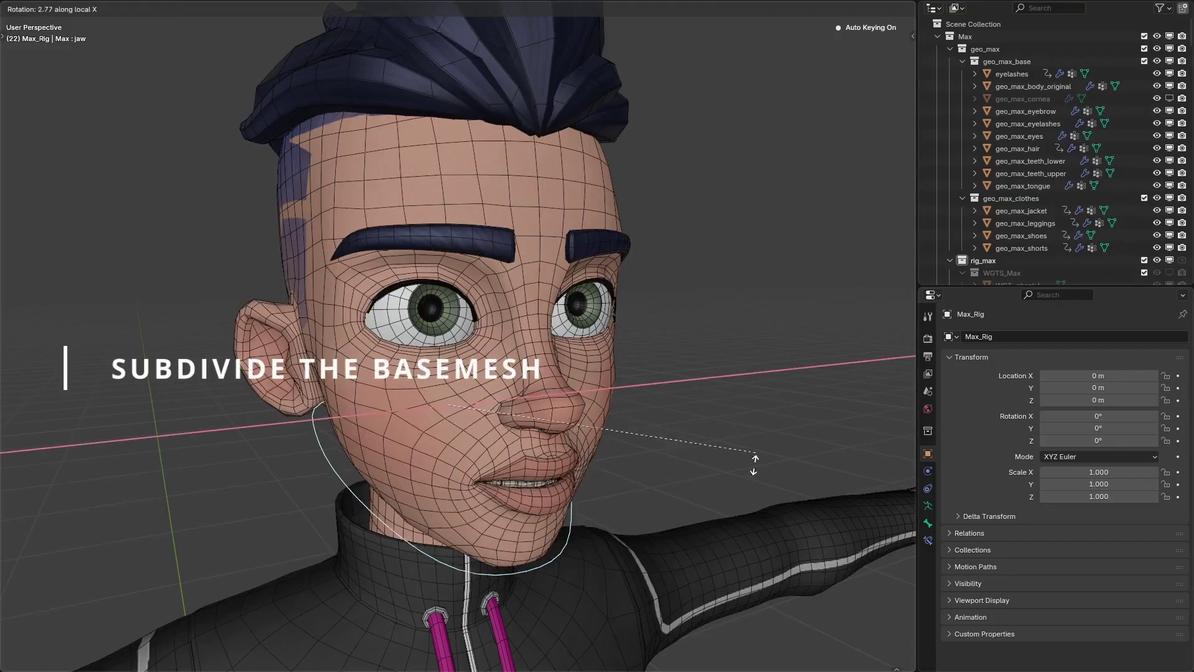
click(648, 423)
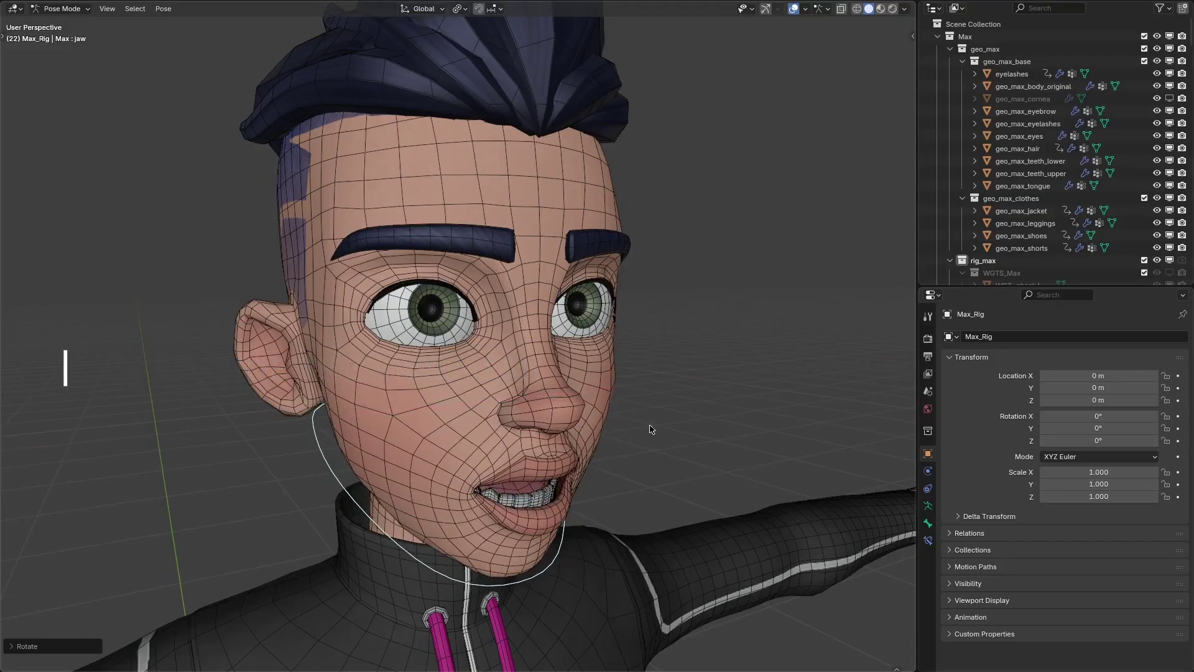
key(ctrl+Tab)
Step: On geo_max_body_original, toggle Subdivision in the viewport and move it to the top of the stack
click(610, 393)
scroll(1127, 581, down, 2)
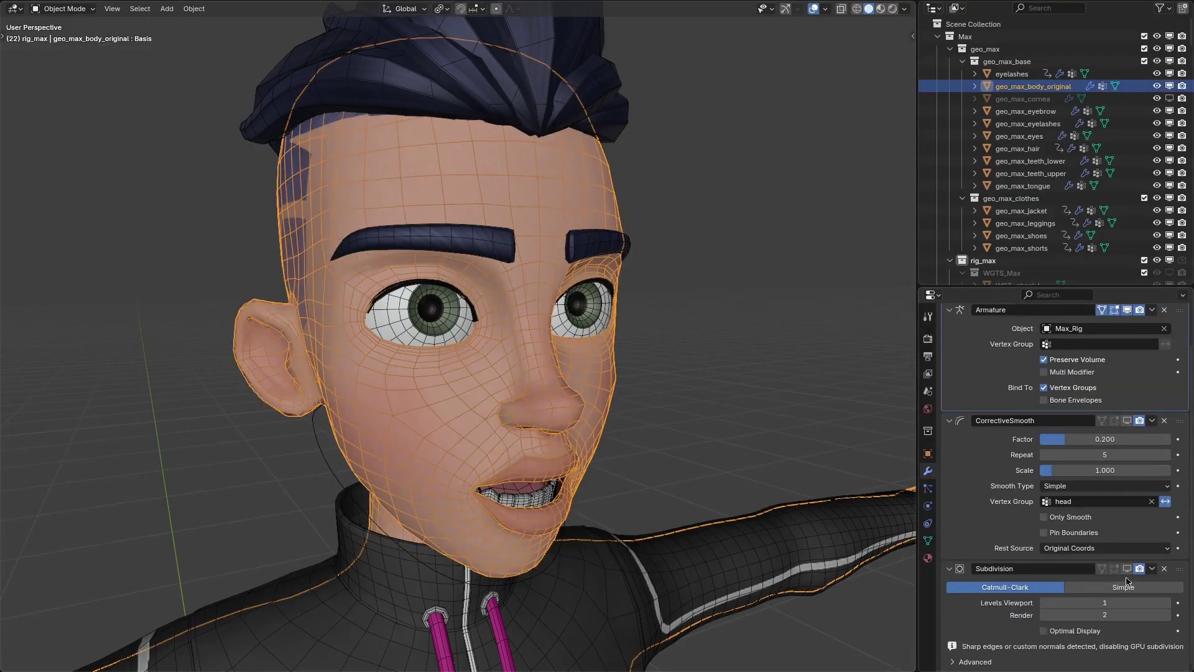
click(1127, 568)
click(1127, 568)
drag(1158, 566, 1157, 447)
drag(1122, 322, 1150, 135)
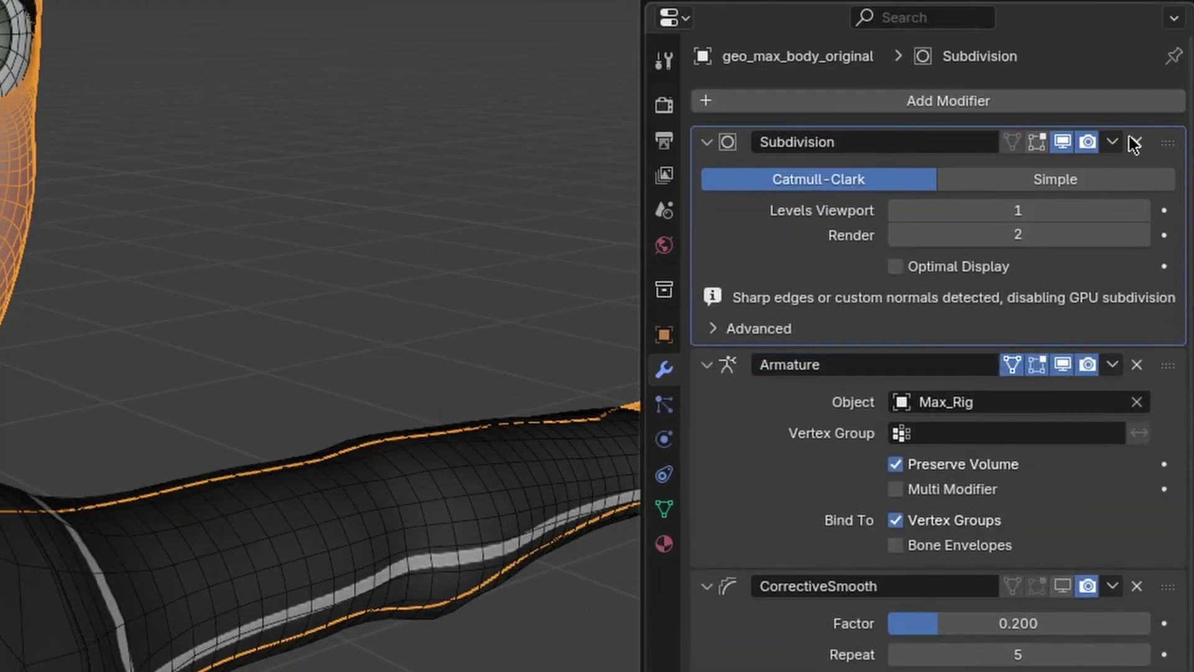
click(1122, 141)
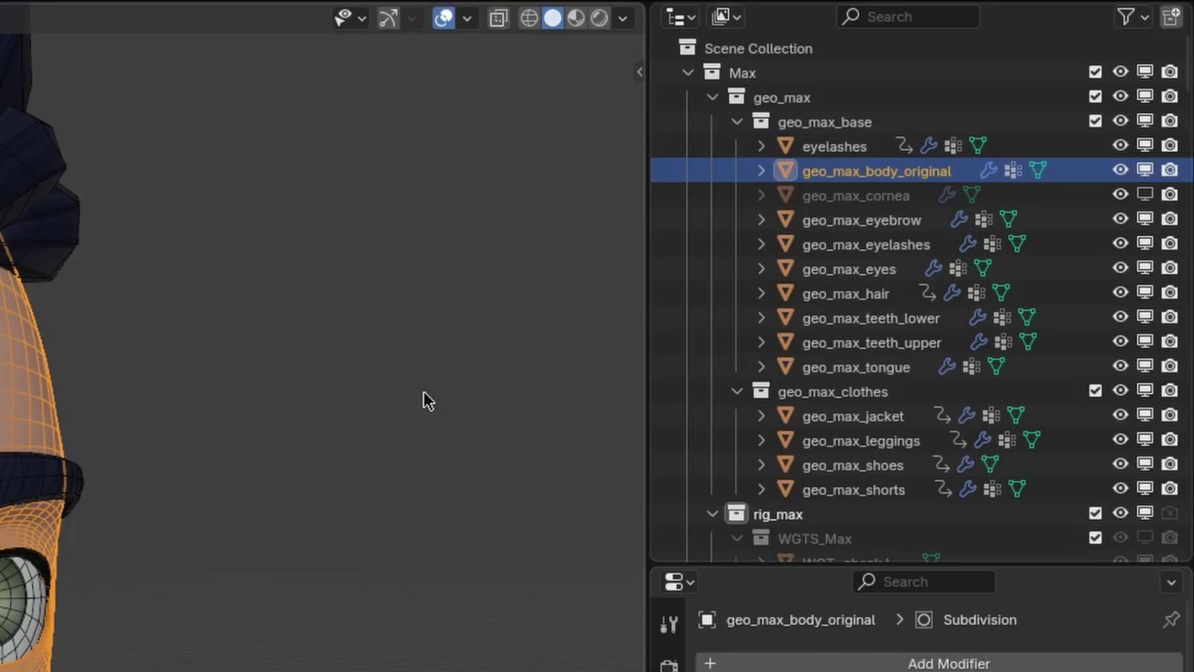
Step: Duplicate geo_max_body_original in place as geo_max_body_original.001 and hide the copy
key(shift+d)
right_click(428, 401)
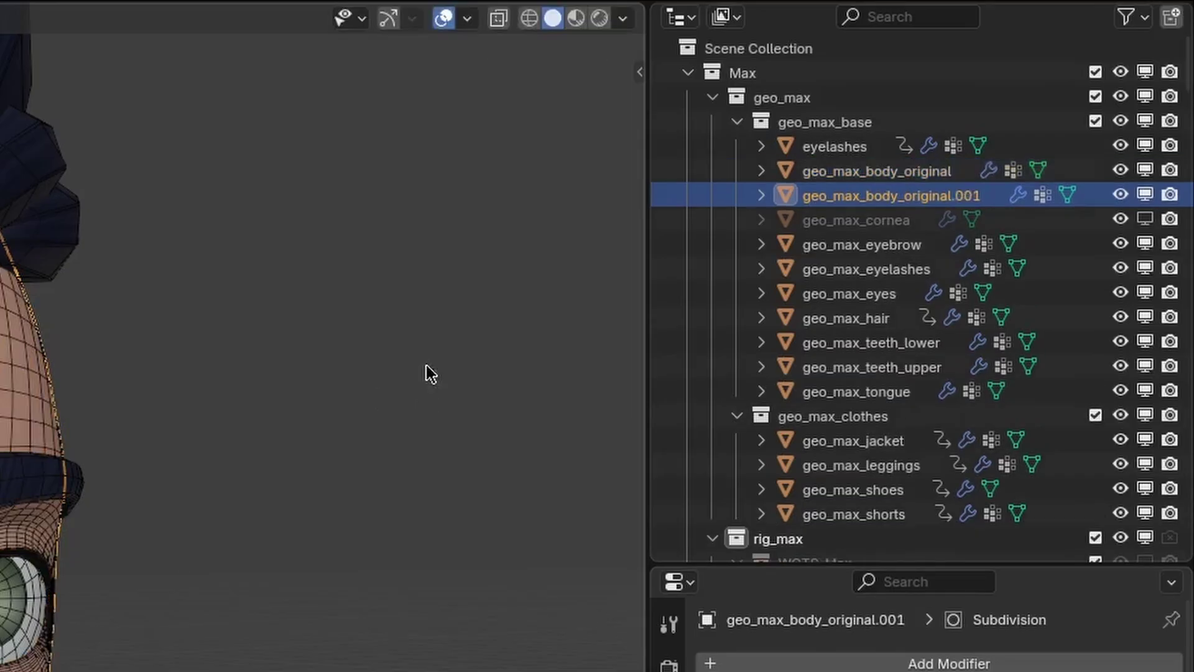
click(1147, 193)
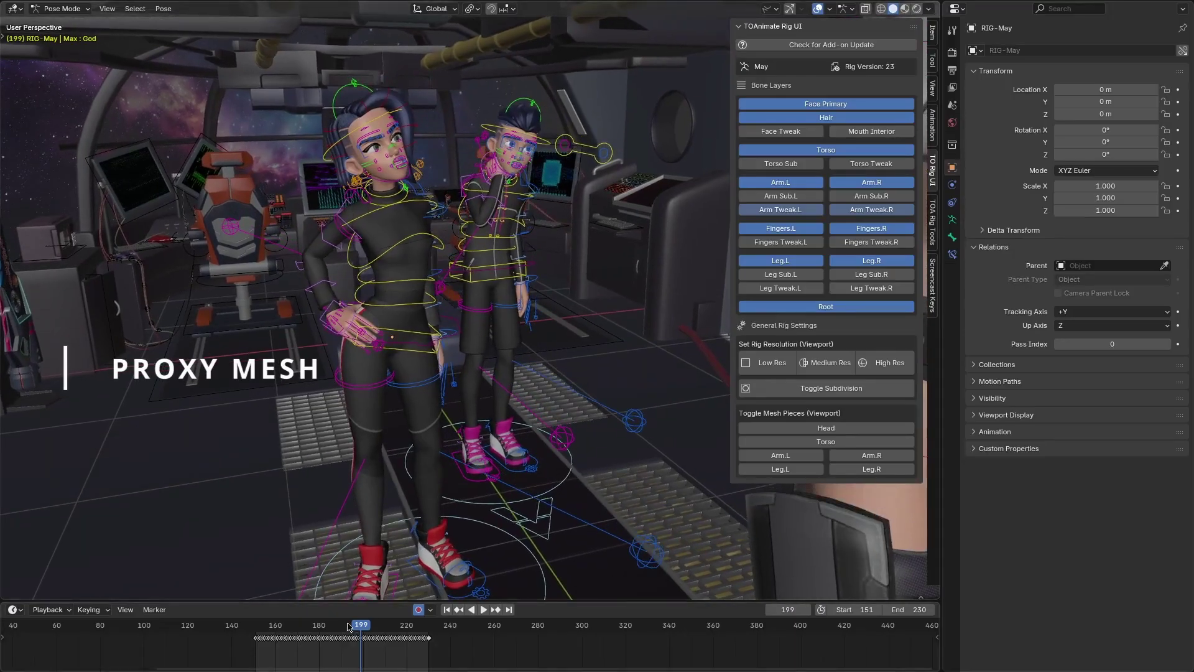
Step: Play the animation, stop at frame 199, select Max's rig and play again with Cain
key(space)
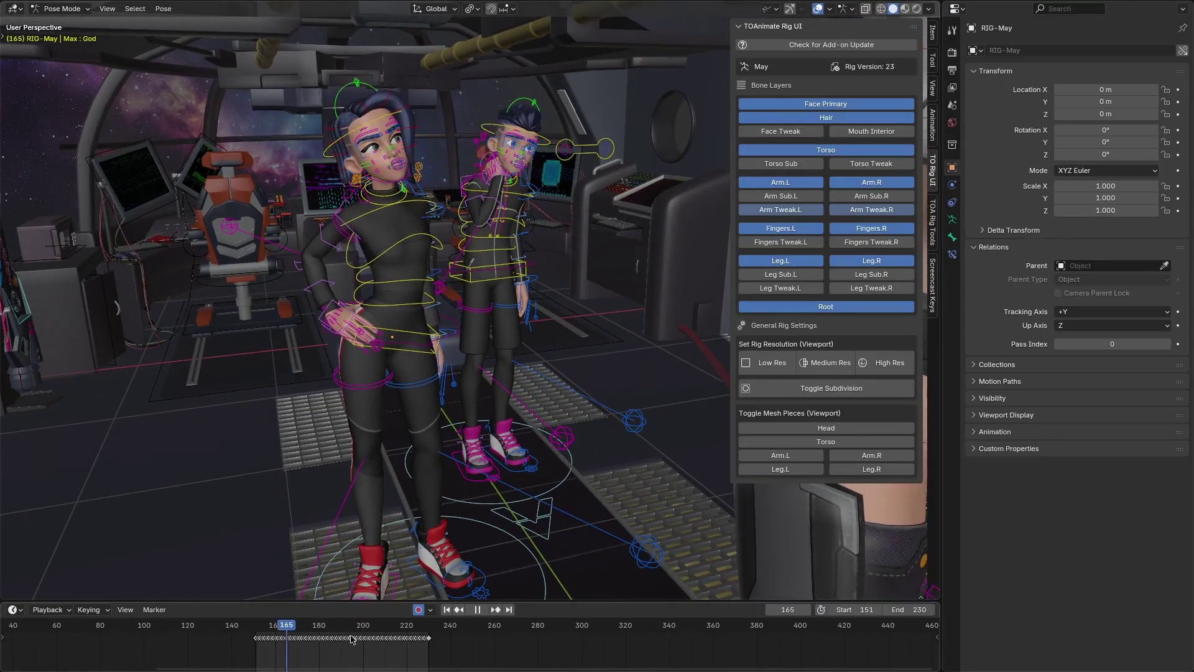
key(Escape)
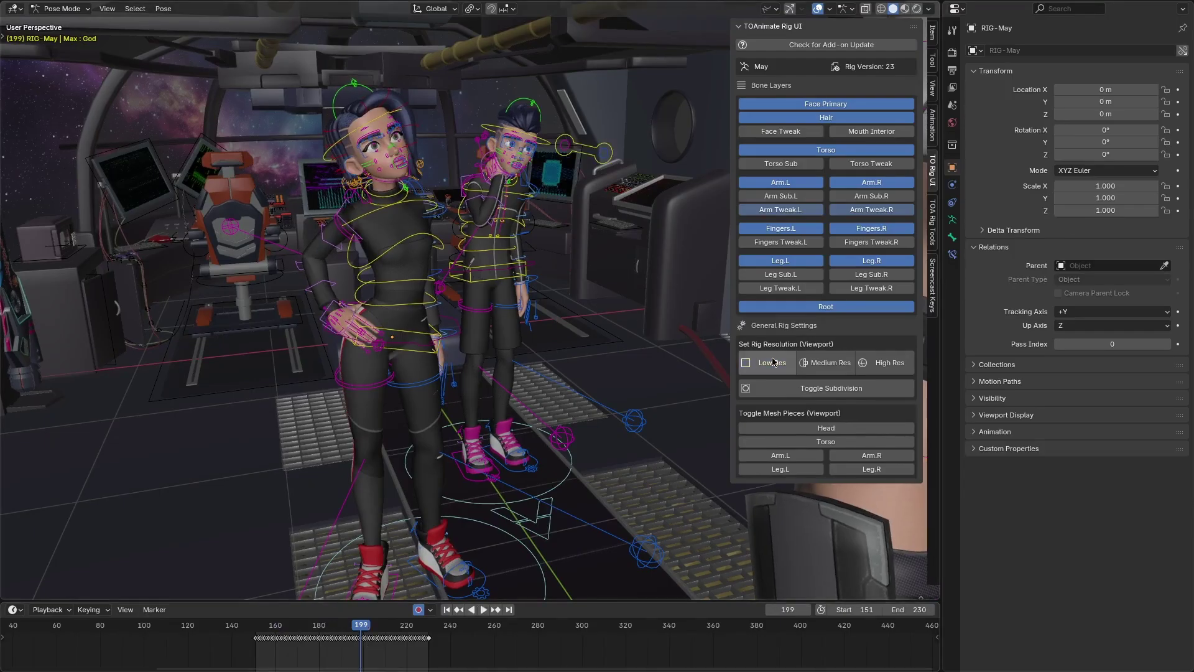
click(558, 483)
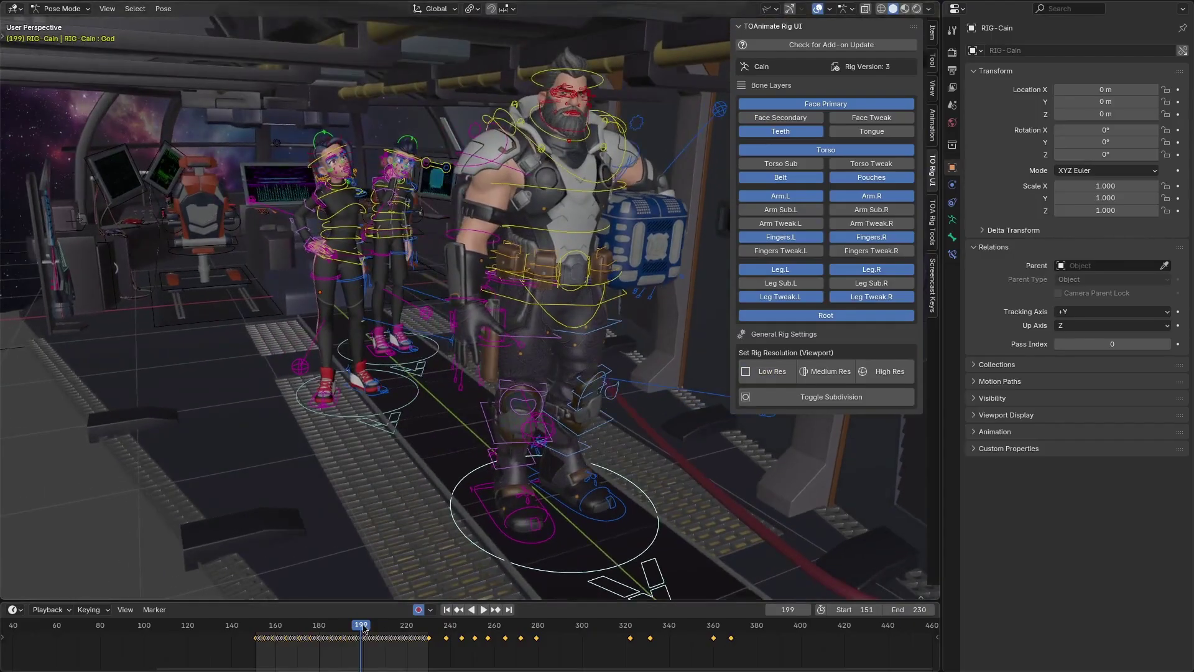
key(space)
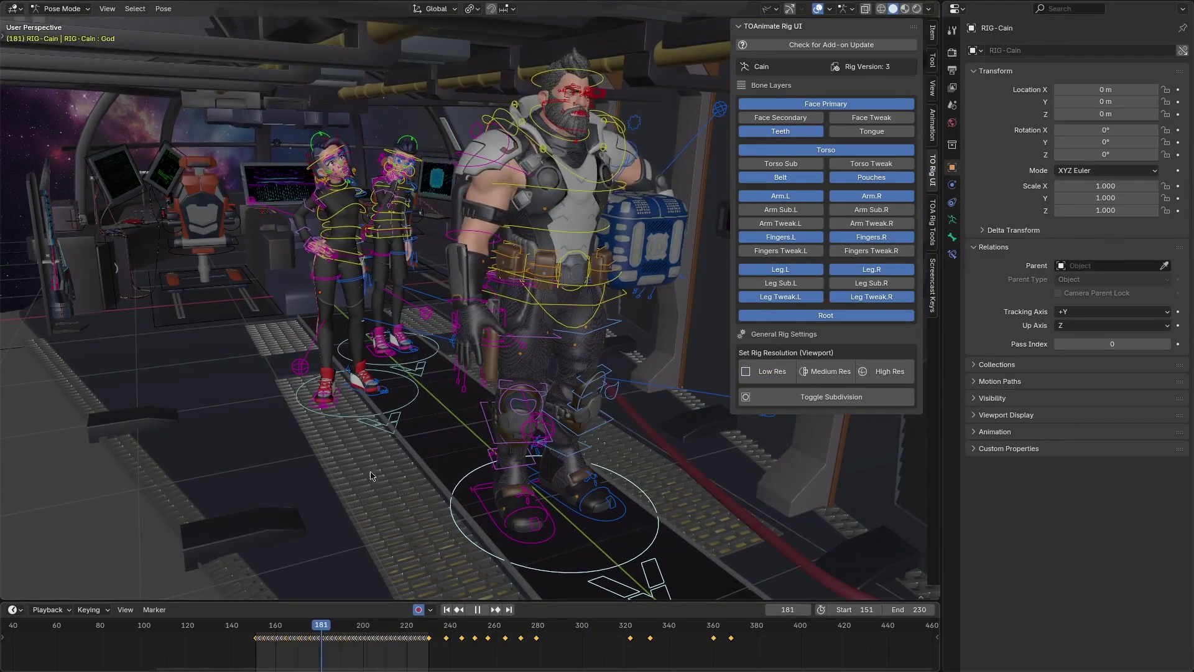
Step: Bisect the sleeve at the forearm and parent the linked piece to the DEF-forearm bone
drag(527, 243, 533, 395)
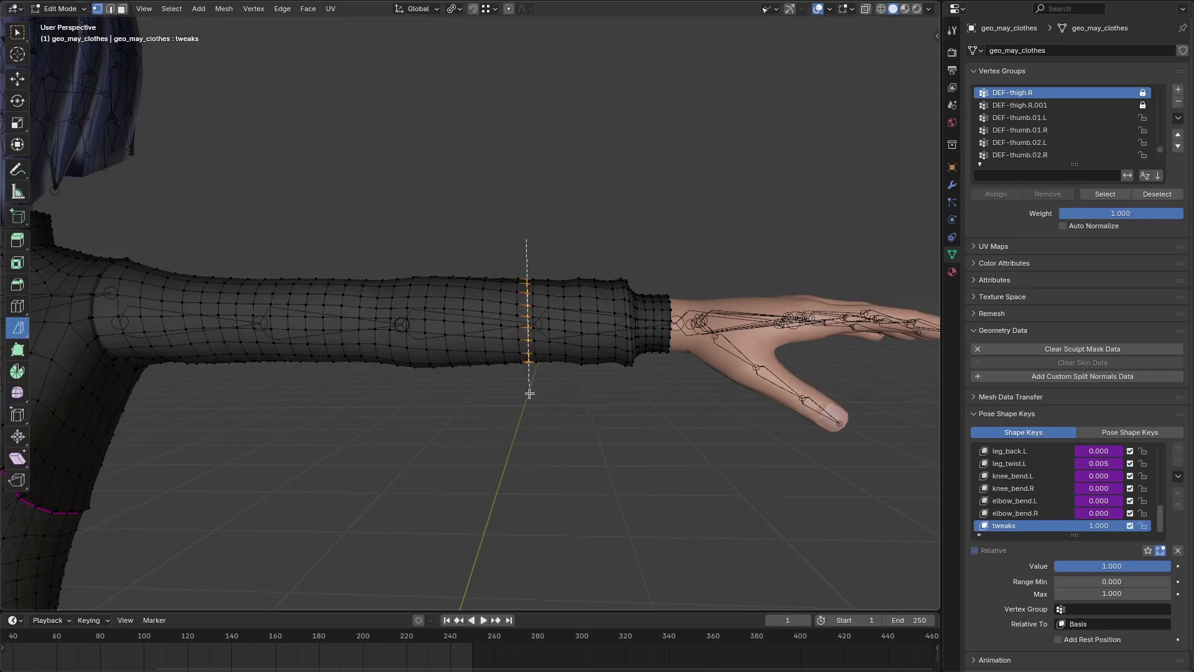
key(g)
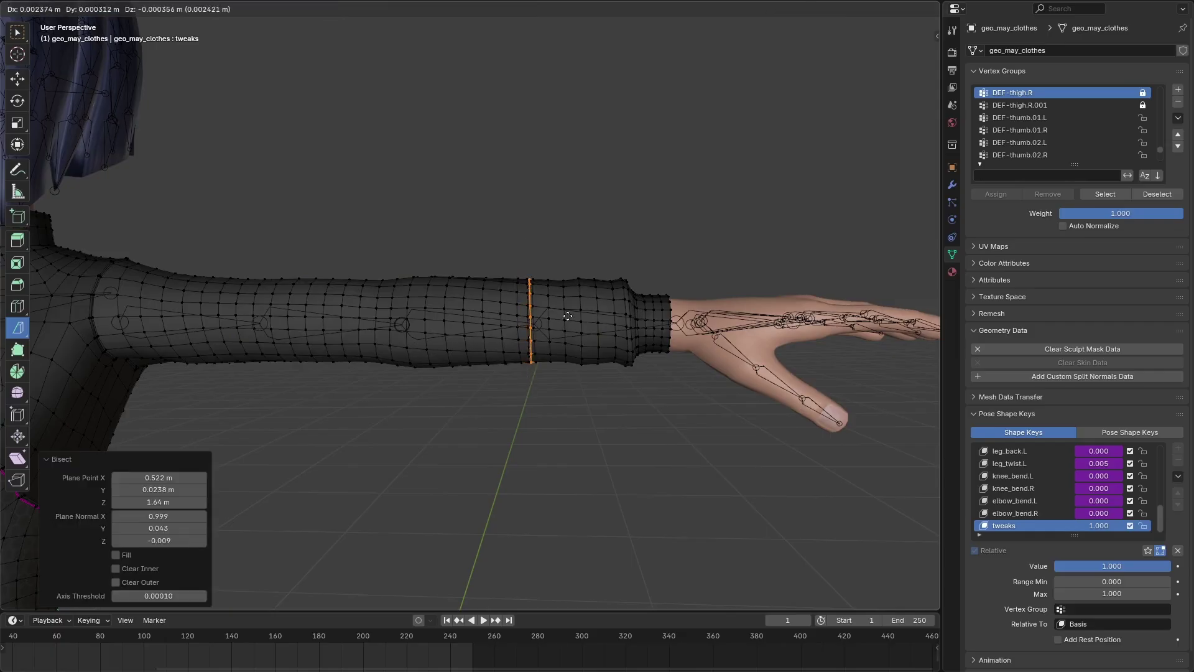
key(Escape)
key(ctrl+l)
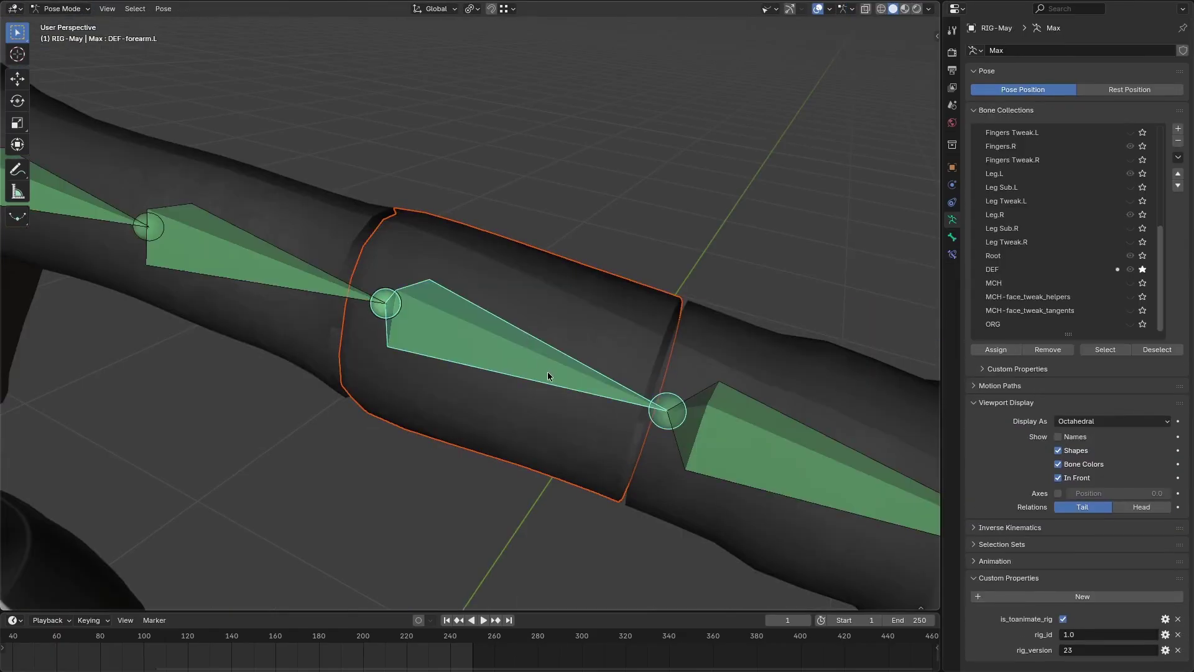
key(ctrl+p)
click(548, 376)
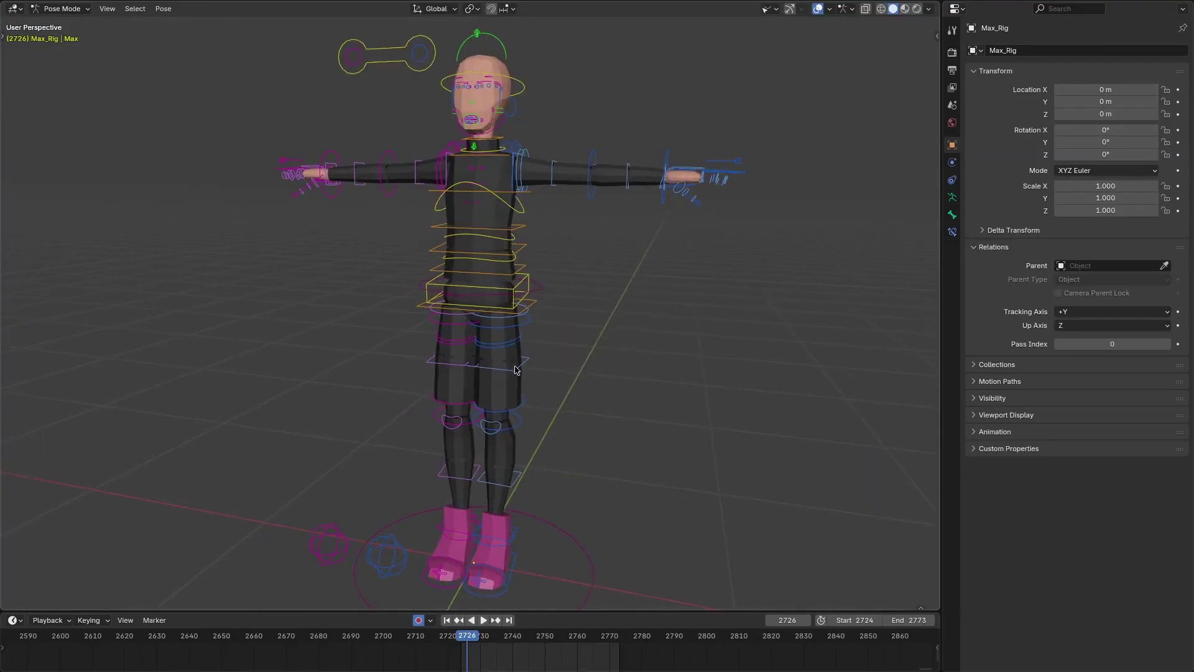
Step: View Max's proxy-mesh rig through the scene camera and play its animation
middle_drag(422, 356, 491, 360)
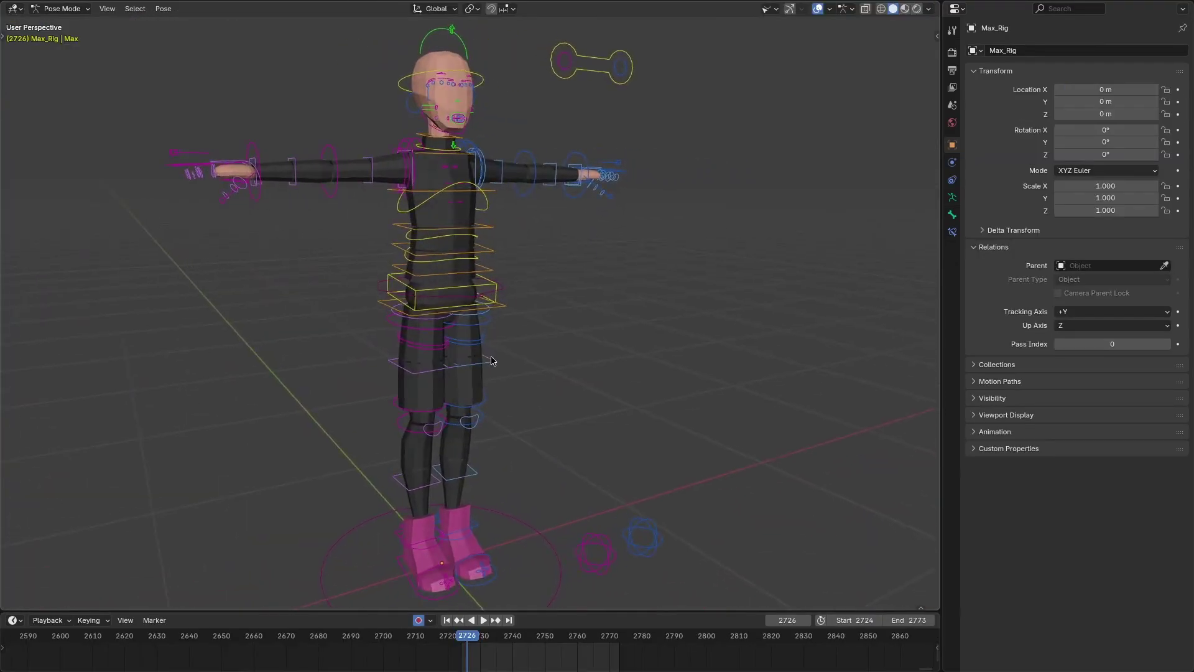
key(KP_0)
key(space)
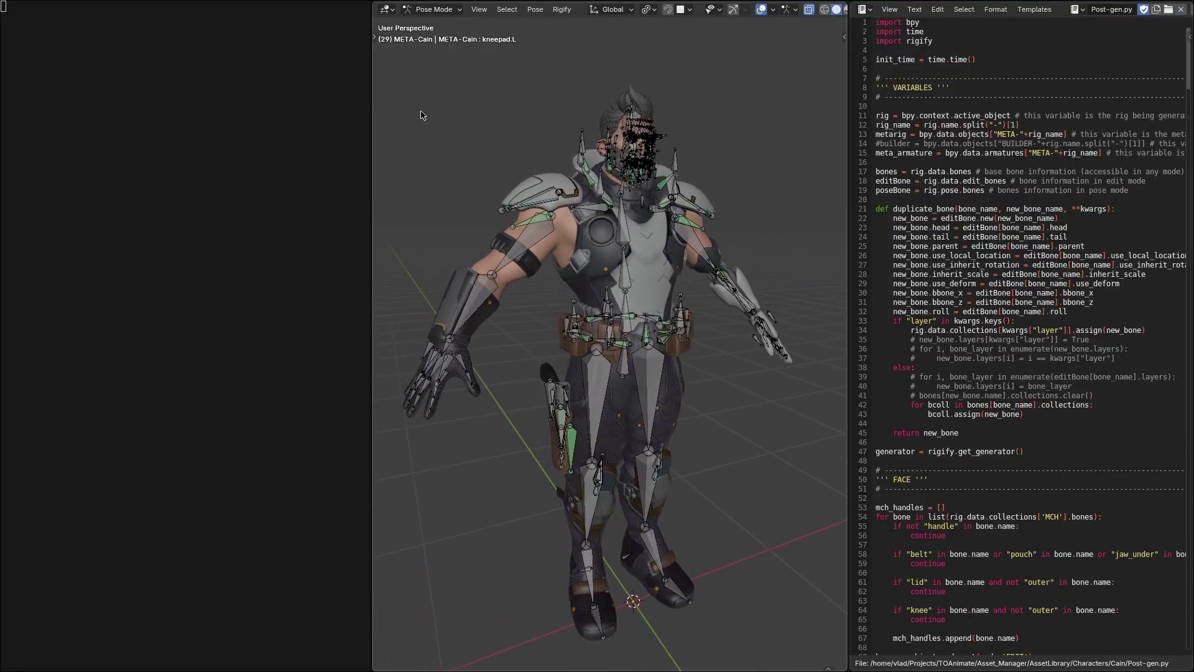
Step: Generate Cain's rig with Rigify, then orbit around his face rig and the four rigged characters
click(563, 9)
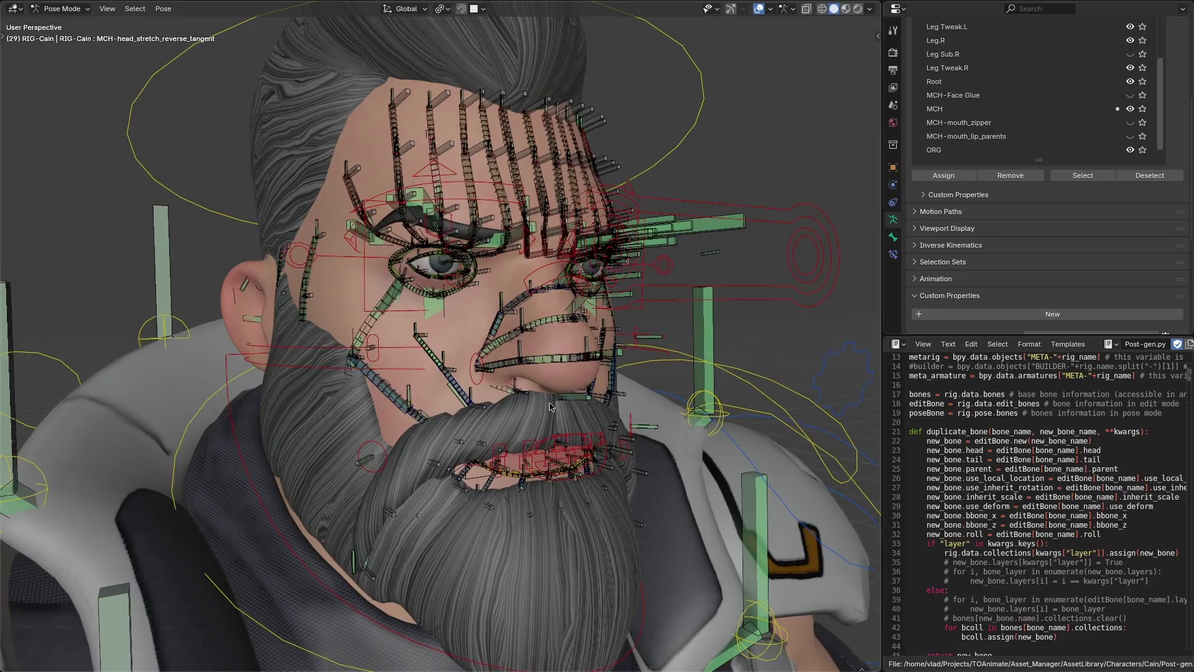
middle_drag(550, 407, 521, 451)
scroll(494, 385, down, 4)
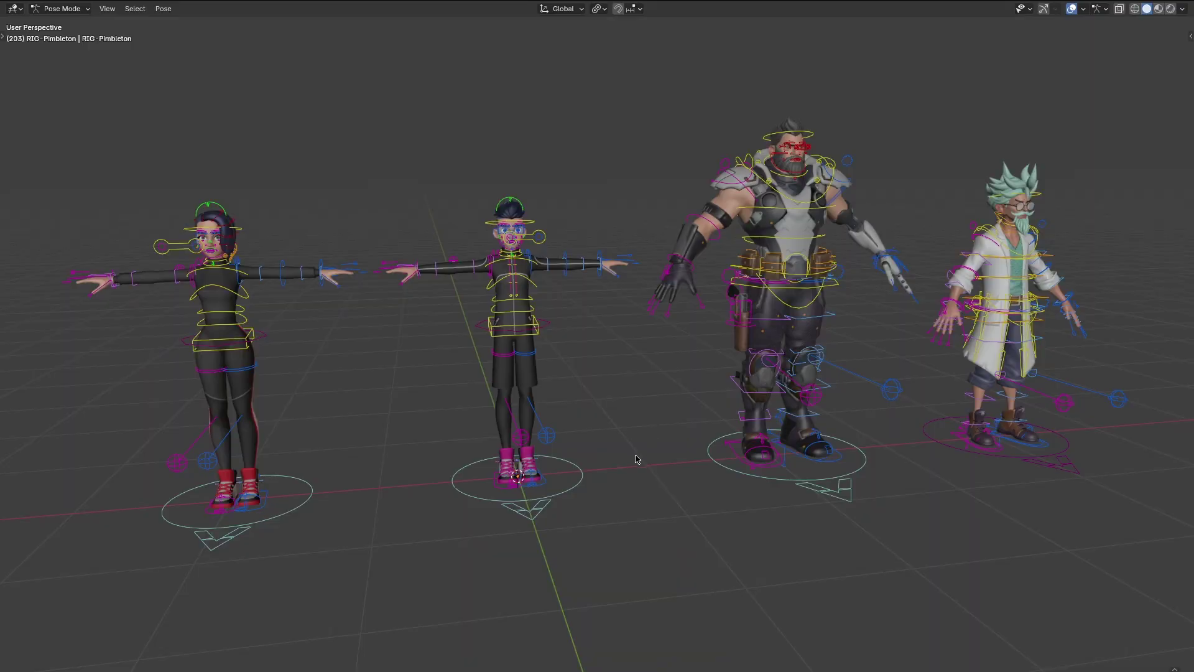
scroll(435, 383, up, 3)
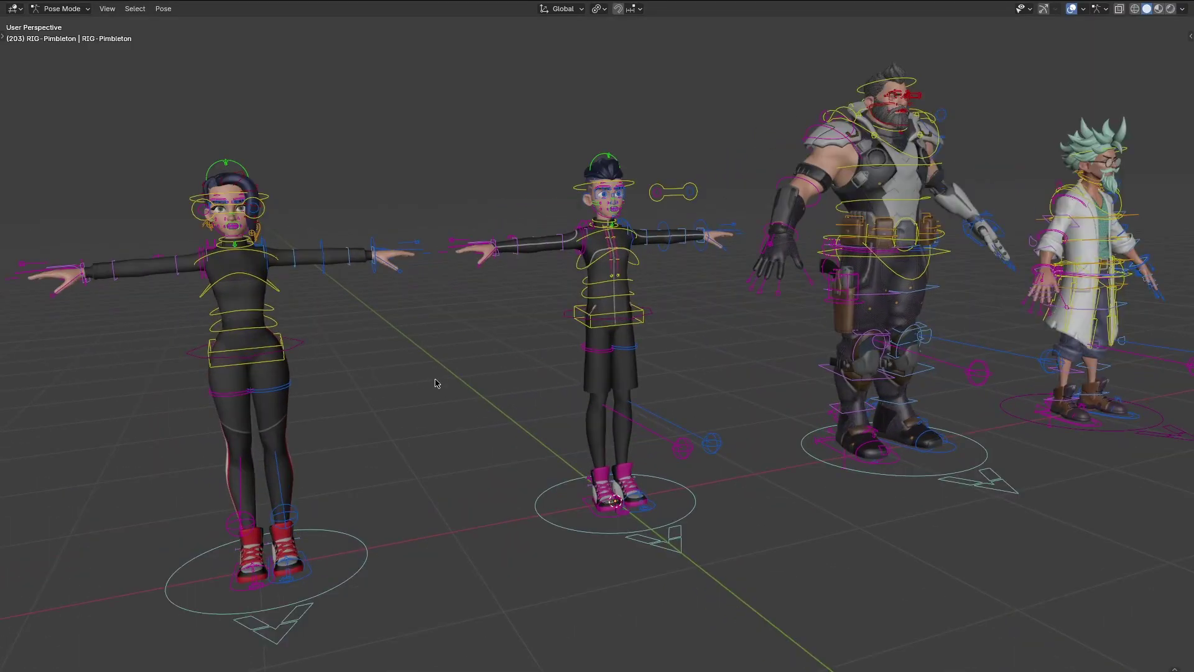
middle_drag(435, 382, 709, 311)
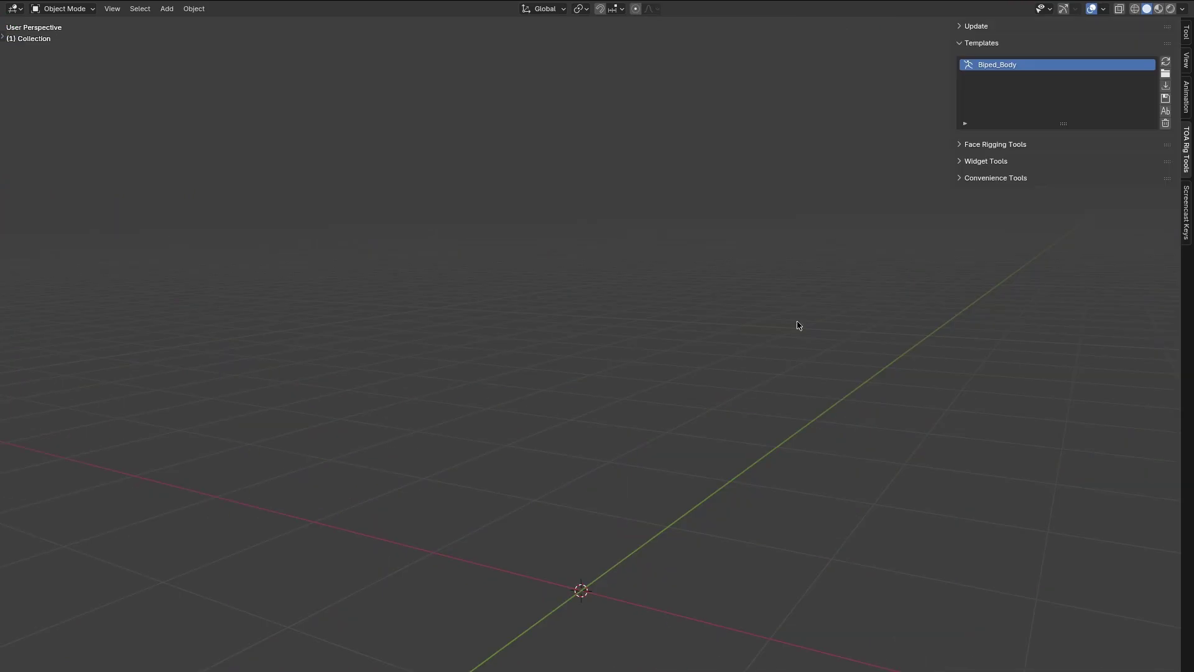
Step: Import the Biped_Body template and add a Horse metarig from Rigify Meta-Rigs > Animals
click(1166, 87)
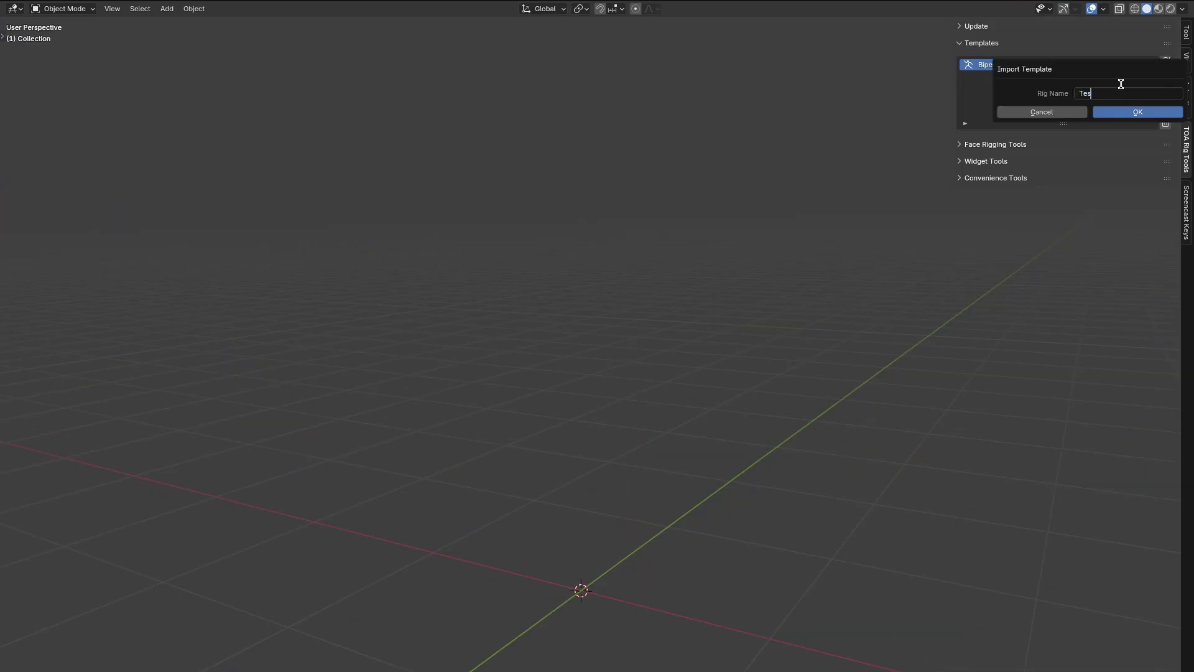
click(1126, 113)
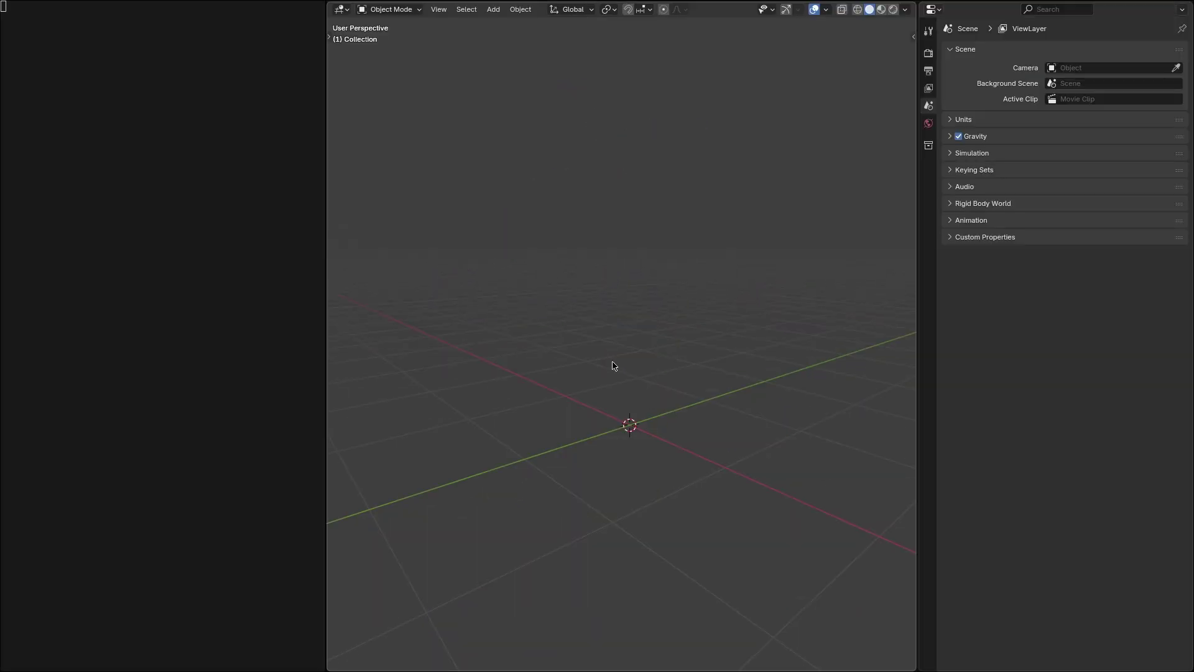
key(shift+a)
mouse_move(613, 365)
mouse_move(682, 377)
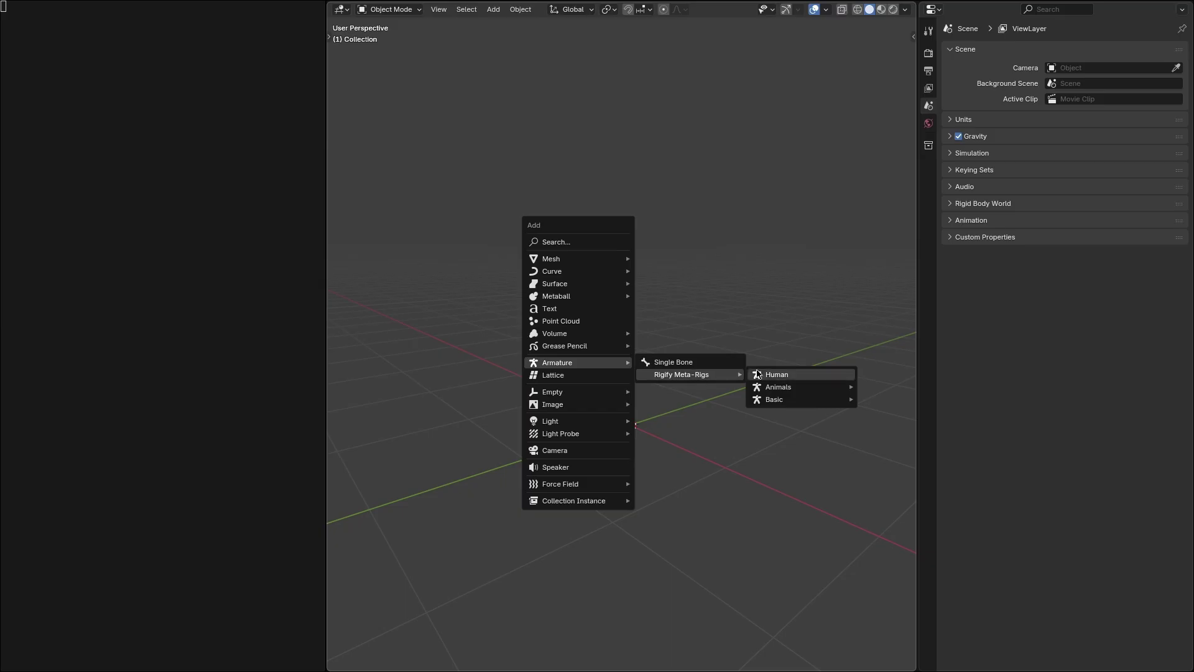
mouse_move(793, 387)
click(893, 425)
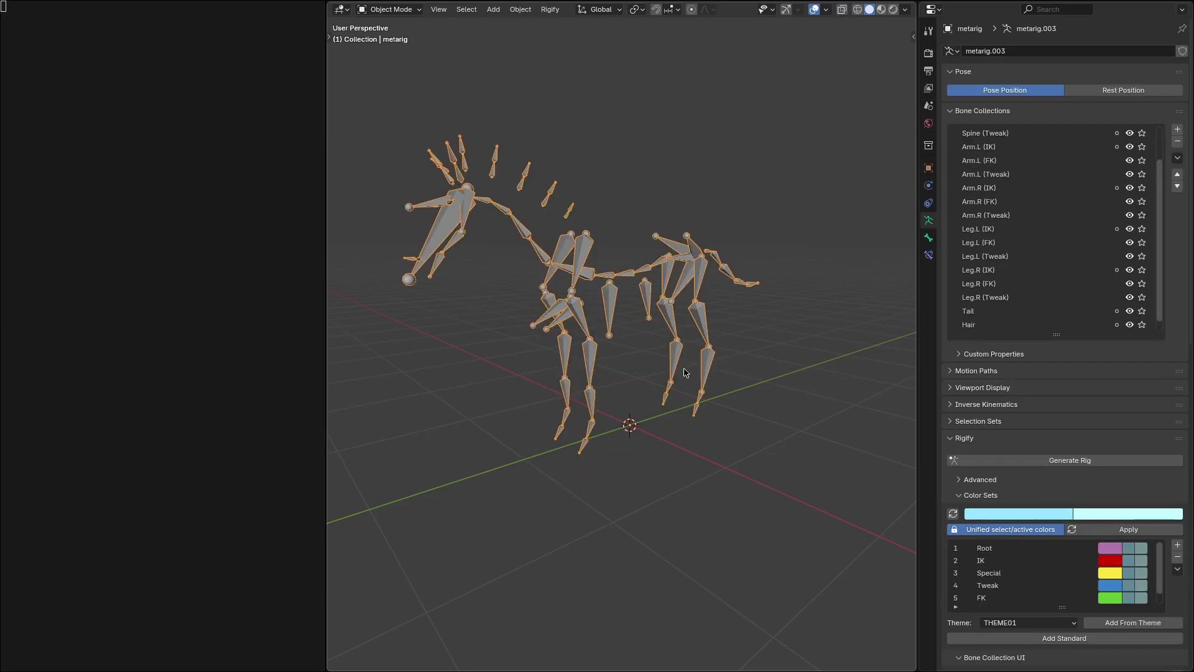
Step: Generate the full horse rig from its metarig and move its torso control in pose mode
middle_drag(628, 366, 635, 361)
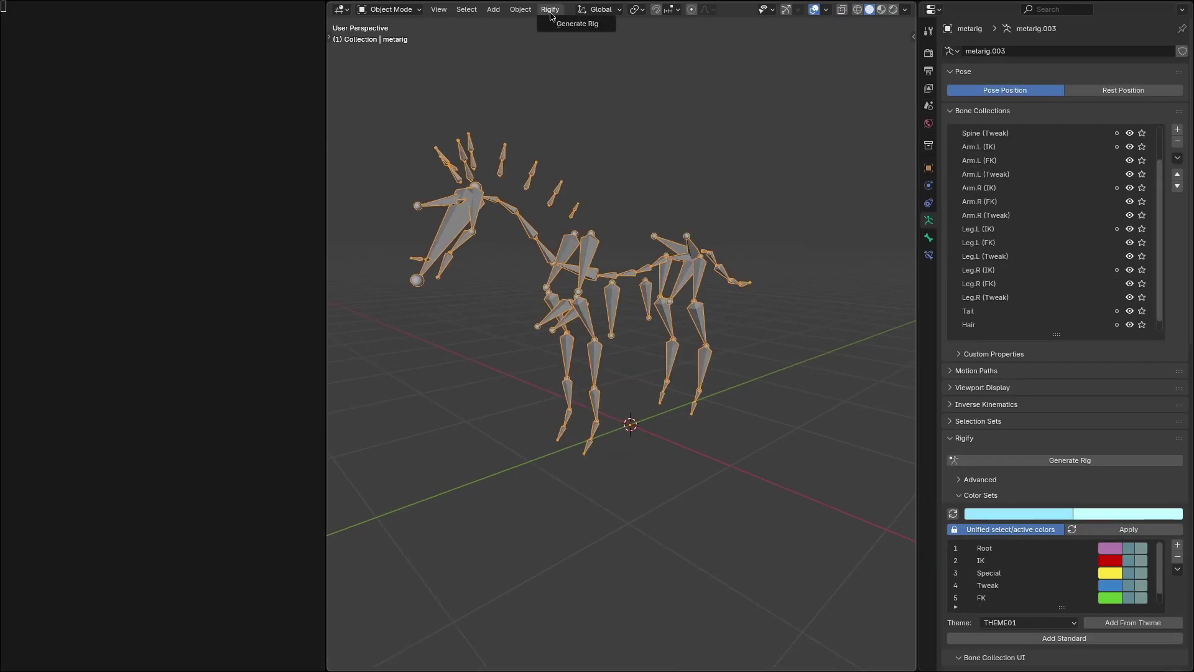
click(557, 23)
key(ctrl+Tab)
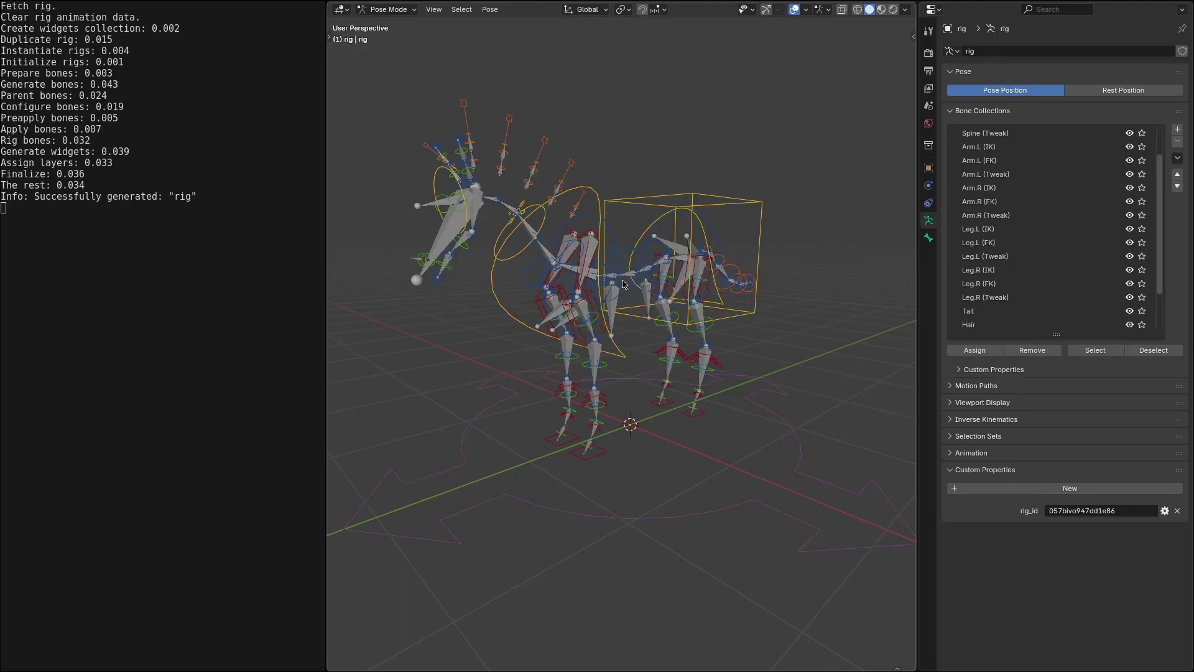
drag(753, 314, 715, 330)
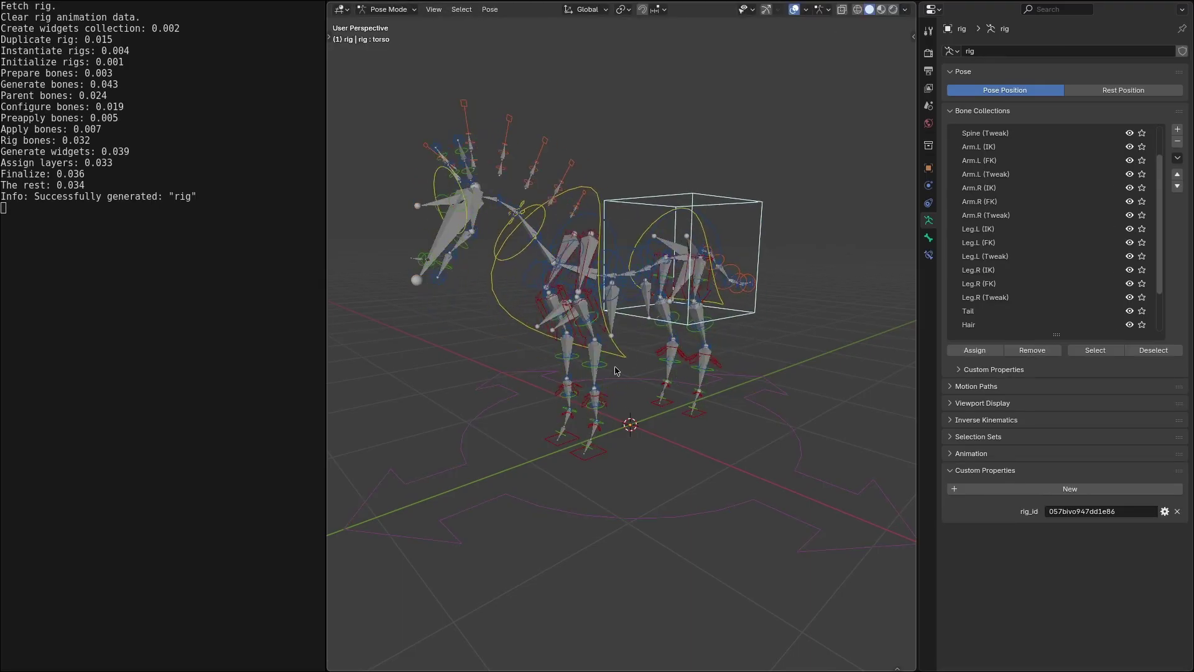
middle_drag(715, 330, 683, 361)
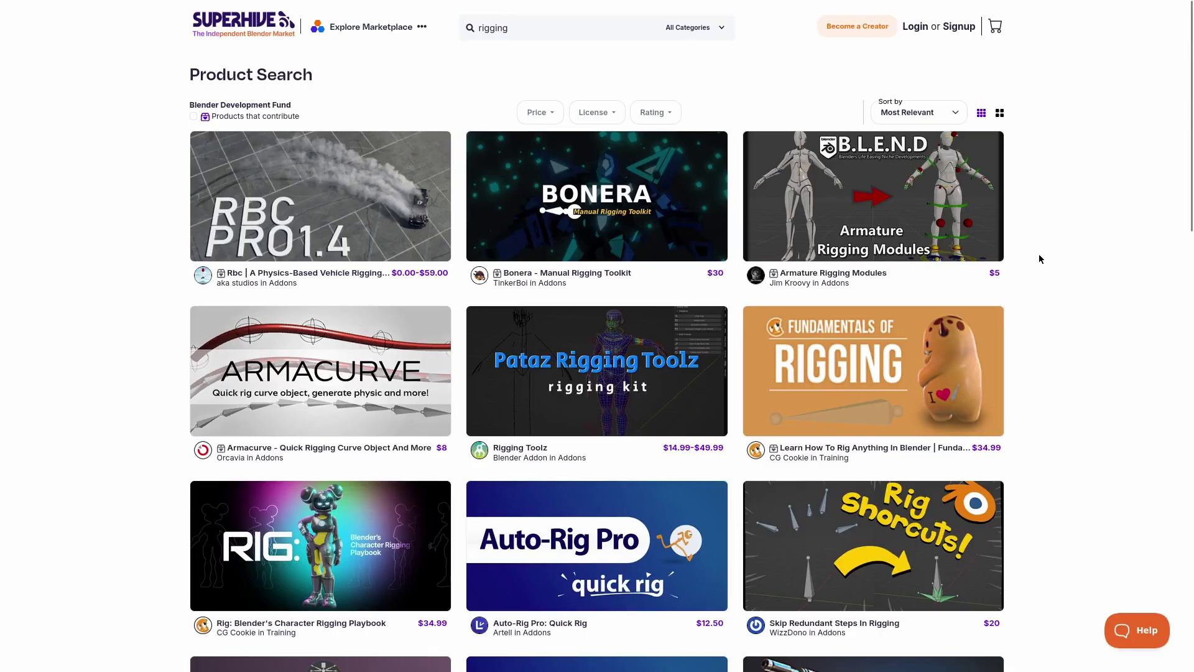
scroll(1039, 252, down, 3)
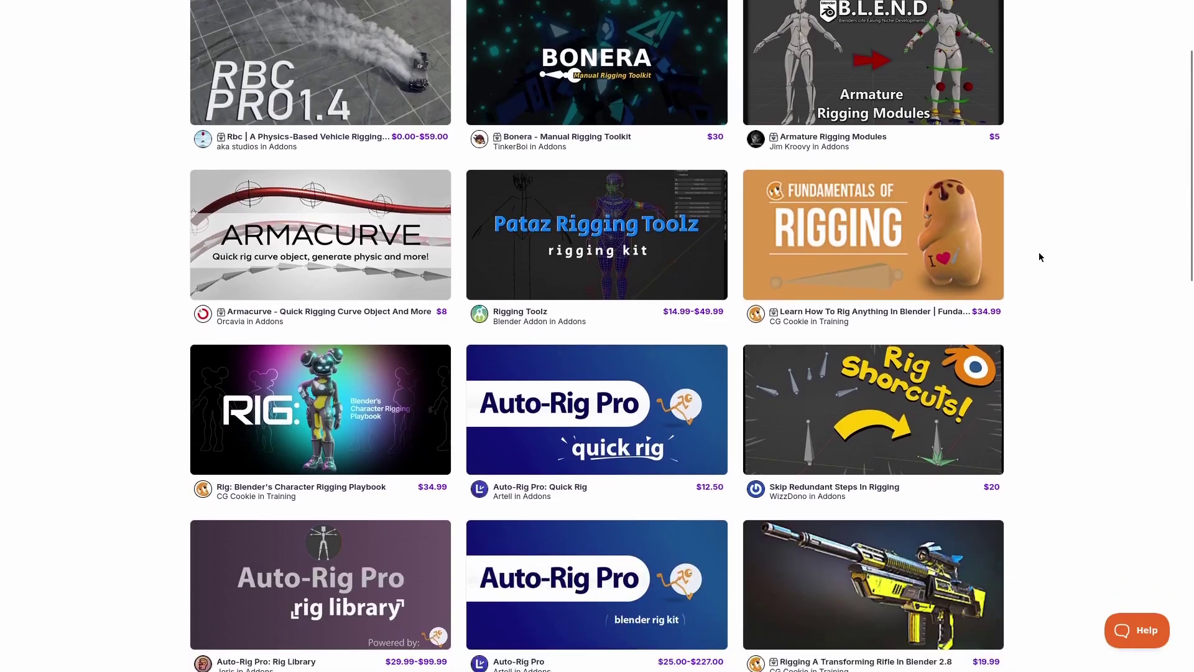
scroll(1038, 252, down, 3)
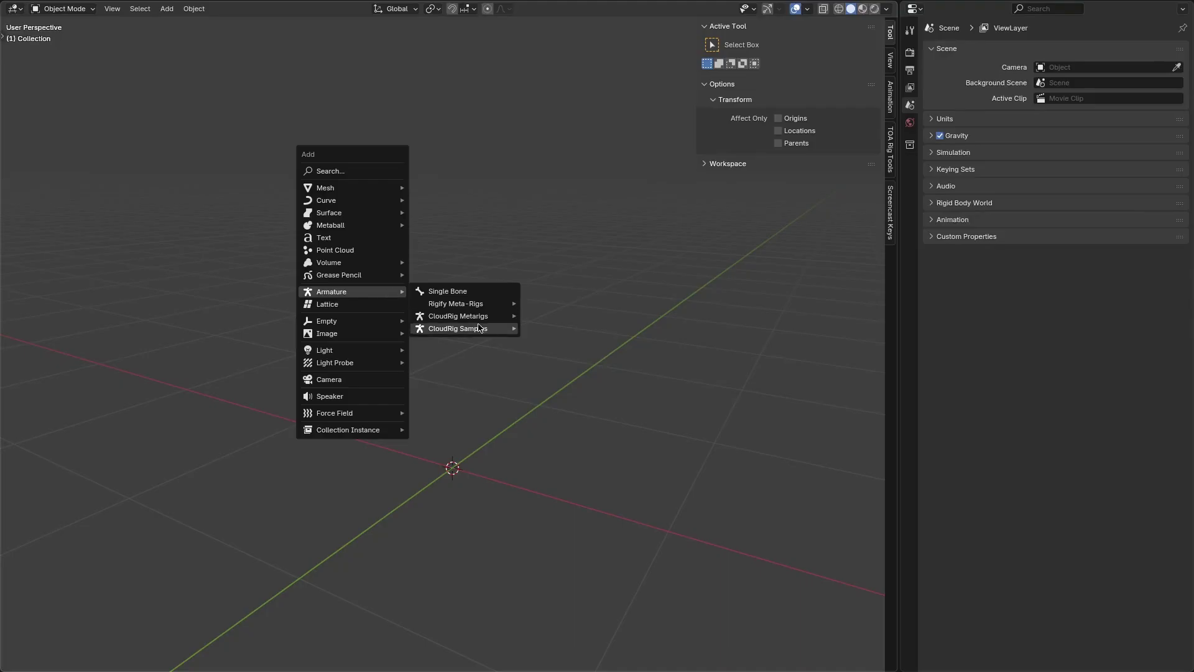
Step: Add the Cloud Human sample metarig, generate the CloudRig, and rotate the head widget
mouse_move(473, 316)
click(545, 328)
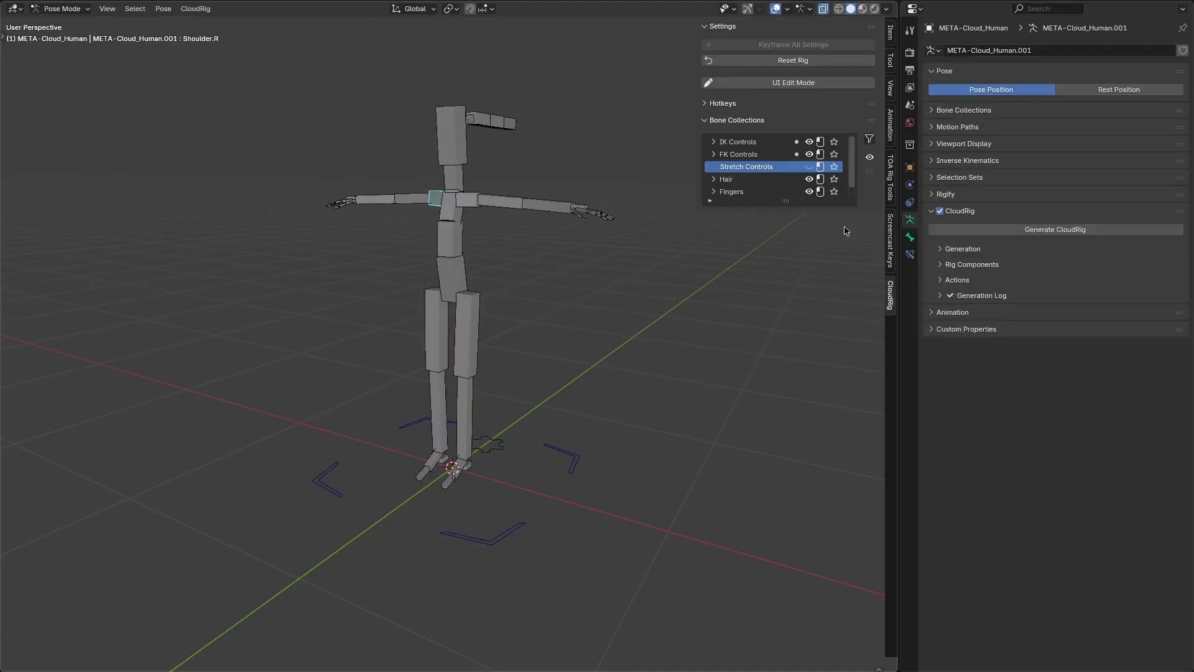
click(211, 11)
key(ctrl+alt+r)
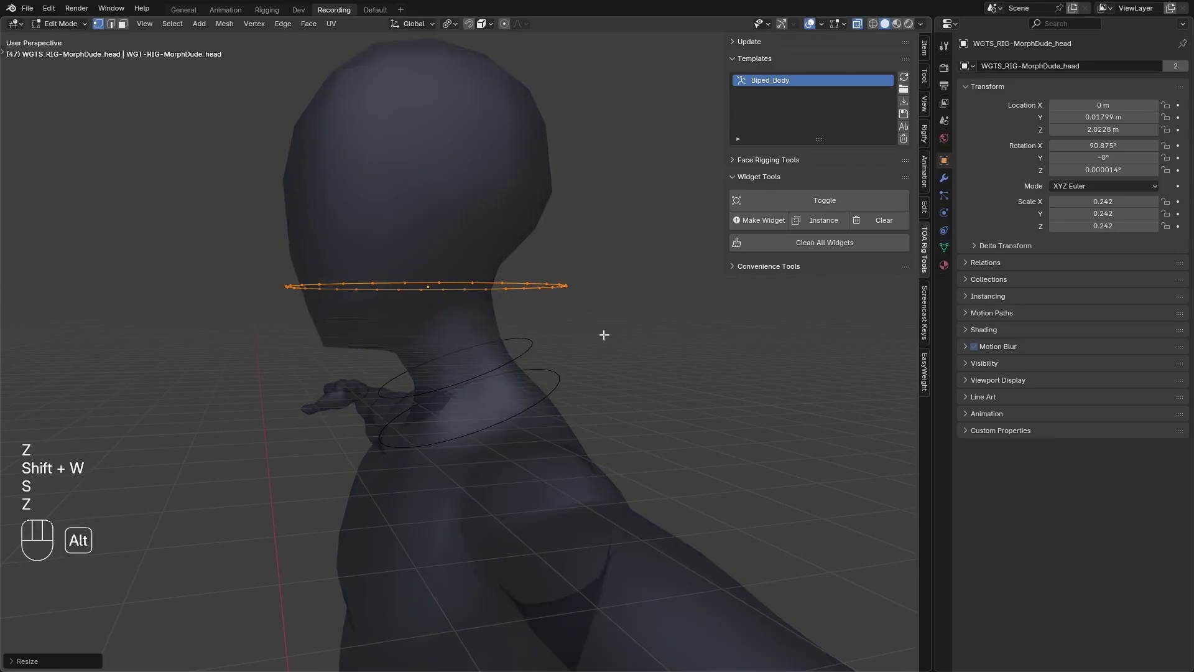
key(alt+2)
key(g)
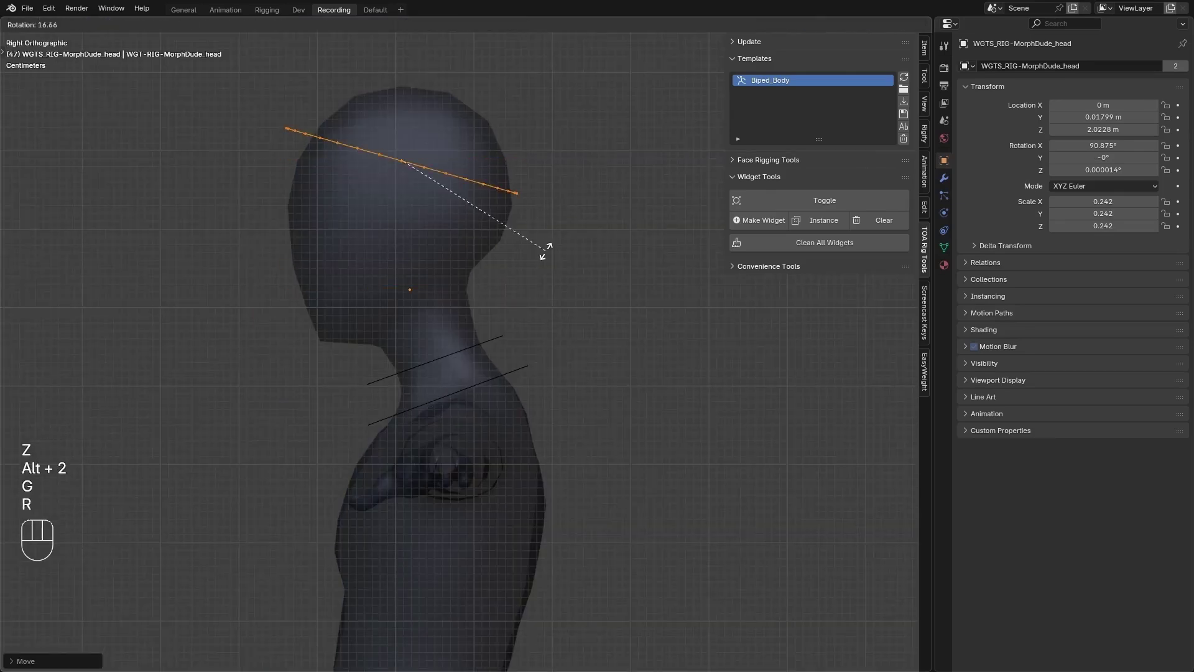
click(546, 251)
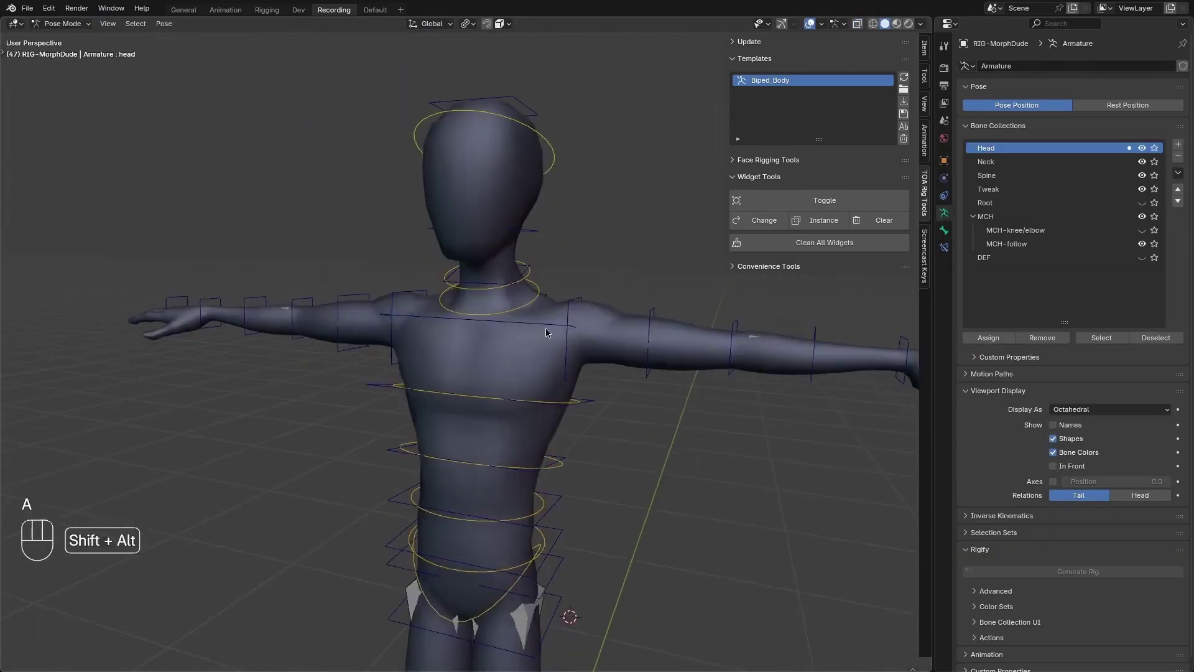
Step: Duplicate the shoulder follow bone in place and assign the copy to a bone collection
scroll(539, 344, up, 5)
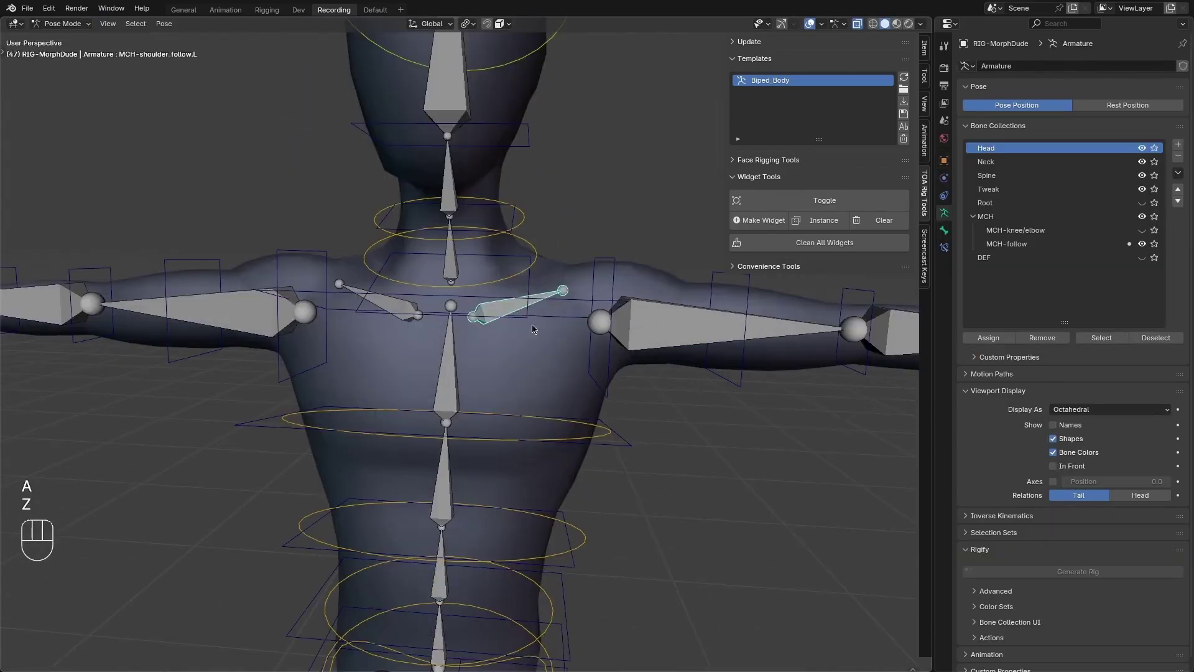
alt+middle_click(468, 289)
key(Tab)
key(z)
key(shift+d)
key(shift+Return)
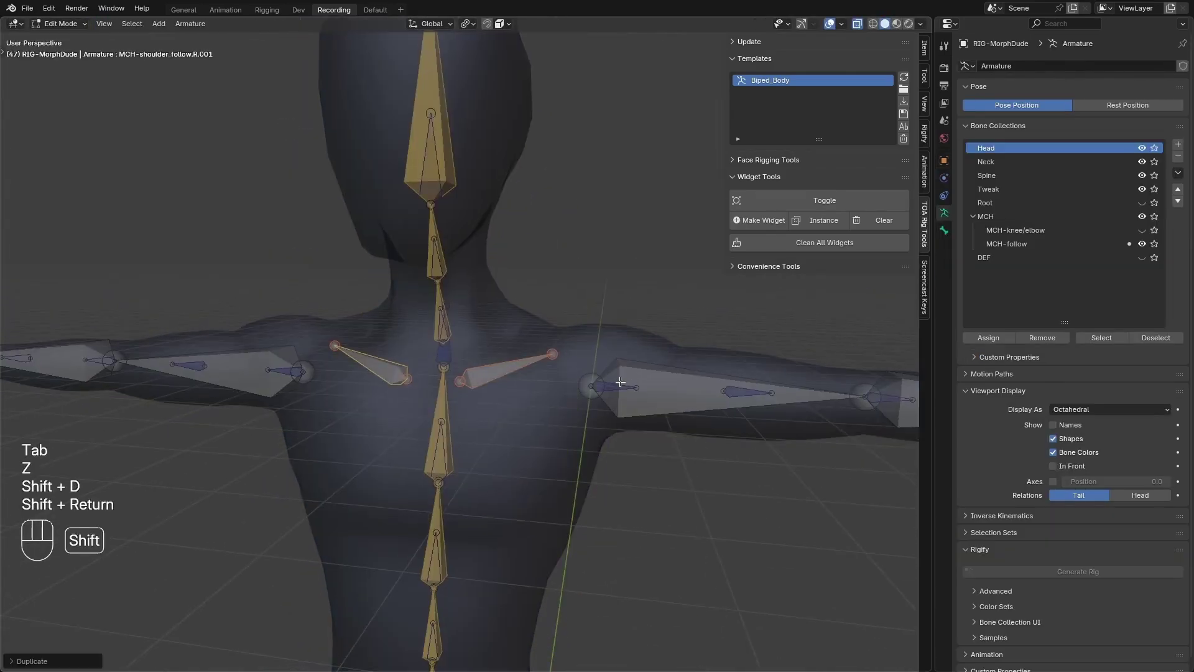
key(m)
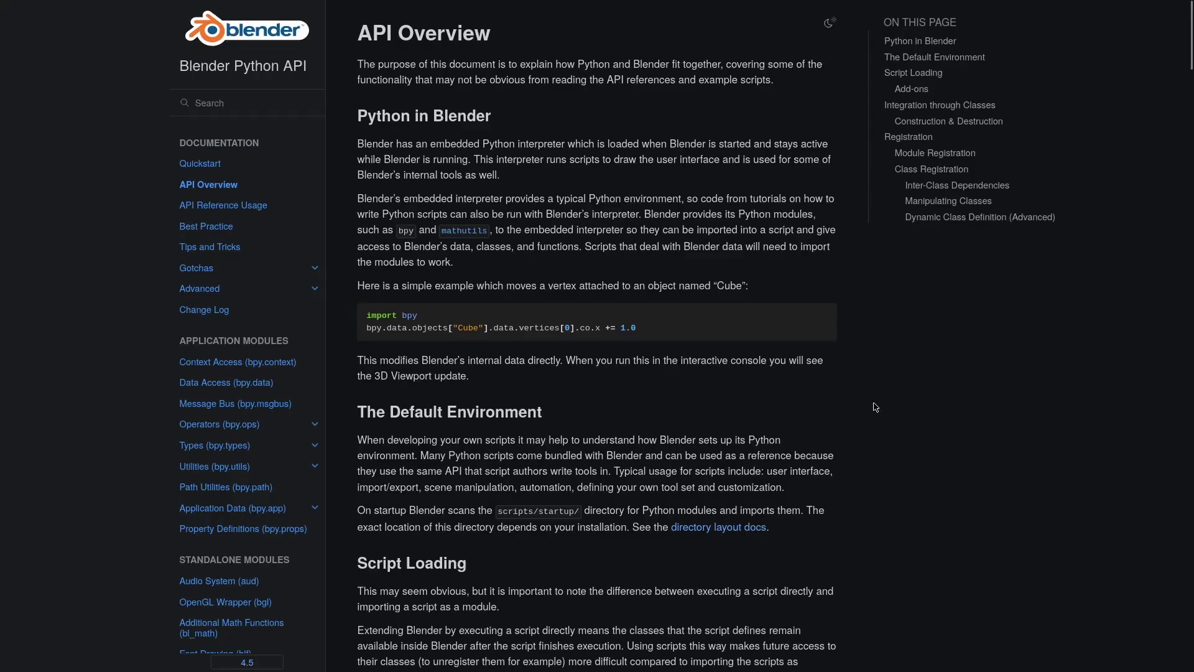
scroll(875, 407, down, 10)
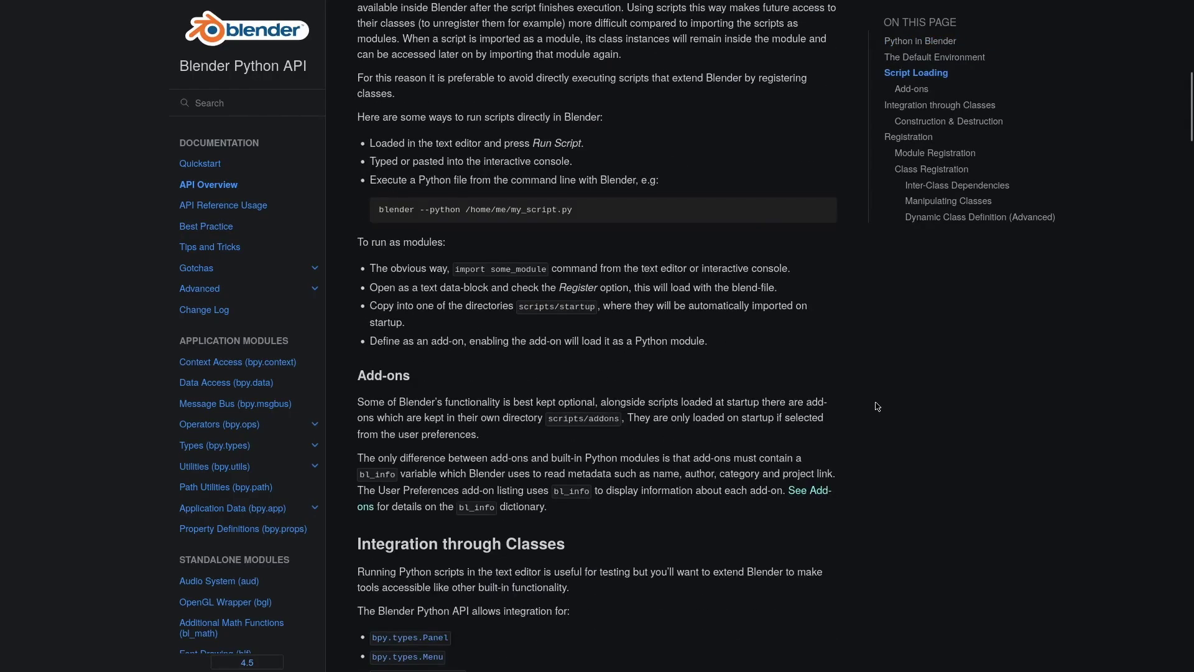
scroll(877, 406, down, 10)
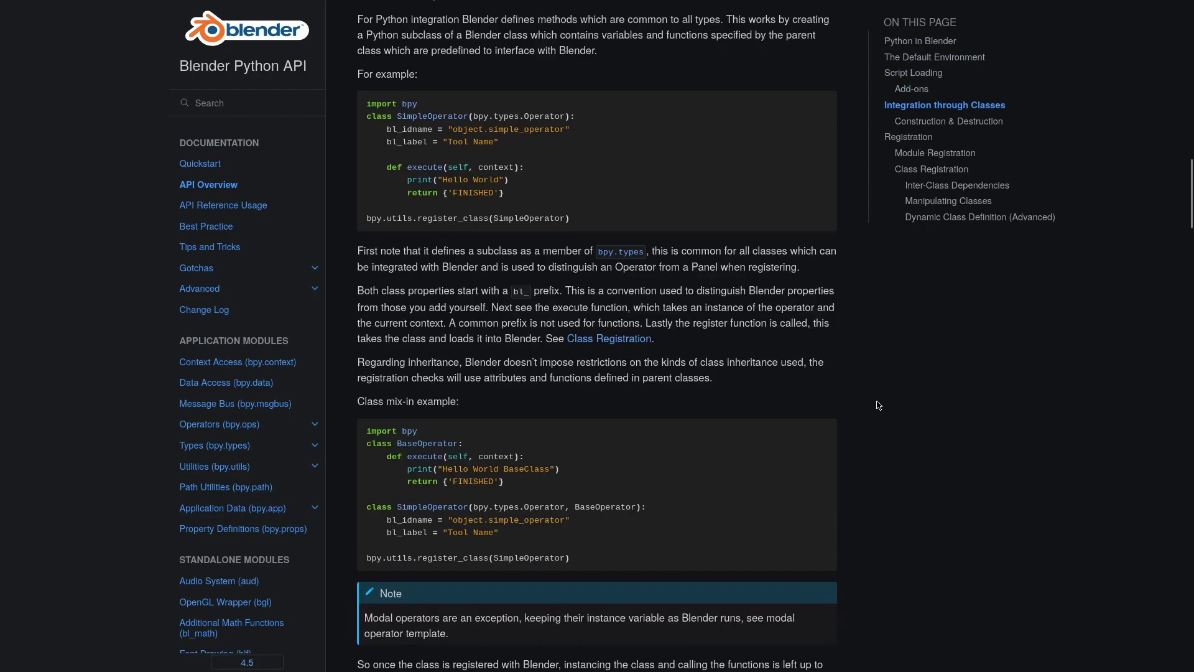
scroll(875, 406, down, 4)
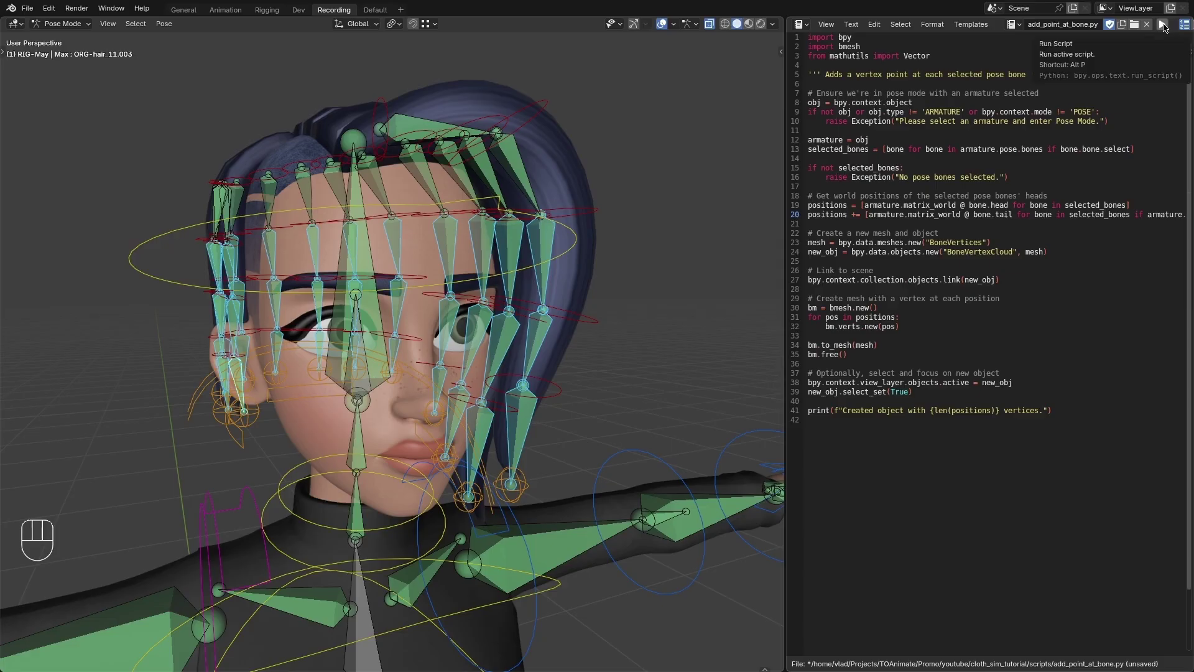
Step: Run the vertex-at-bone script and inspect the resulting BoneVertexCloud points in edit mode
click(1162, 25)
key(alt+z)
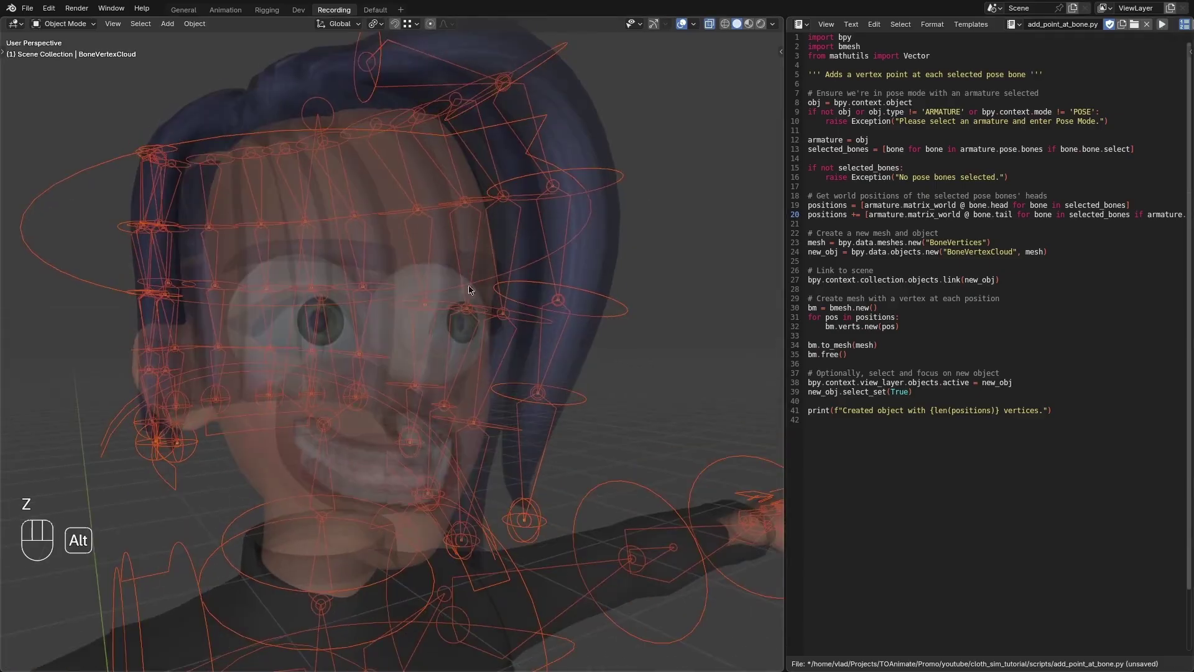
click(801, 24)
click(746, 59)
click(811, 130)
click(857, 91)
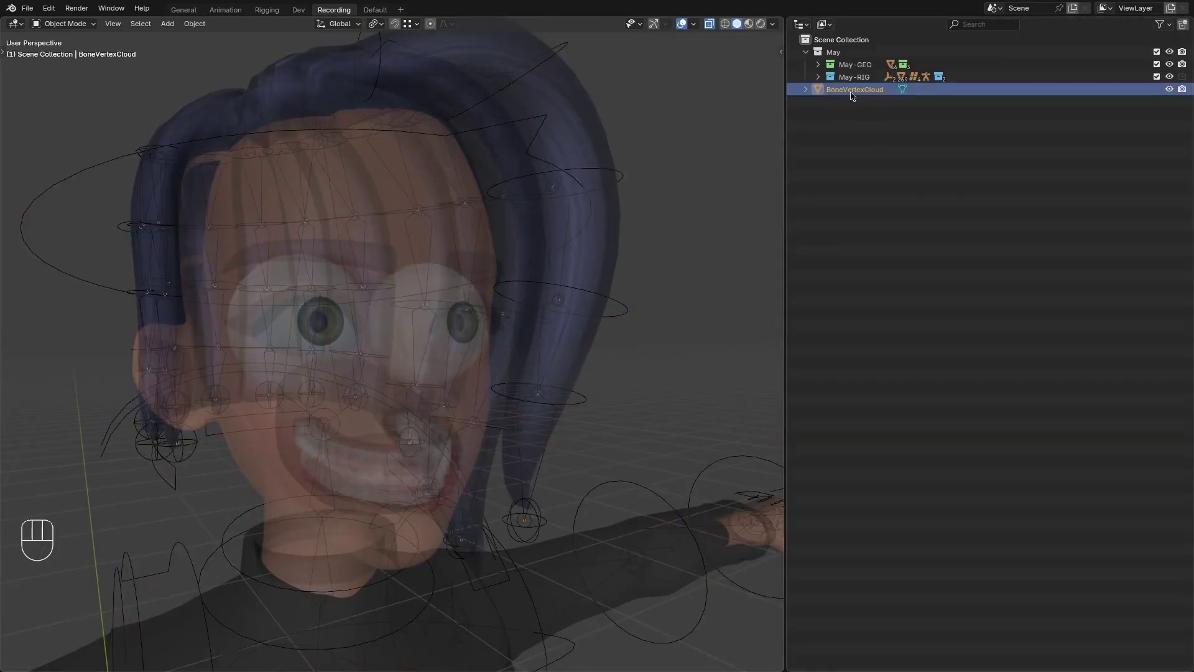
key(Tab)
key(a)
alt+middle_drag(498, 253, 394, 346)
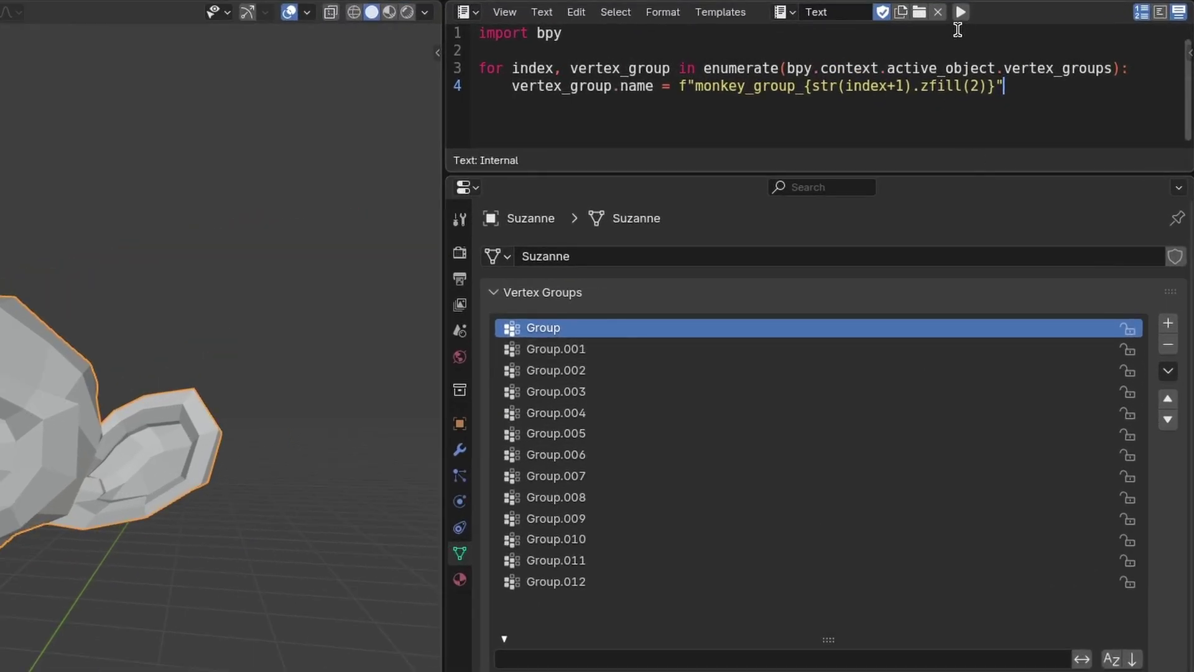
Step: Rename vertex groups by script, test the finger-curl driver, then regenerate RIG-Test with pasted spine code
click(961, 12)
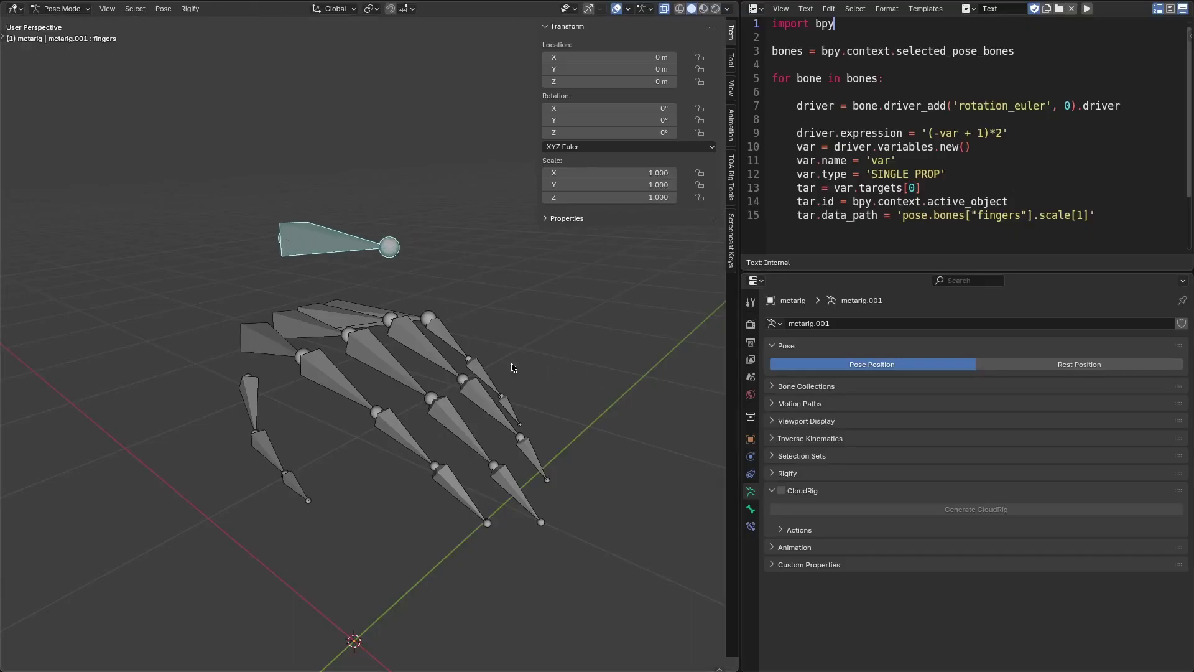
drag(352, 347, 580, 547)
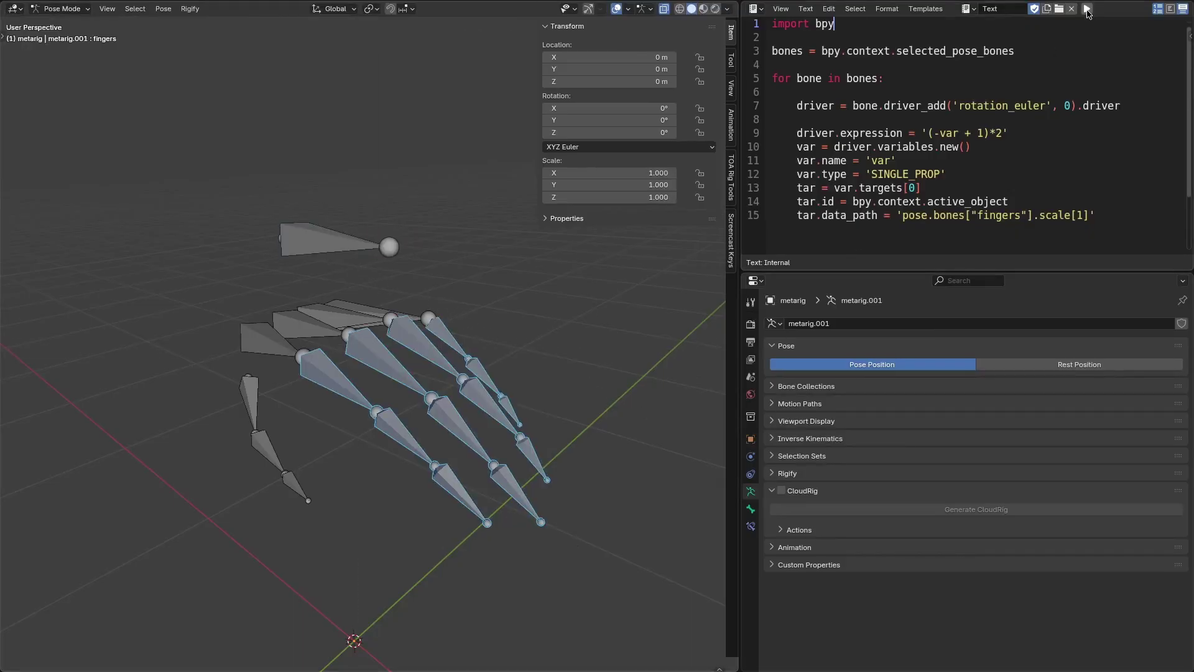
click(324, 403)
click(389, 248)
key(s)
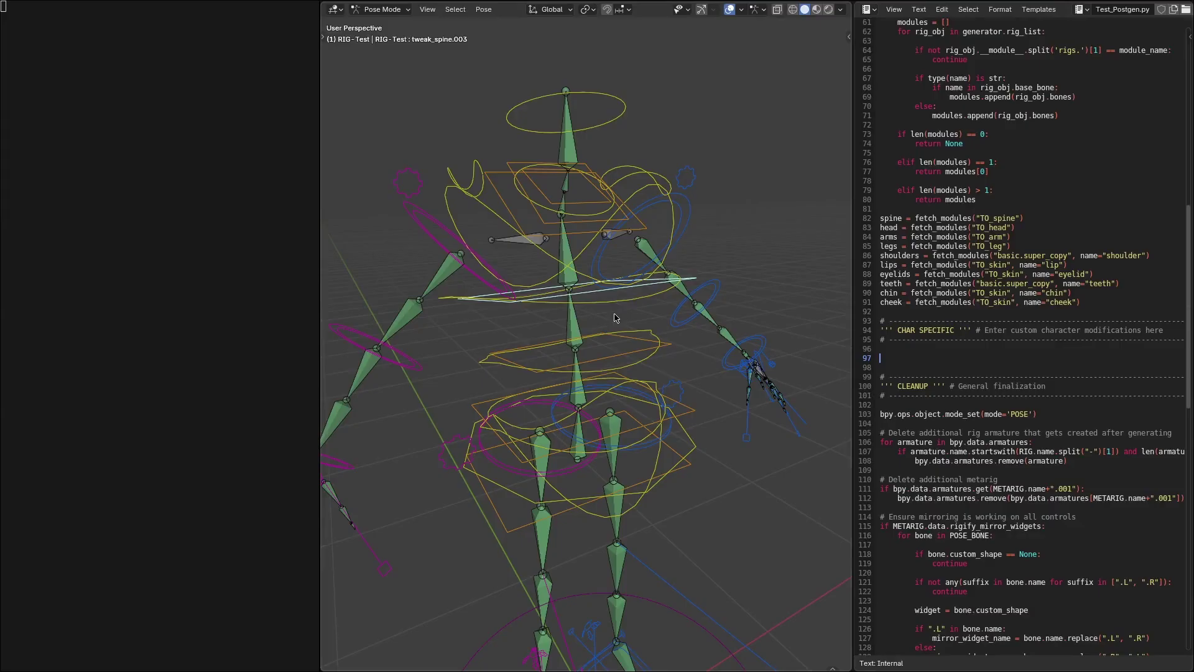
key(ctrl+v)
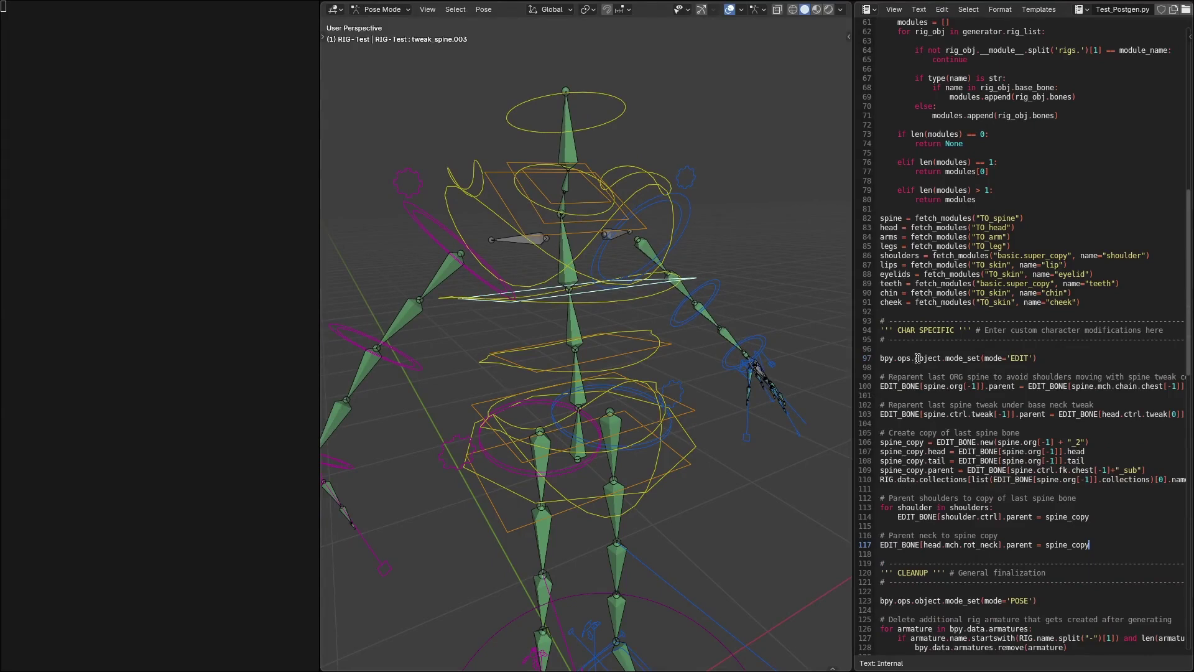
click(617, 321)
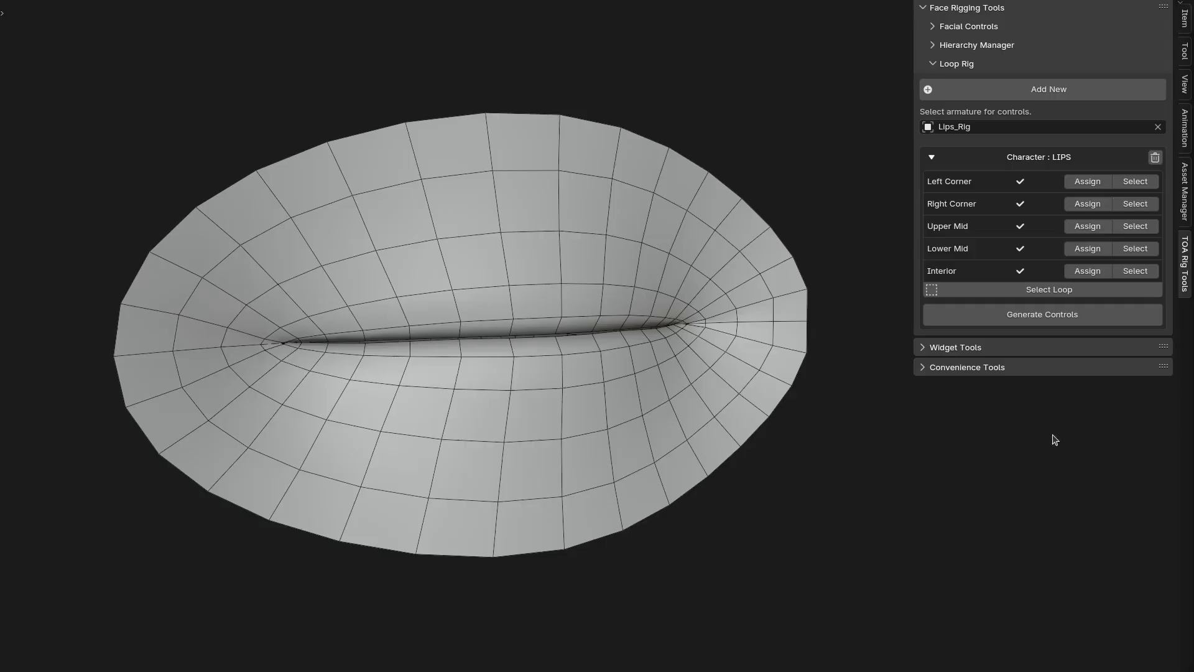
Step: Select the lip edge loop, generate its sphere controls, and open the lip rig for editing
click(1051, 290)
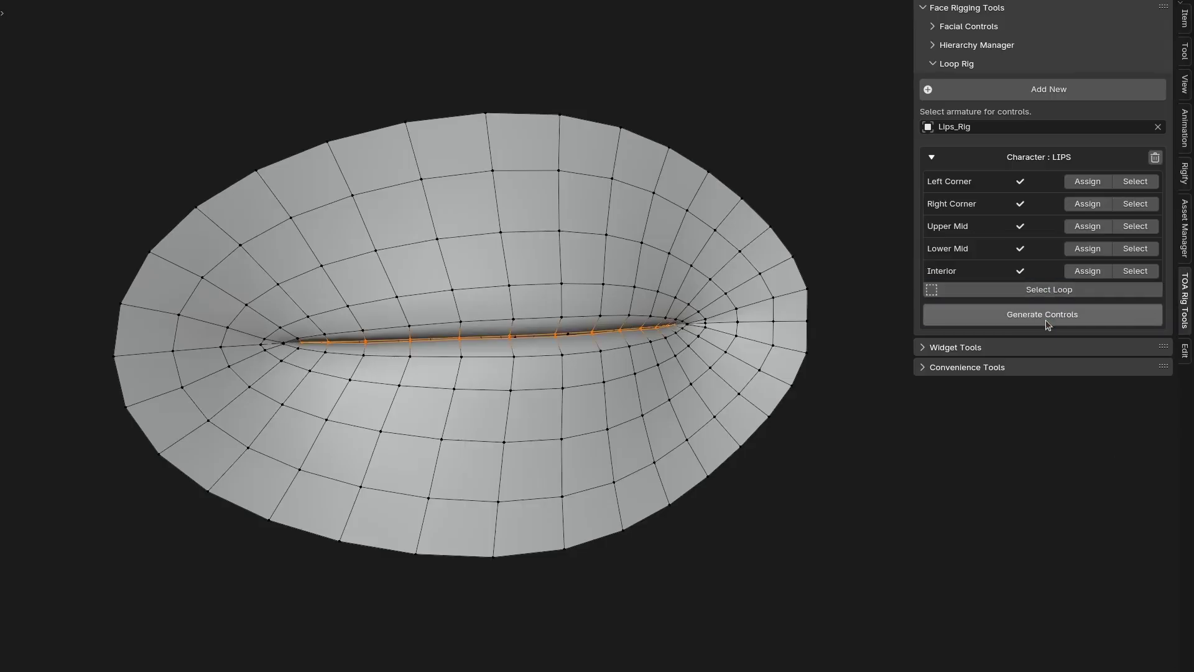
click(1047, 316)
middle_drag(563, 304, 590, 300)
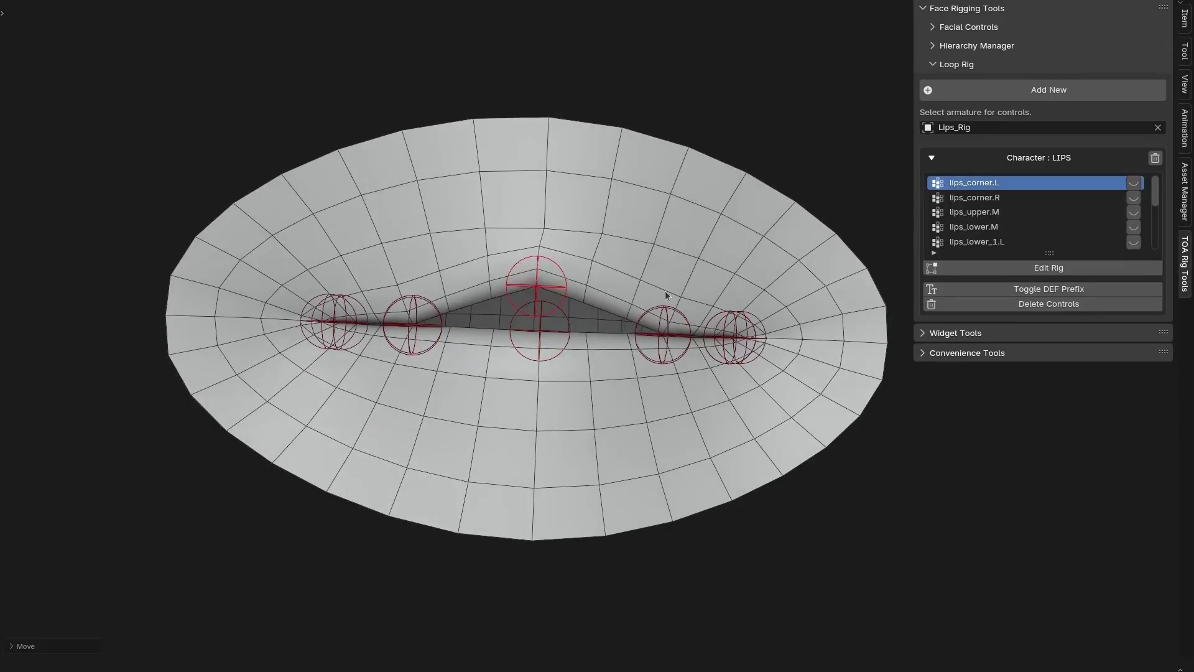
middle_drag(666, 296, 666, 297)
click(996, 271)
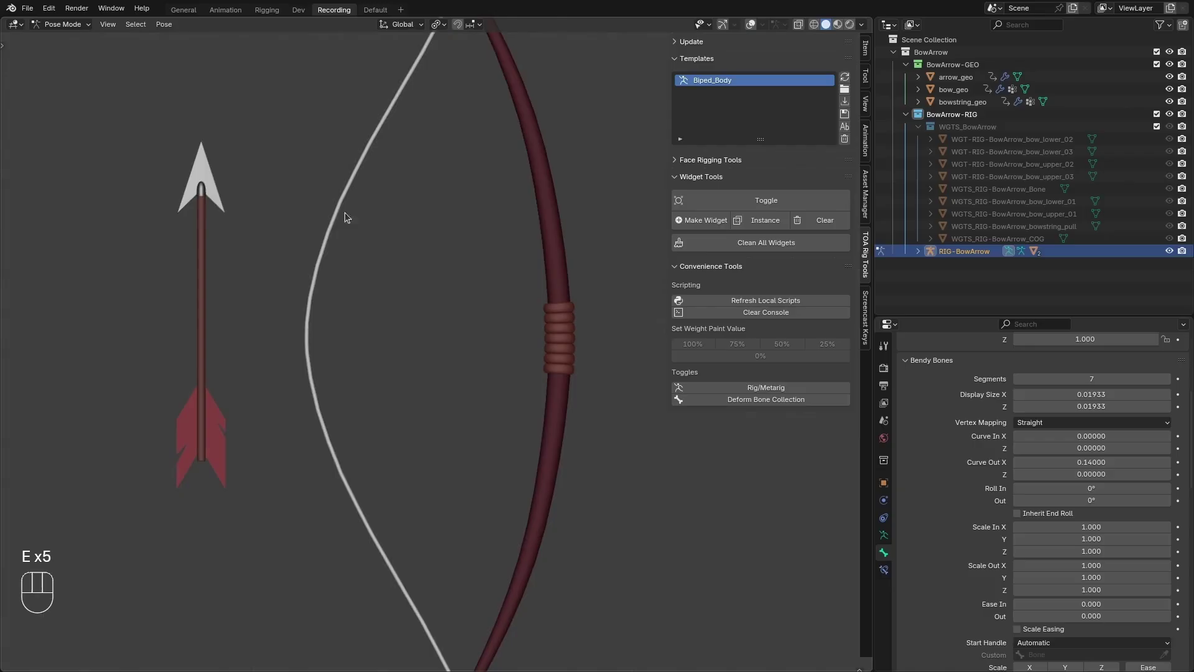
Step: Show the bow rig's overlays and bone widgets, then move the car suspension control along one axis
key(e)
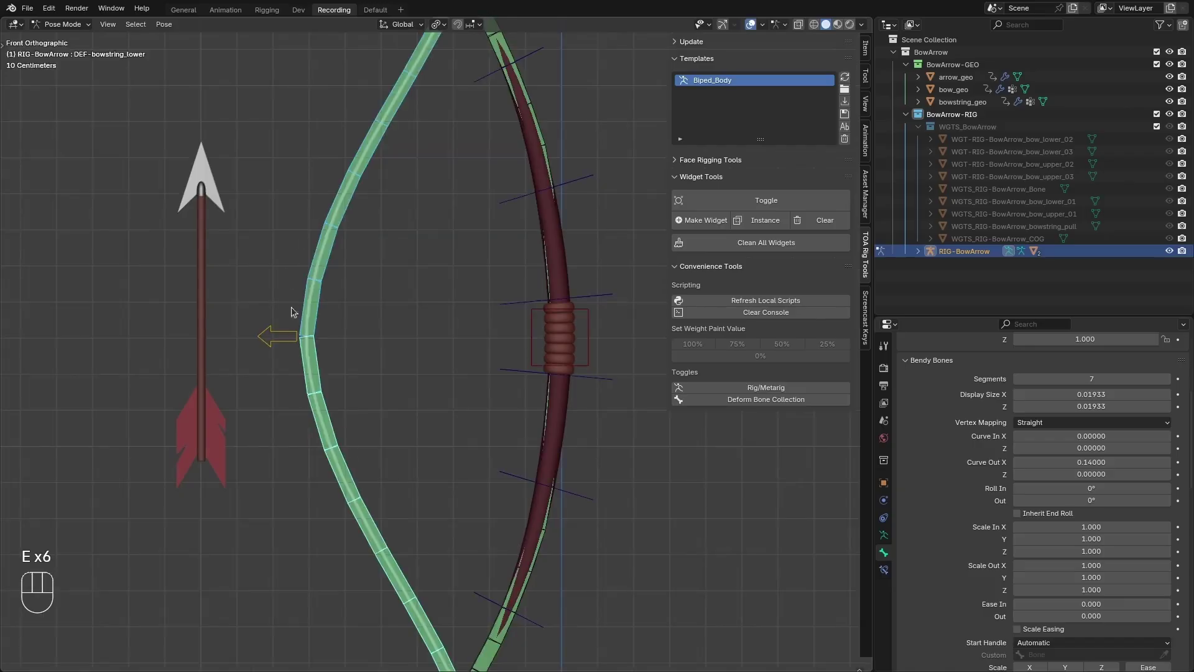
scroll(309, 251, down, 4)
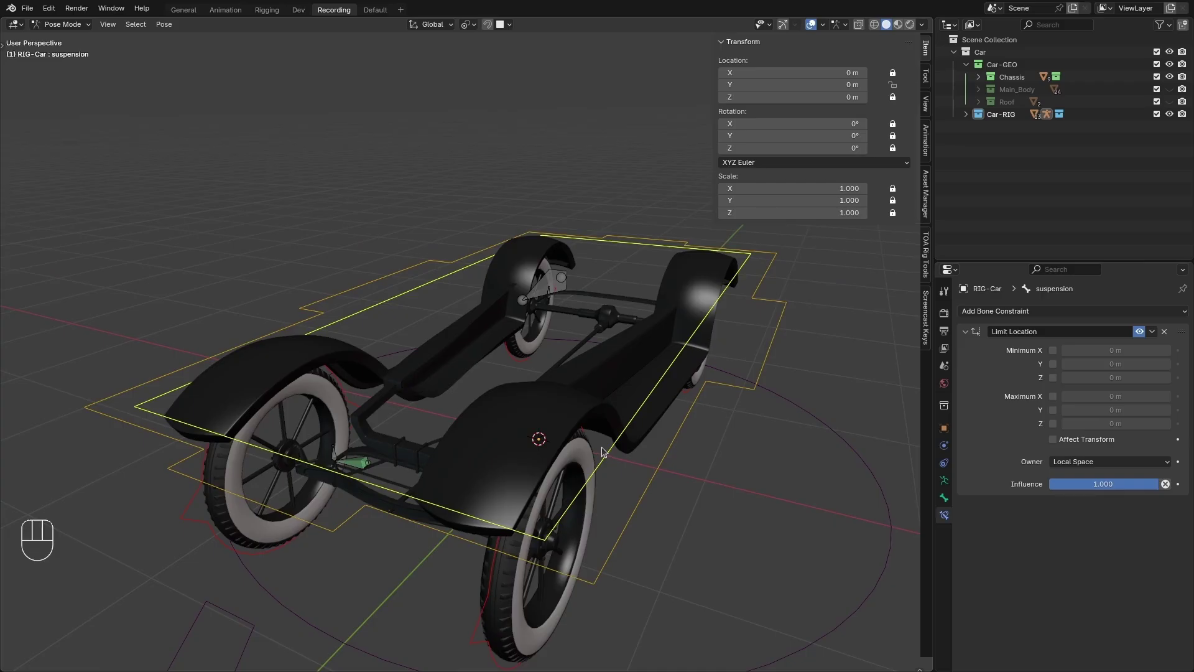
key(g)
key(z)
key(z)
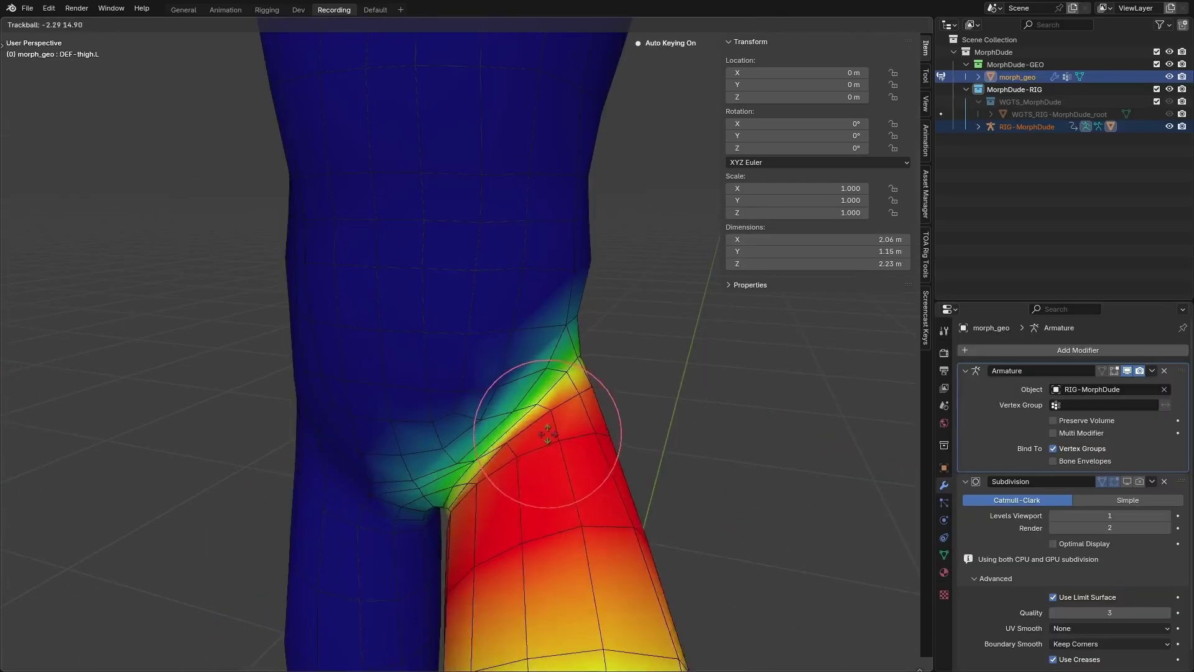
click(525, 432)
mouse_move(528, 429)
middle_down()
mouse_move(614, 393)
mouse_move(562, 361)
middle_up()
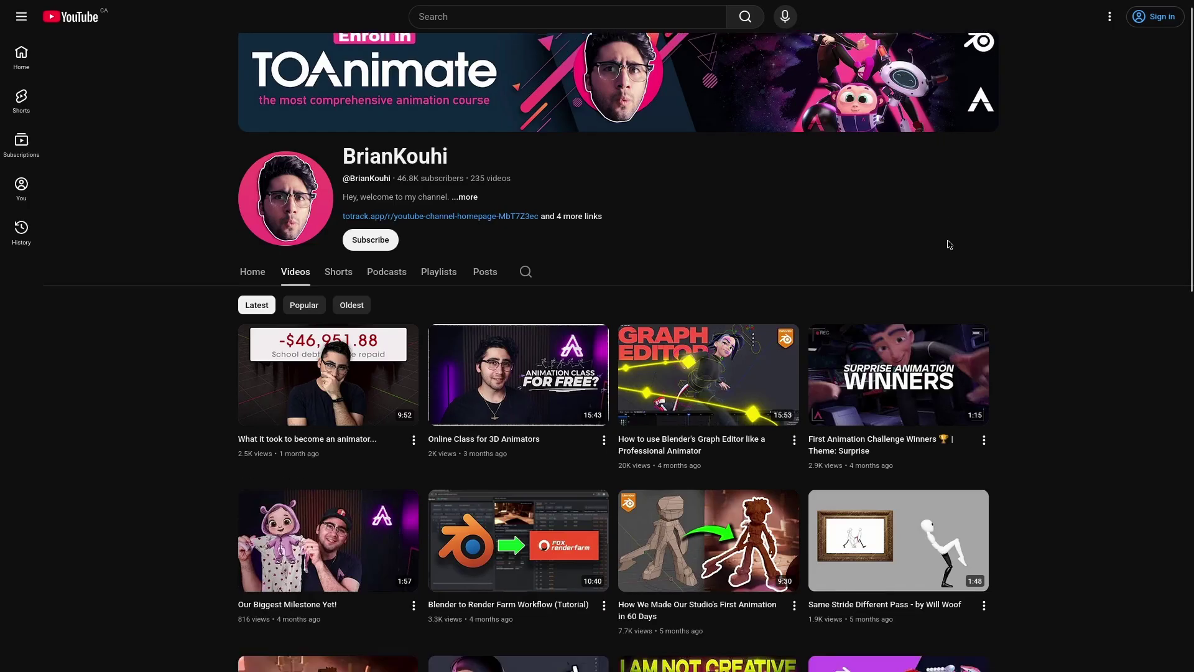
Step: Scroll several rows down the YouTube channel's Videos page of animation and rigging tutorials
scroll(1045, 250, down, 5)
scroll(1045, 250, down, 5)
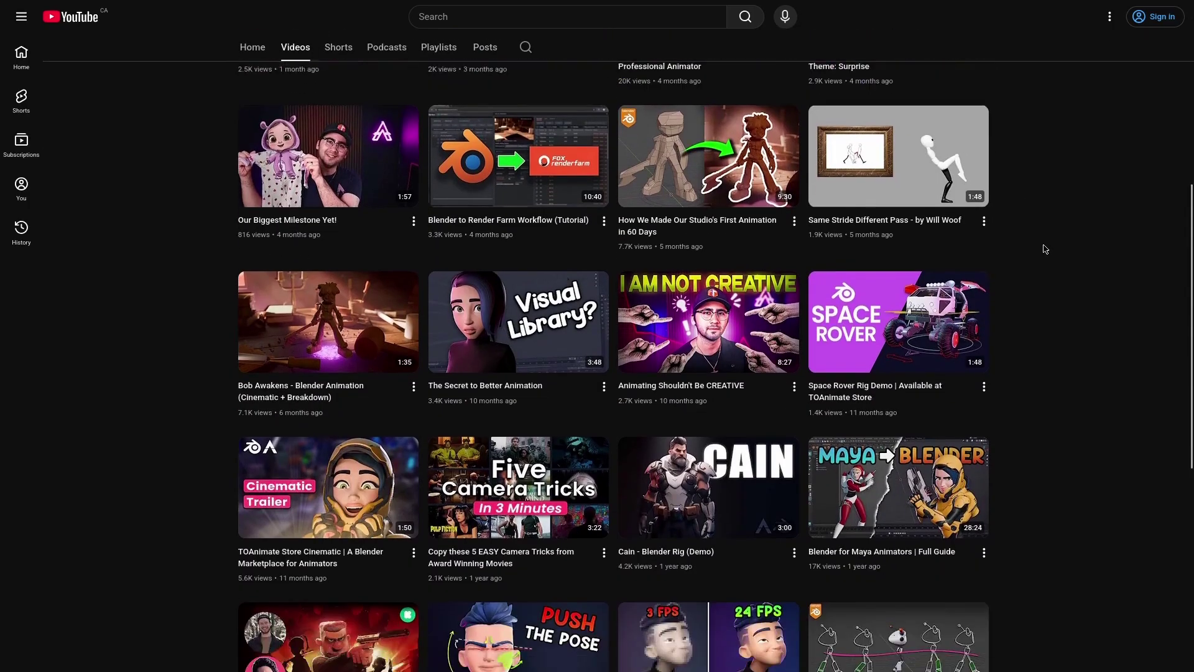
scroll(1045, 249, down, 3)
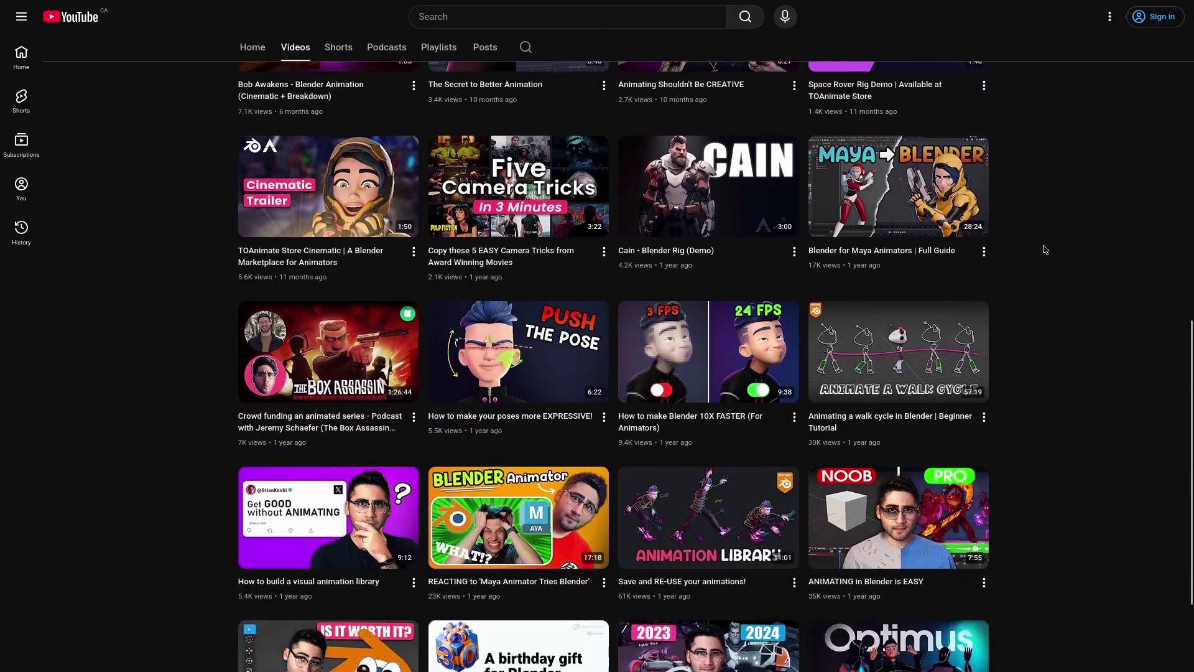